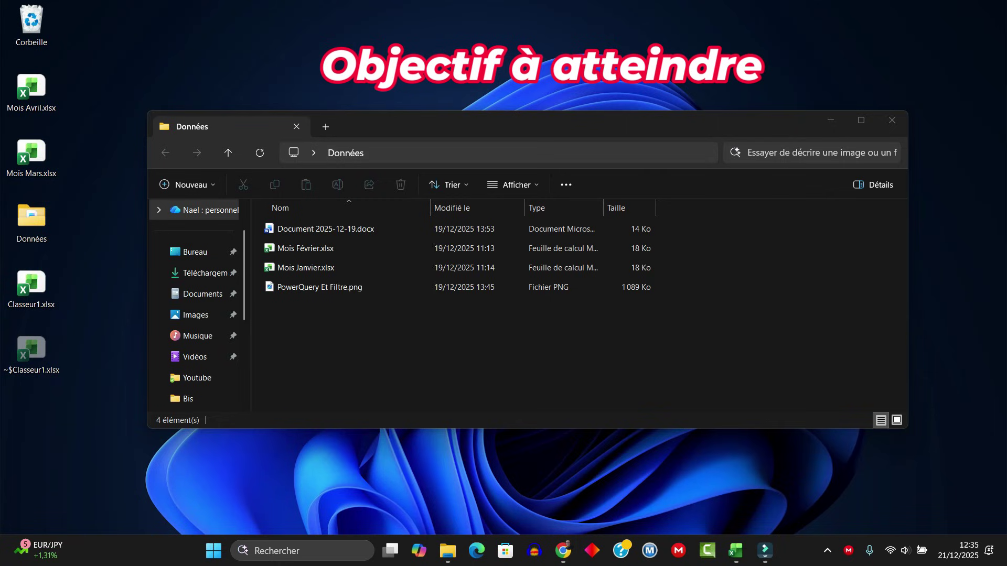
{"action": "left_click", "coordinate": [498, 153]}
{"action": "left_click", "coordinate": [306, 248]}
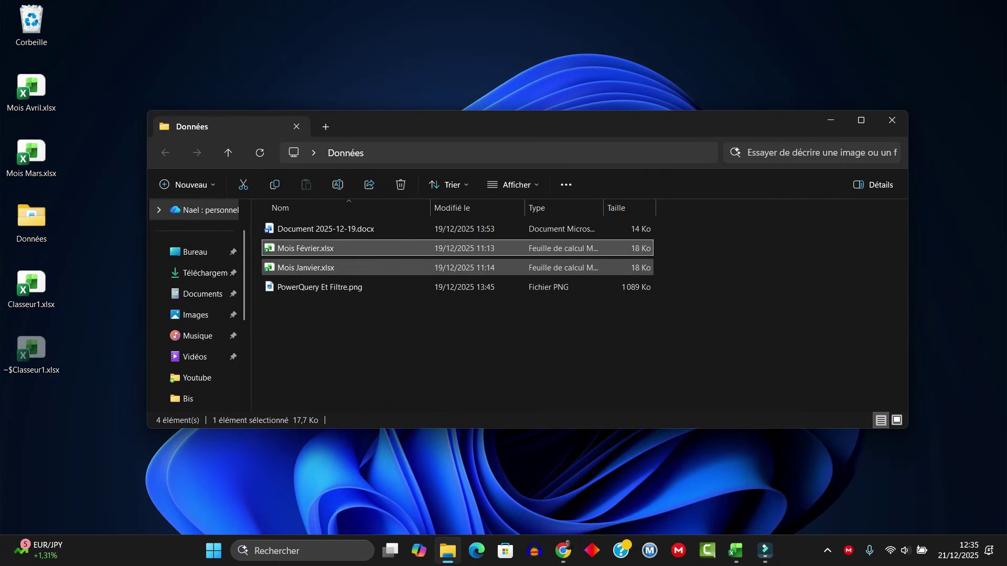
{"action": "left_click", "coordinate": [306, 267]}
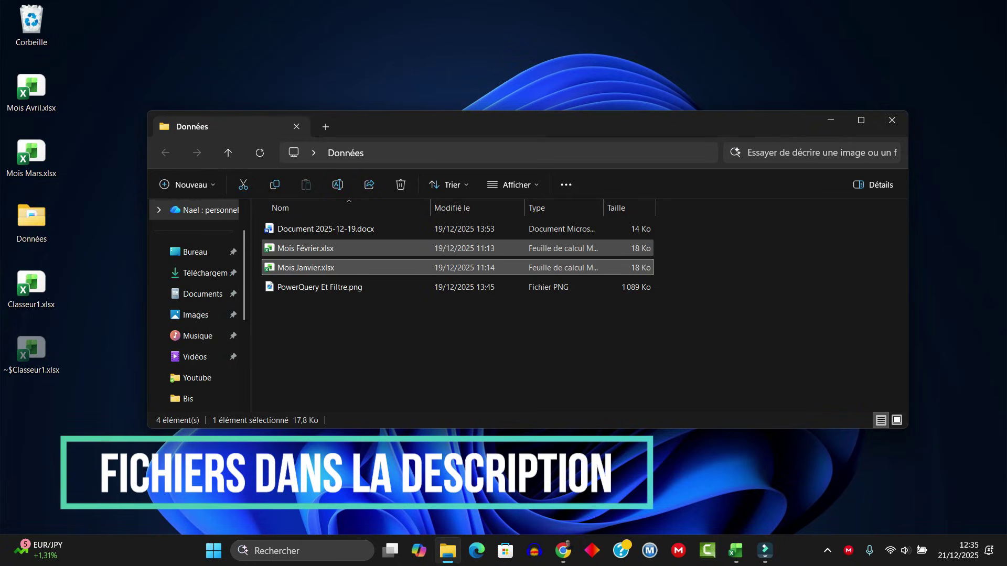
{"action": "left_click", "coordinate": [305, 248]}
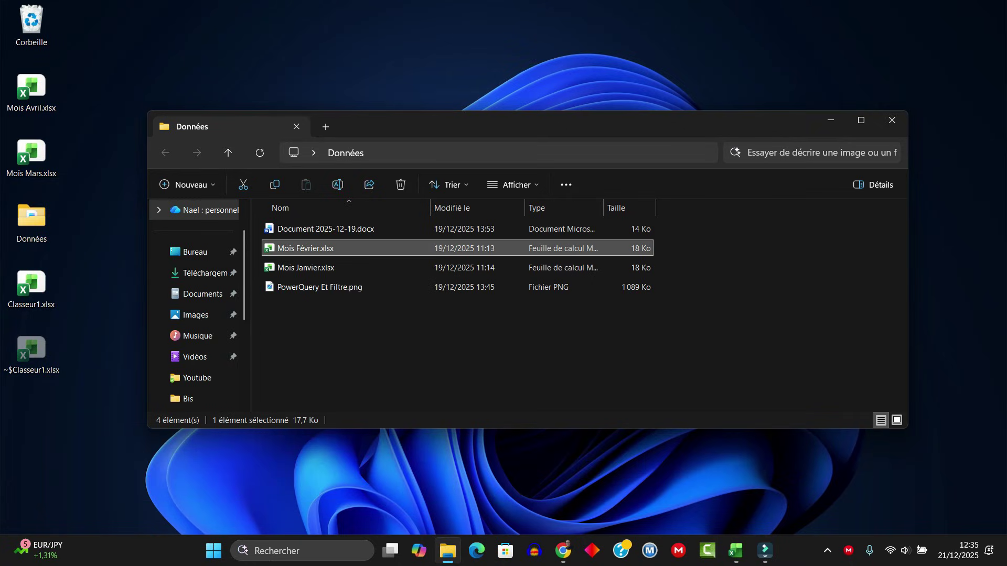
{"action": "left_click", "coordinate": [735, 551]}
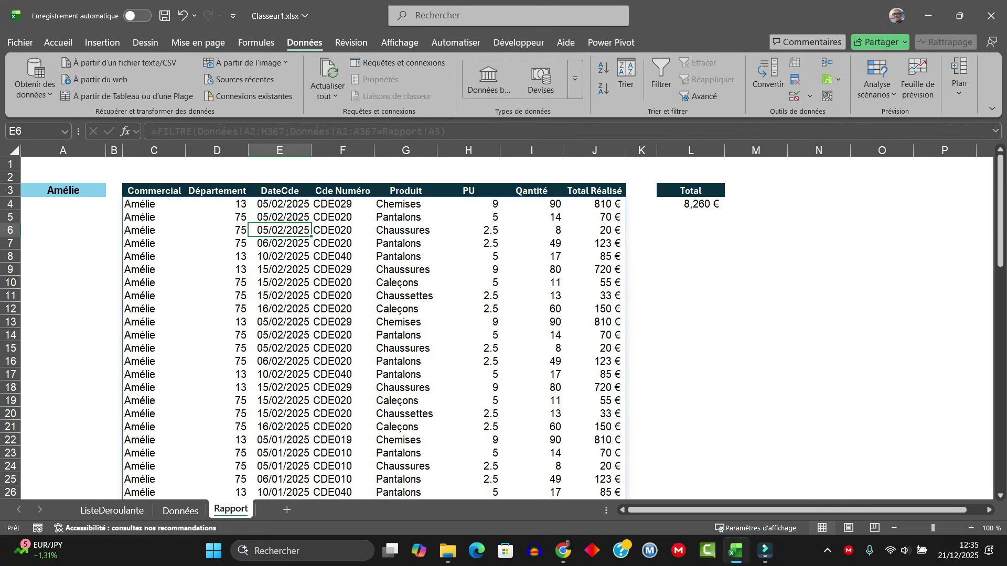
{"action": "left_click", "coordinate": [63, 190]}
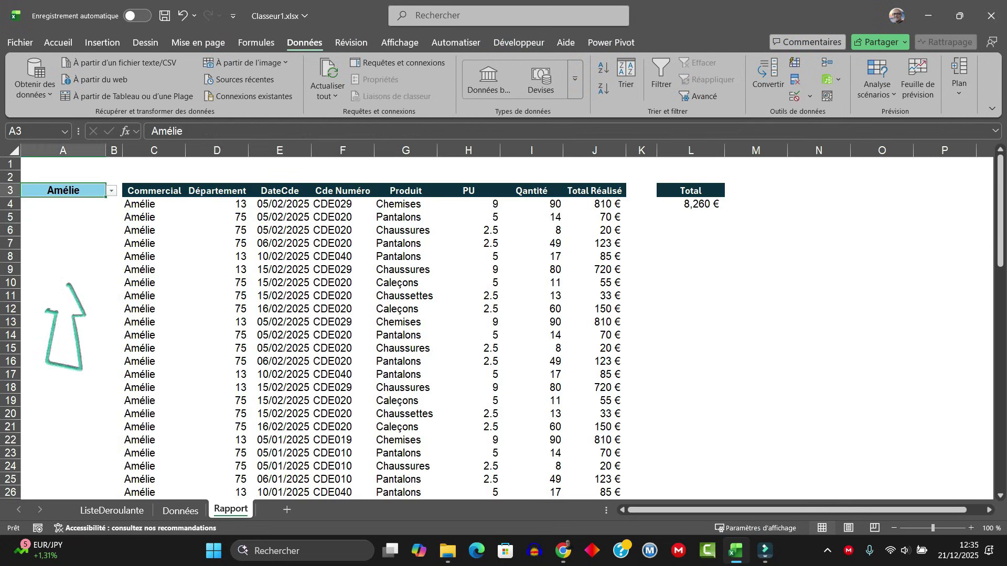
{"action": "key", "text": "alt+Down"}
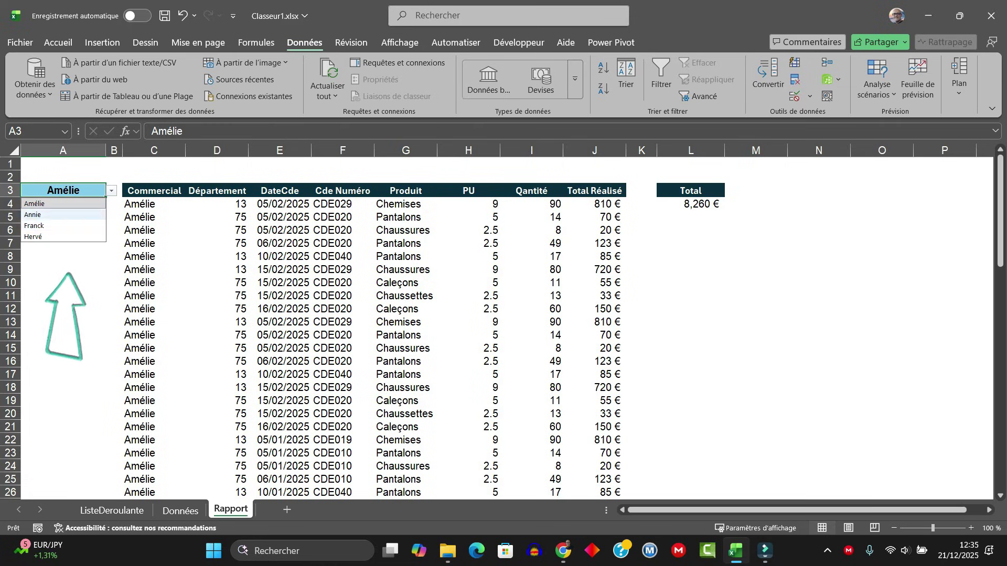
{"action": "left_click", "coordinate": [280, 230]}
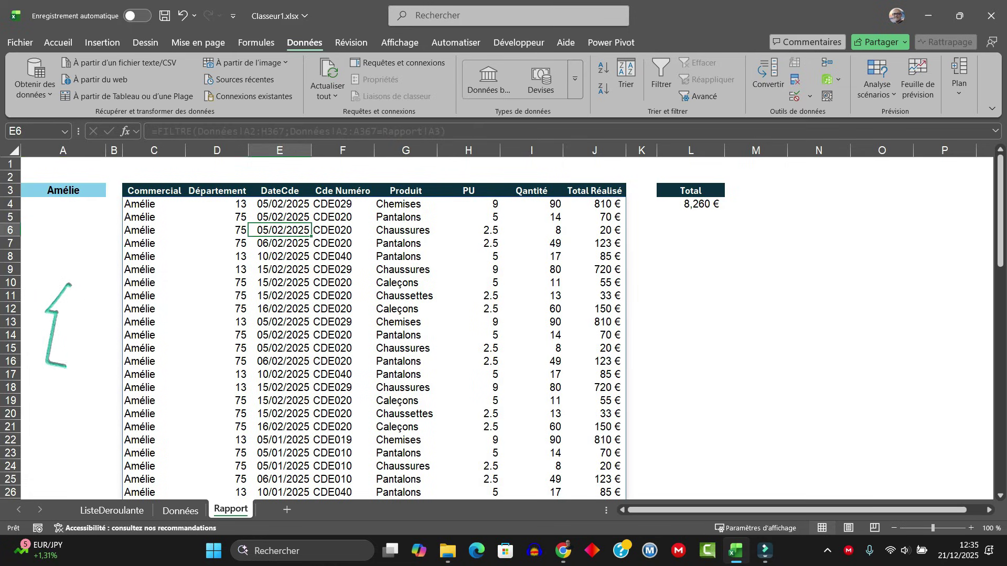
{"action": "left_click", "coordinate": [280, 204]}
{"action": "scroll", "coordinate": [504, 330], "scroll_direction": "down", "scroll_amount": 6}
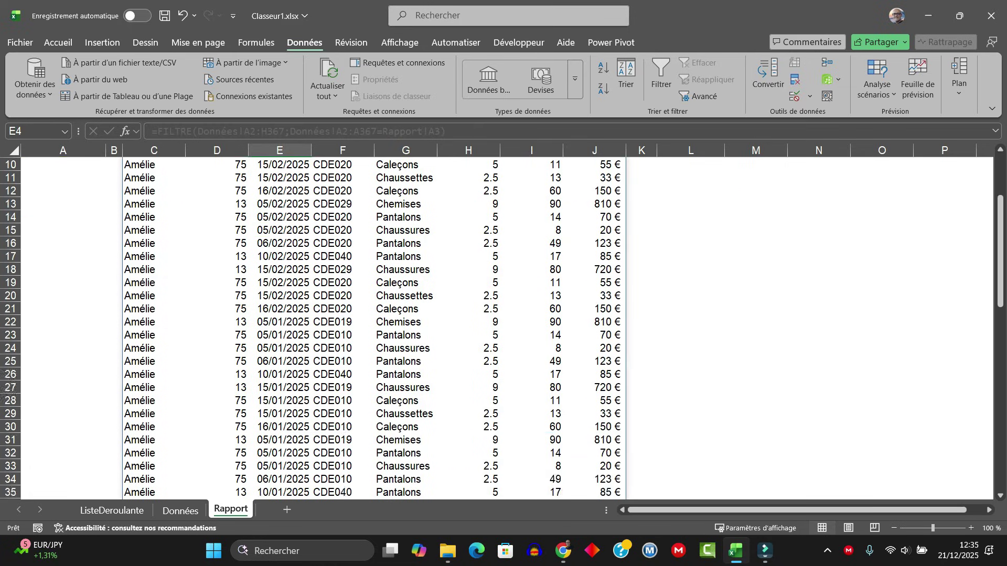
{"action": "scroll", "coordinate": [504, 331], "scroll_direction": "up", "scroll_amount": 6}
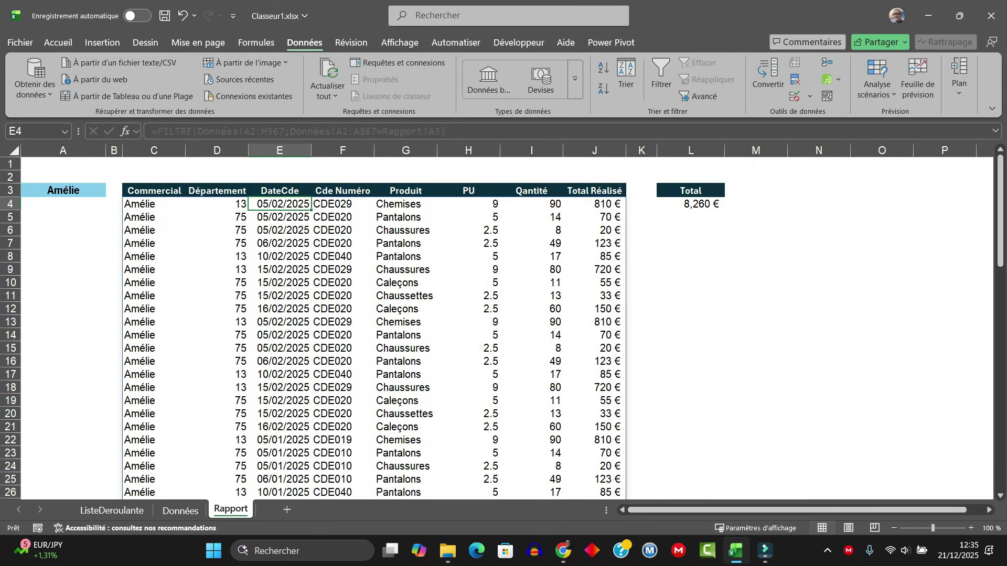
{"action": "left_click", "coordinate": [280, 231]}
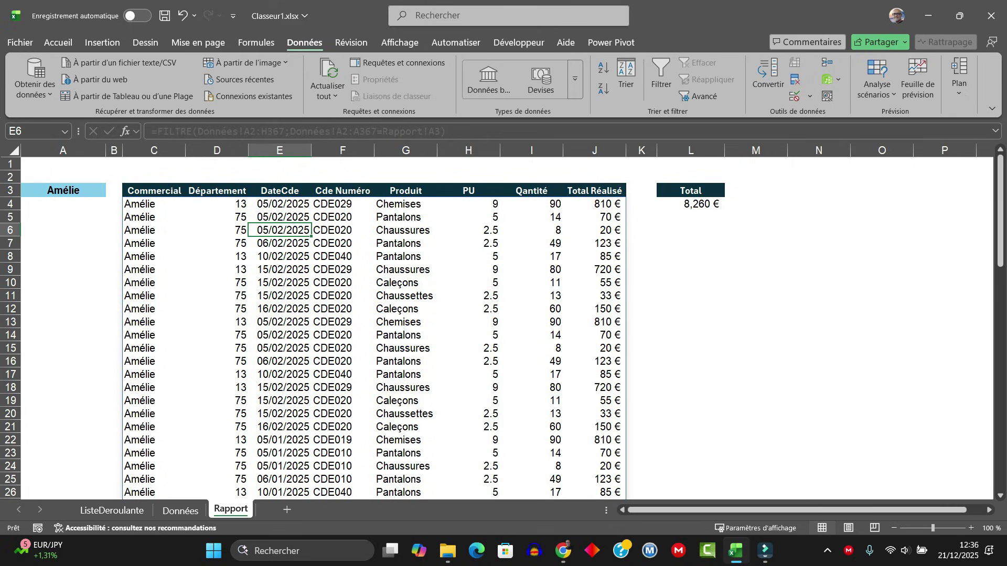
{"action": "left_click", "coordinate": [63, 190]}
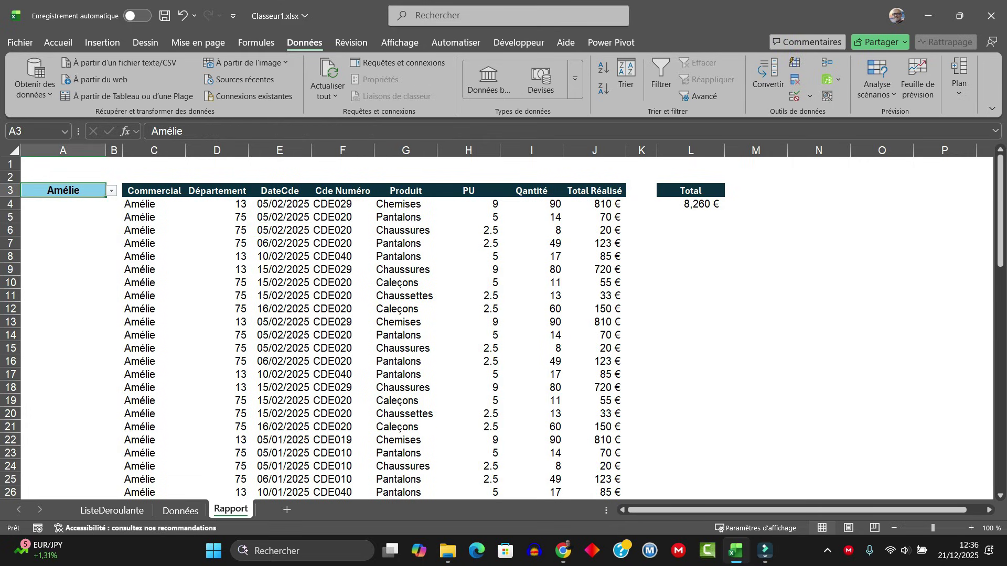
{"action": "key", "text": "alt+Down"}
{"action": "left_click", "coordinate": [279, 230]}
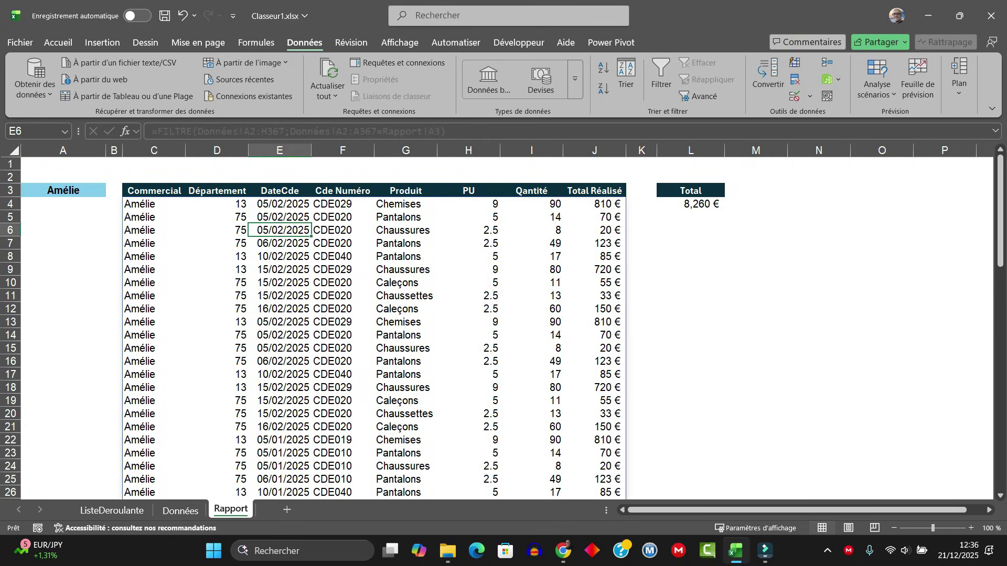
{"action": "left_click", "coordinate": [697, 204]}
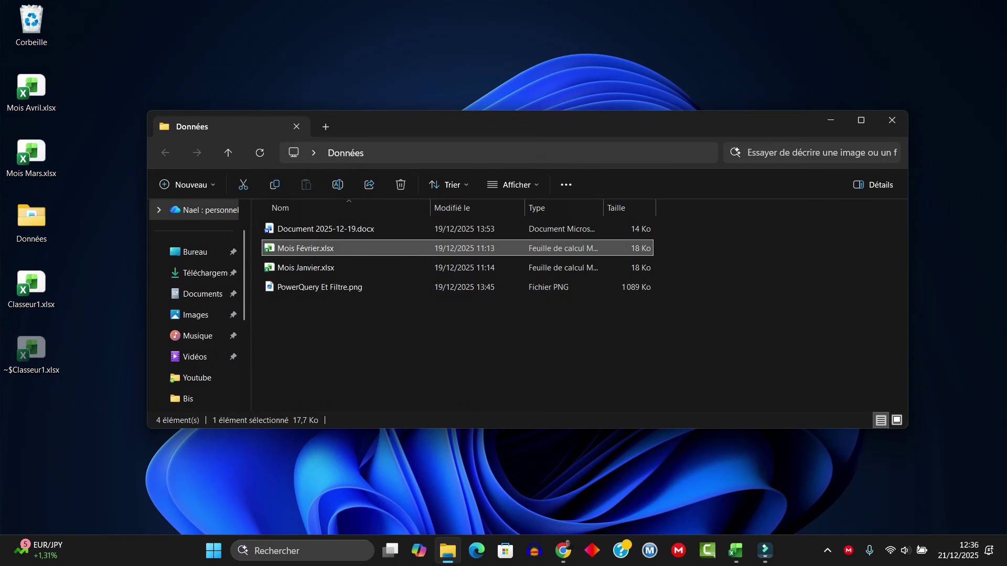
- Move Mois Avril.xlsx and Mois Mars.xlsx from the desktop into the Données folder
{"action": "left_click_drag", "start_coordinate": [3, 182], "coordinate": [112, 64]}
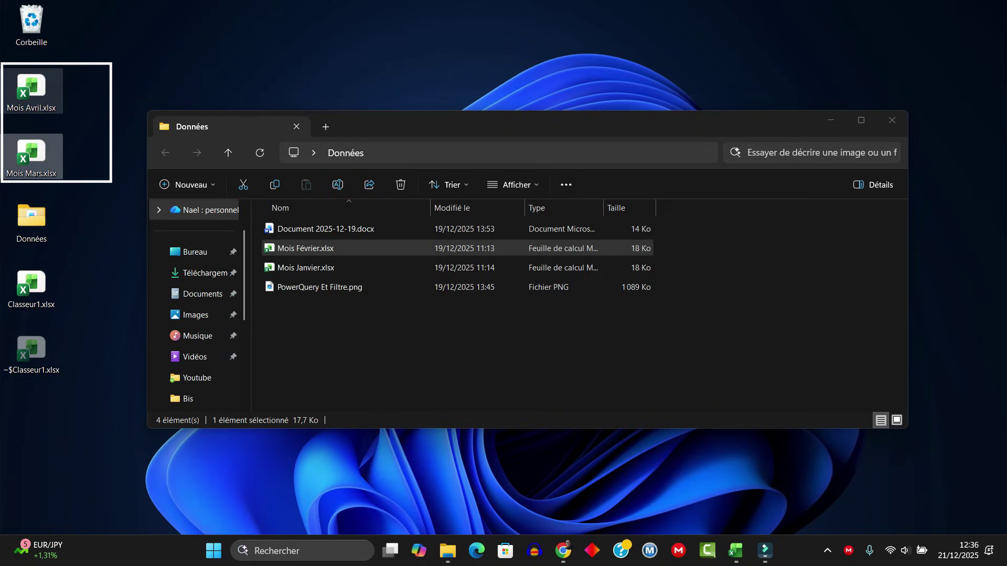
{"action": "left_click_drag", "start_coordinate": [39, 92], "coordinate": [315, 312]}
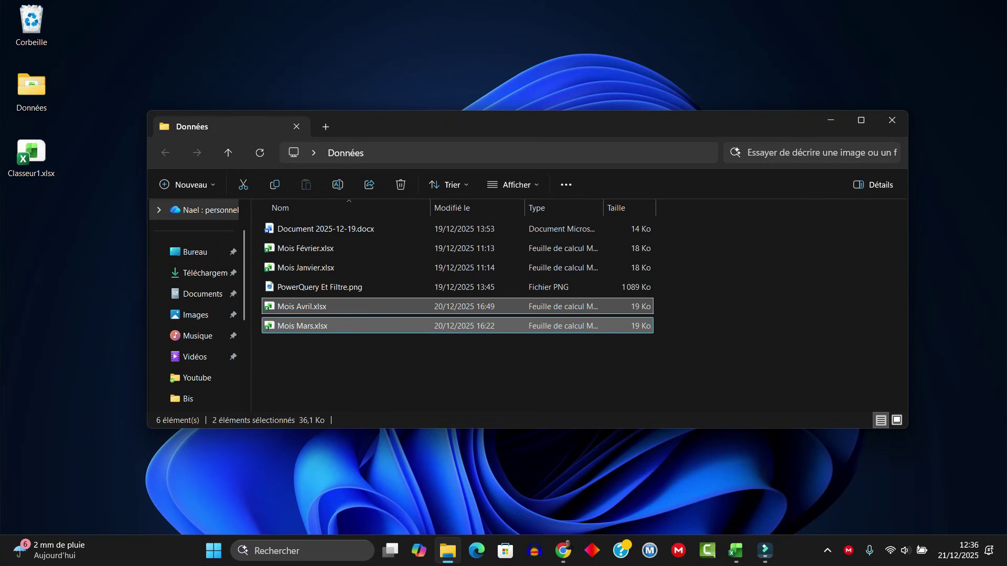
{"action": "left_click", "coordinate": [367, 367]}
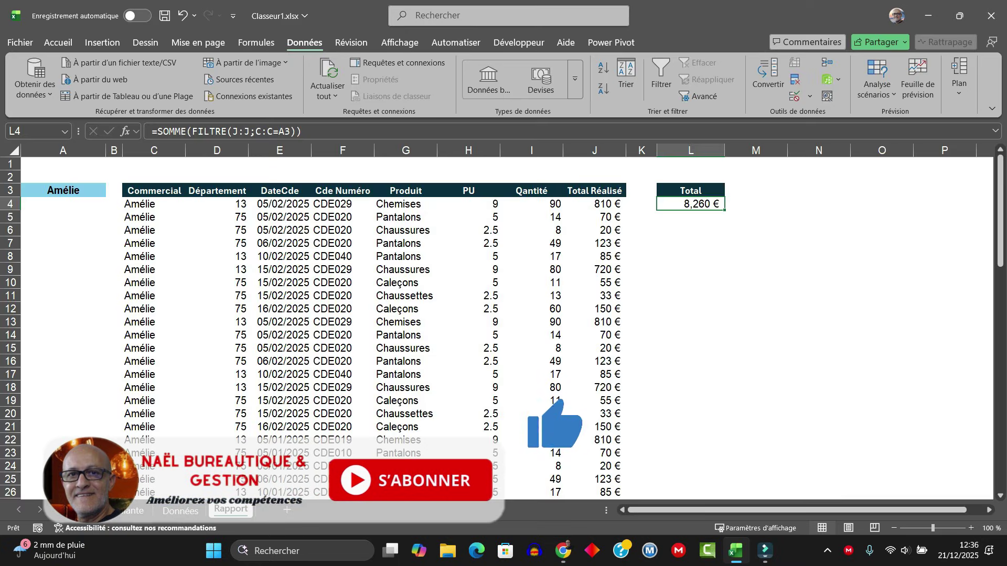
- Refresh all workbook queries so the report picks up March and April sales
{"action": "left_click", "coordinate": [216, 256]}
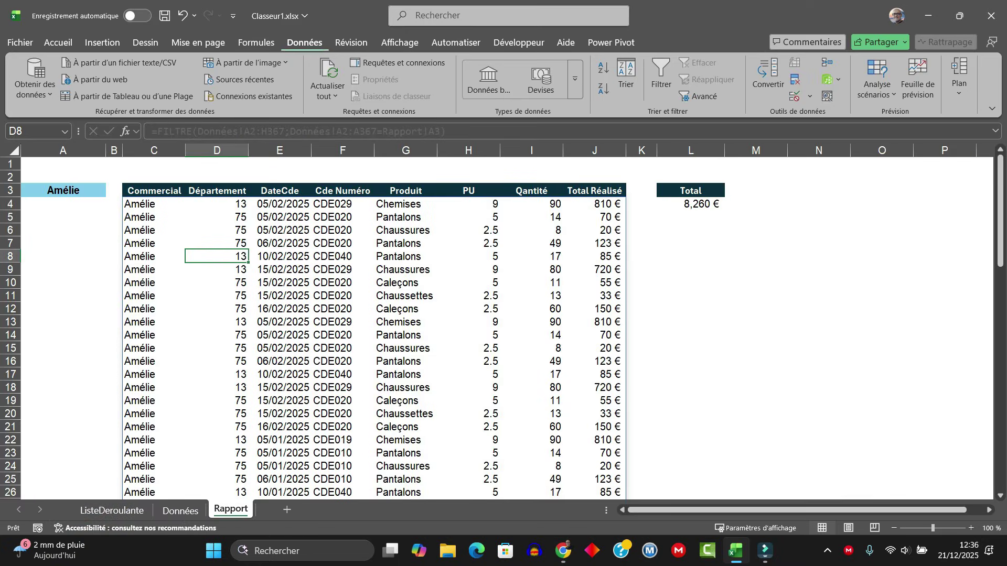
{"action": "left_click", "coordinate": [328, 96]}
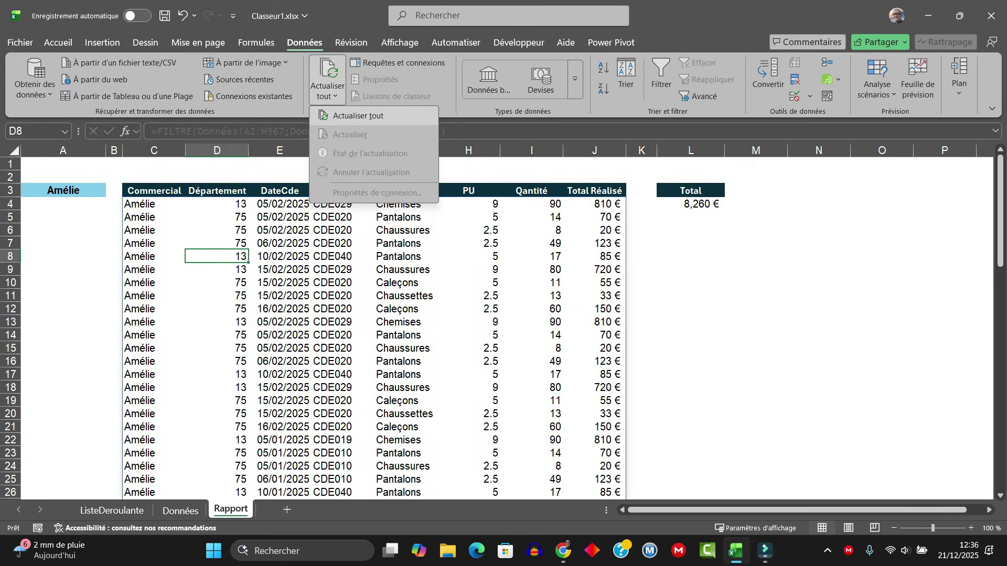
{"action": "left_click", "coordinate": [358, 115]}
- Check the A3 salesperson list, keep Amélie, and review the refreshed table totalling 16,520 €
{"action": "left_click", "coordinate": [63, 190]}
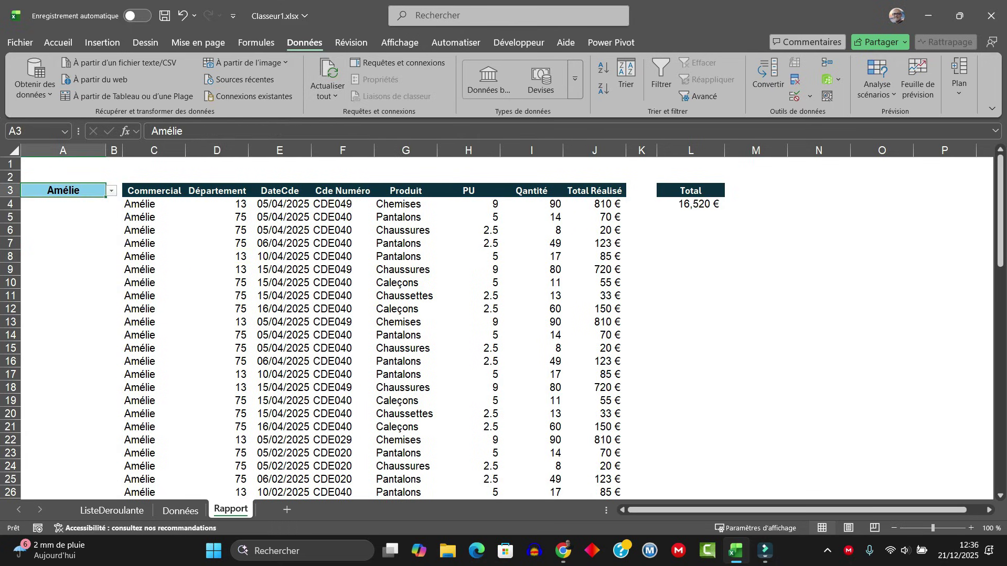
{"action": "left_click", "coordinate": [112, 191]}
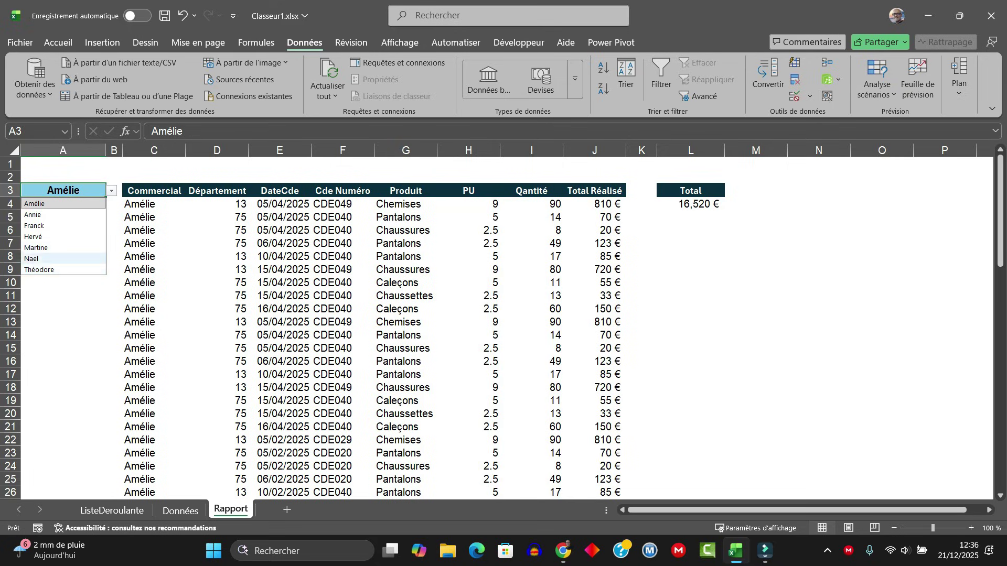
{"action": "left_click", "coordinate": [279, 231]}
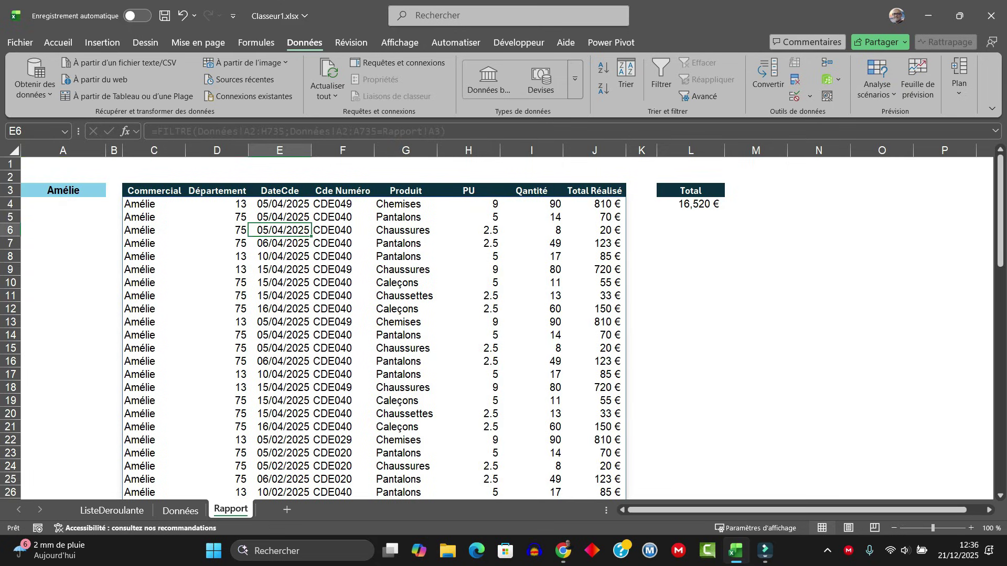
{"action": "left_click", "coordinate": [280, 203]}
{"action": "scroll", "coordinate": [372, 325], "scroll_direction": "down", "scroll_amount": 6}
{"action": "scroll", "coordinate": [372, 325], "scroll_direction": "down", "scroll_amount": 5}
{"action": "scroll", "coordinate": [372, 325], "scroll_direction": "down", "scroll_amount": 11}
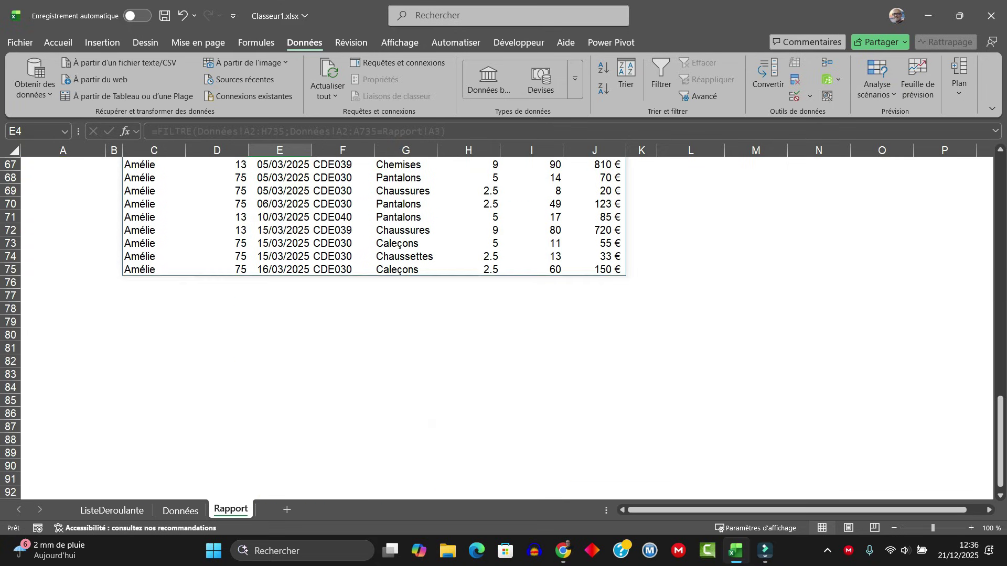
{"action": "scroll", "coordinate": [372, 325], "scroll_direction": "up", "scroll_amount": 1}
{"action": "scroll", "coordinate": [372, 325], "scroll_direction": "up", "scroll_amount": 12}
{"action": "scroll", "coordinate": [372, 325], "scroll_direction": "up", "scroll_amount": 9}
{"action": "left_click", "coordinate": [279, 230]}
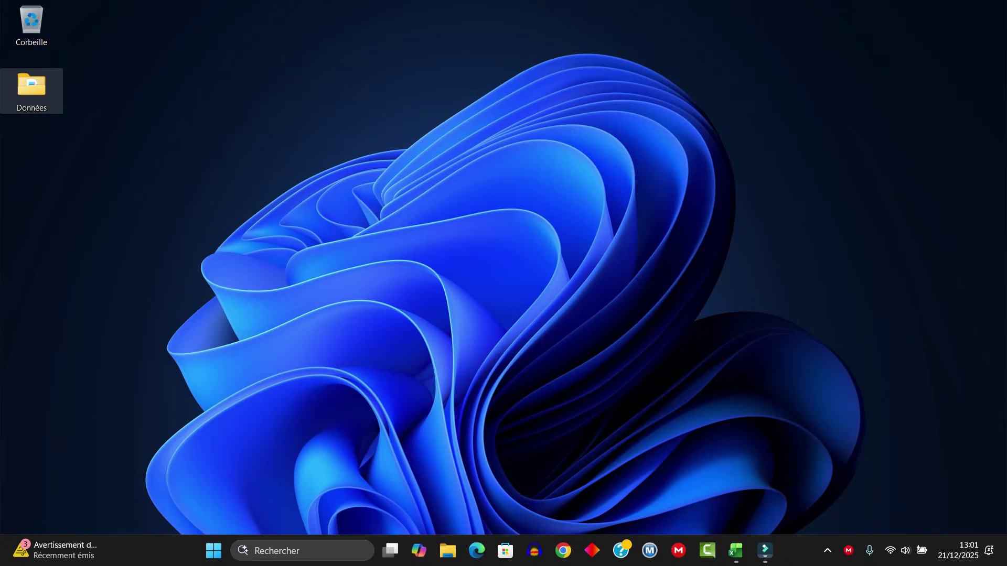
- Open the Données folder and launch Mois Janvier.xlsx in Excel
{"action": "double_click", "coordinate": [32, 87]}
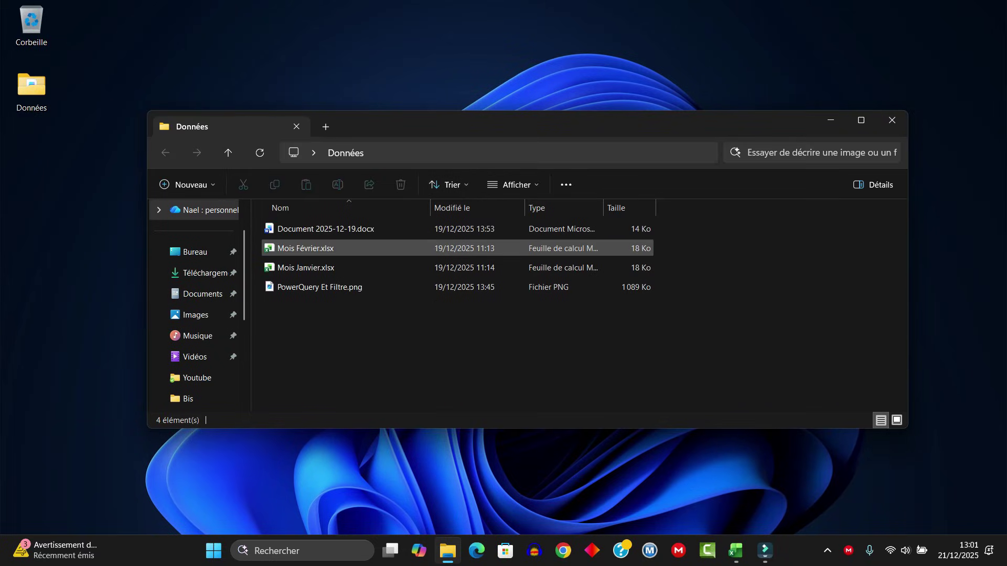
{"action": "left_click", "coordinate": [315, 267]}
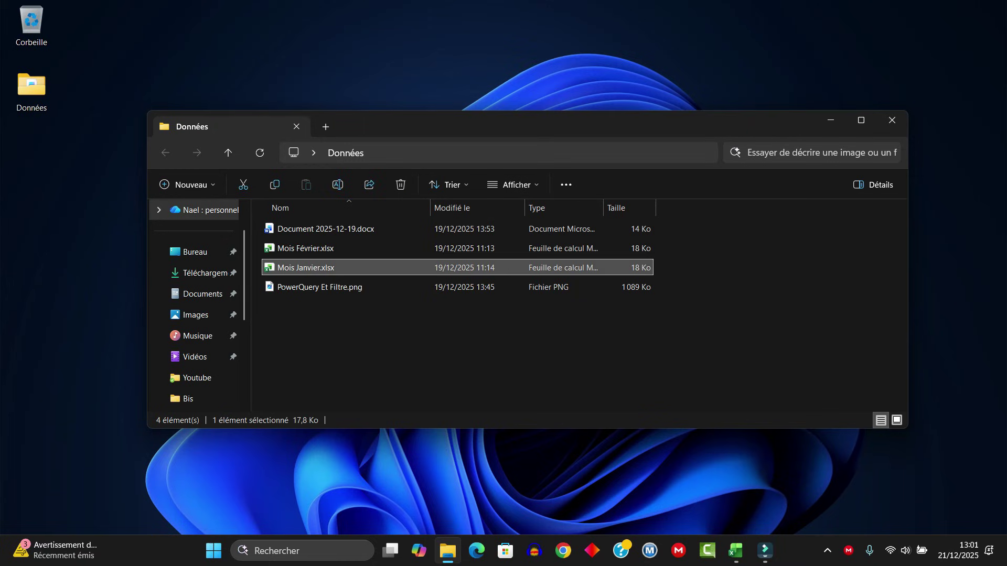
{"action": "left_click", "coordinate": [314, 248]}
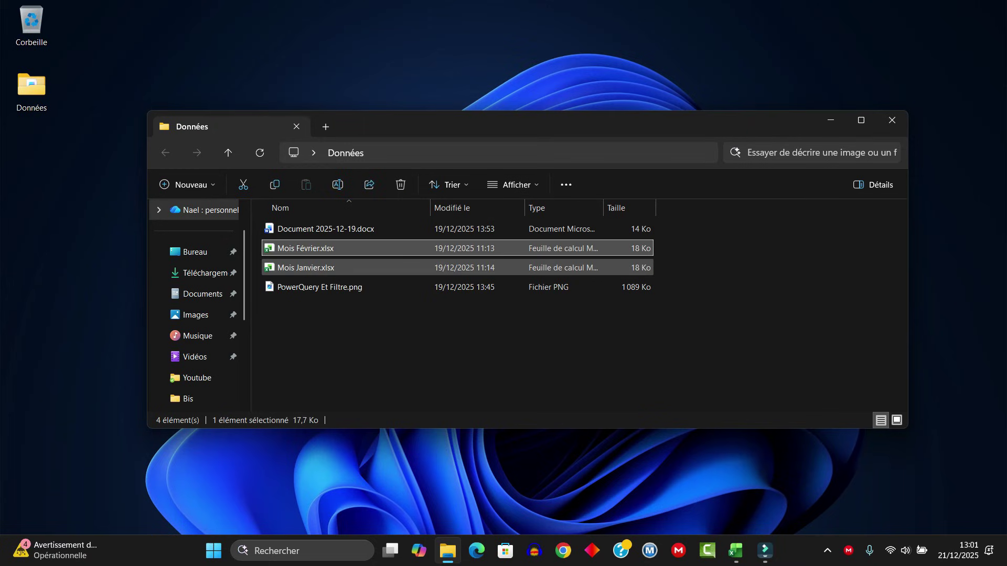
{"action": "double_click", "coordinate": [314, 267]}
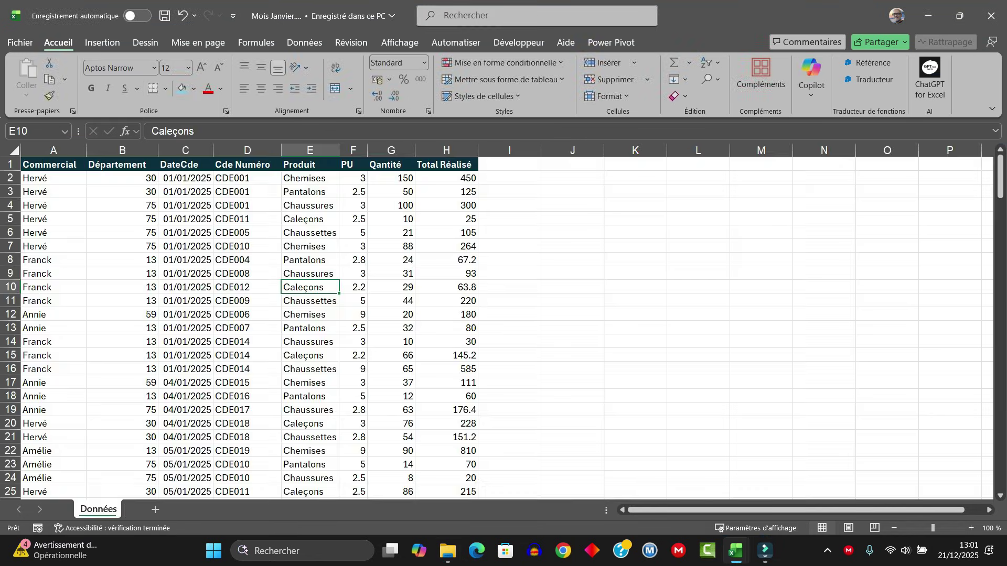
- Select and review the January order dates in C2:C13
{"action": "left_click", "coordinate": [185, 232]}
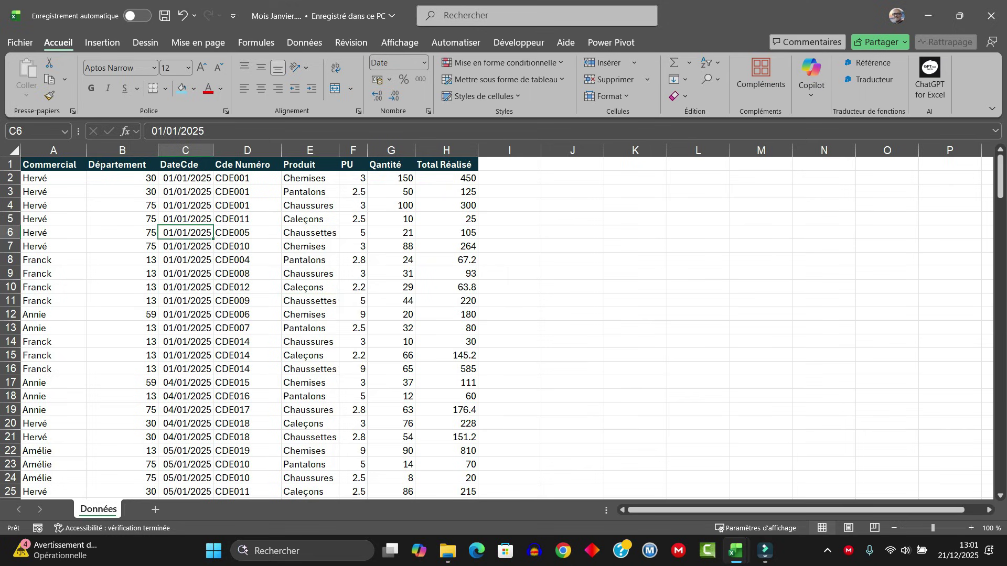
{"action": "scroll", "coordinate": [504, 325], "scroll_direction": "down", "scroll_amount": 6}
{"action": "scroll", "coordinate": [504, 325], "scroll_direction": "up", "scroll_amount": 6}
{"action": "mouse_move", "coordinate": [186, 177]}
{"action": "left_mouse_down"}
{"action": "mouse_move", "coordinate": [246, 246]}
{"action": "mouse_move", "coordinate": [185, 328]}
{"action": "left_mouse_up"}
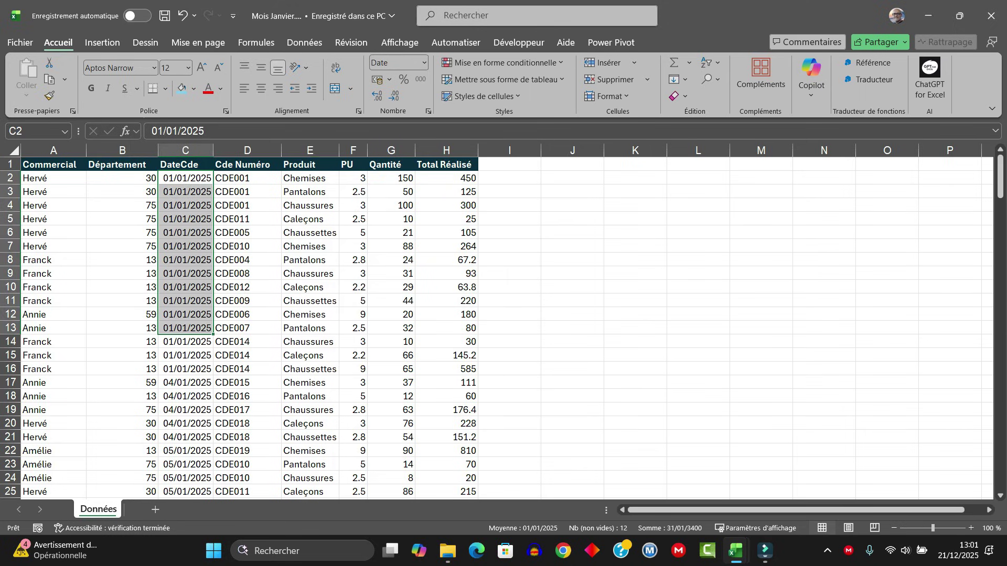
- Inspect row 2's order number, quantity 150 and Total Réalisé formula, then close Mois Janvier
{"action": "left_click", "coordinate": [185, 178]}
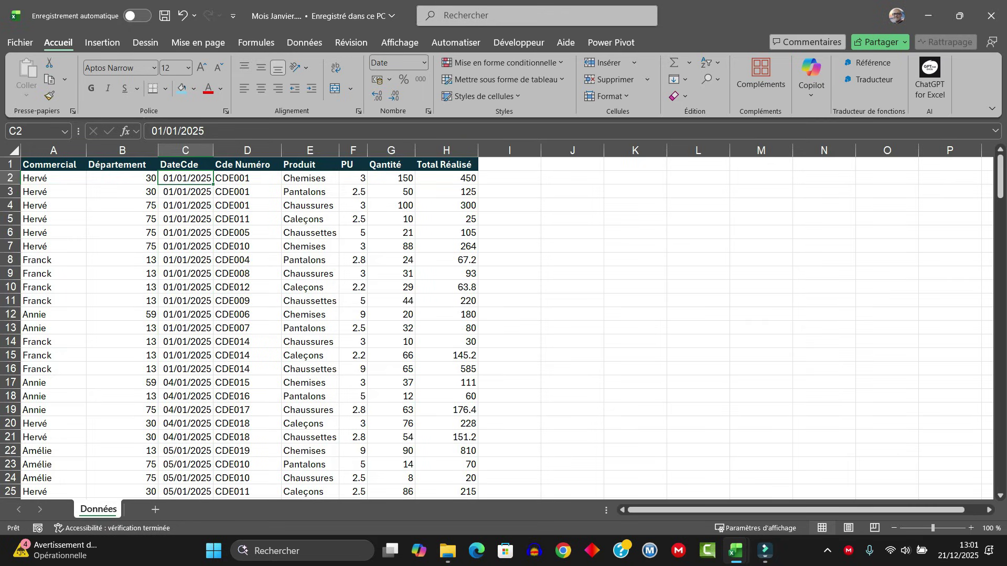
{"action": "left_click", "coordinate": [247, 178]}
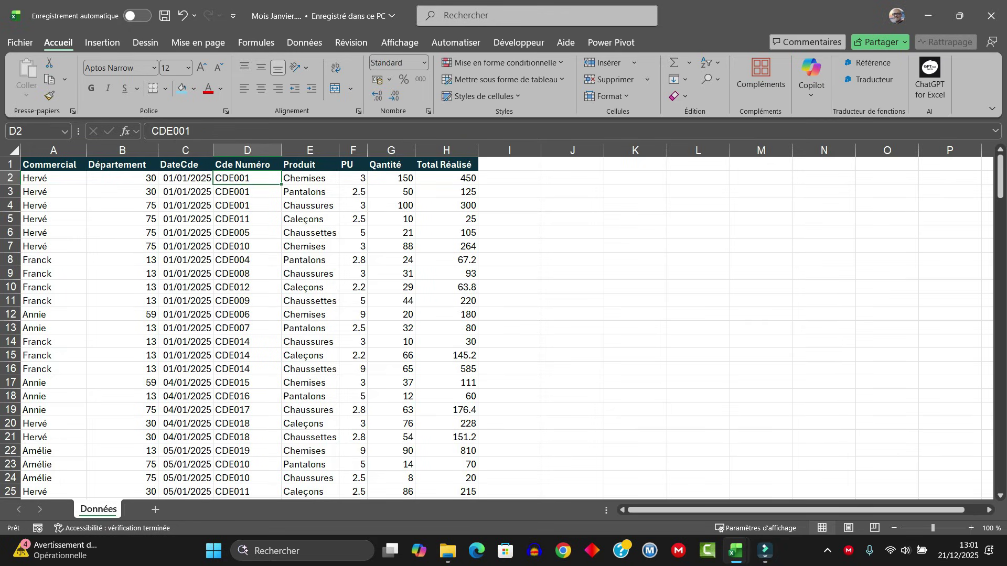
{"action": "key", "text": "Right"}
{"action": "key", "text": "Right"}
{"action": "key", "text": "Right"}
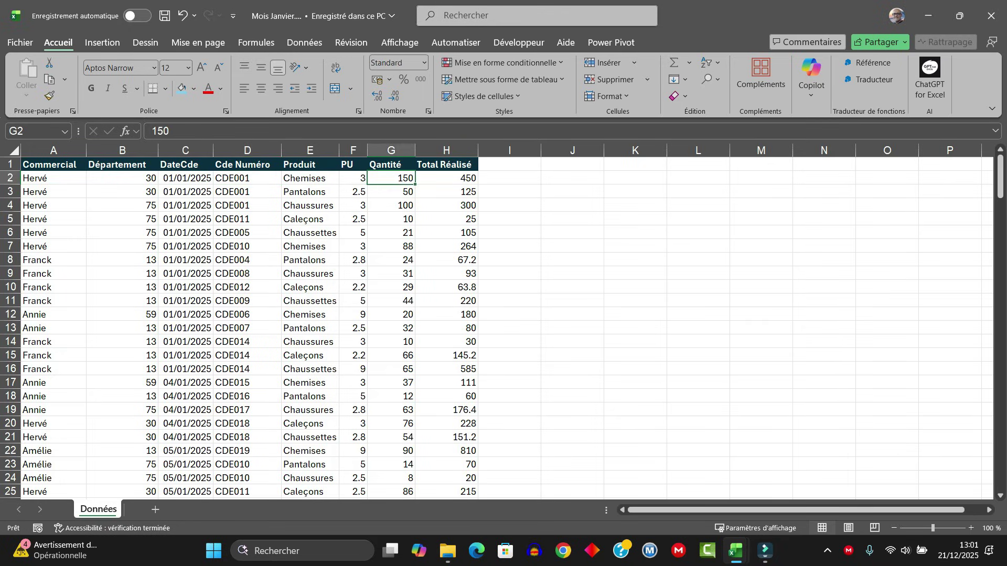
{"action": "key", "text": "Right"}
{"action": "left_click", "coordinate": [186, 219]}
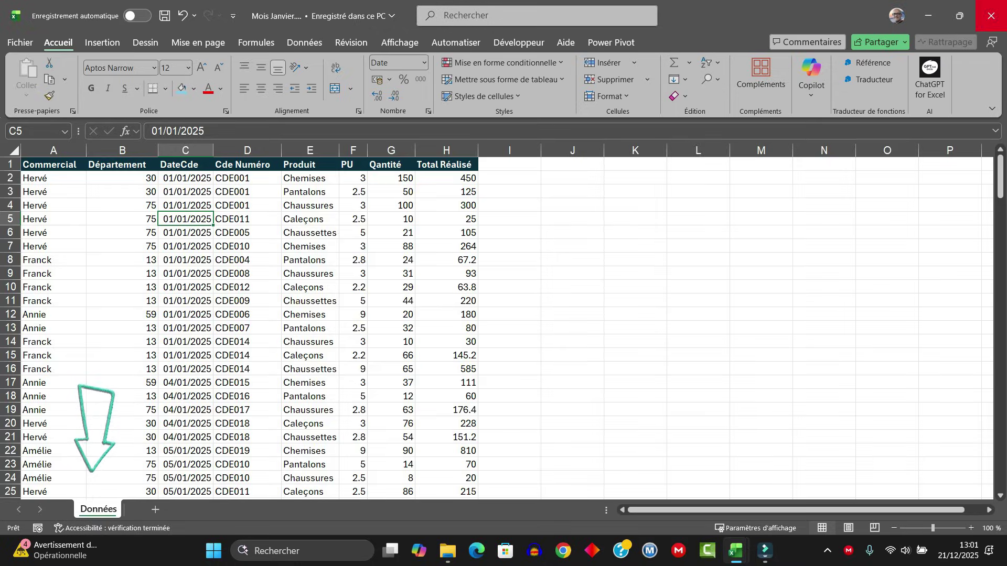
{"action": "left_click", "coordinate": [991, 16]}
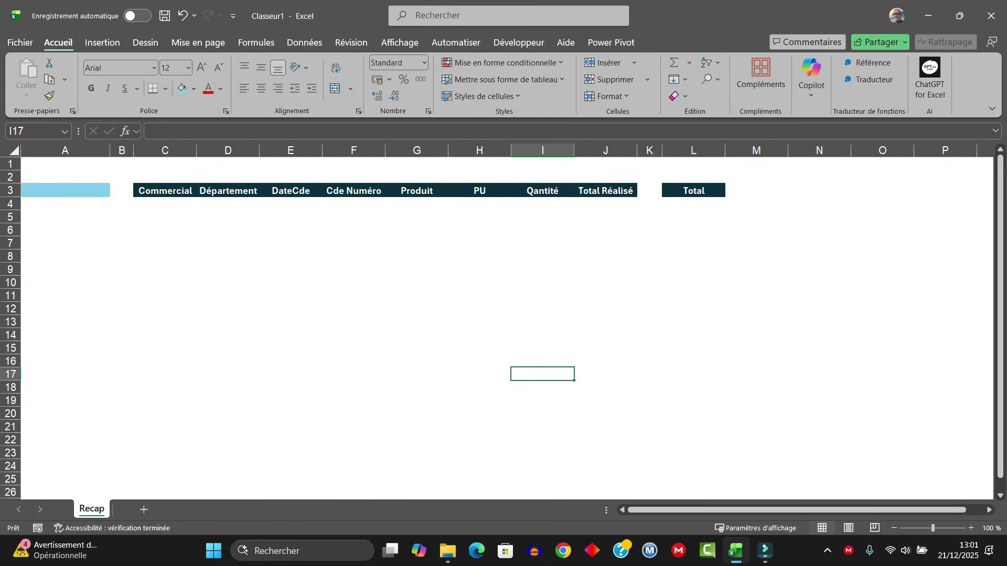
- Review the Recap sheet's A3 and C4 cells, then bring up the Obtenir des données source list
{"action": "left_click", "coordinate": [353, 269]}
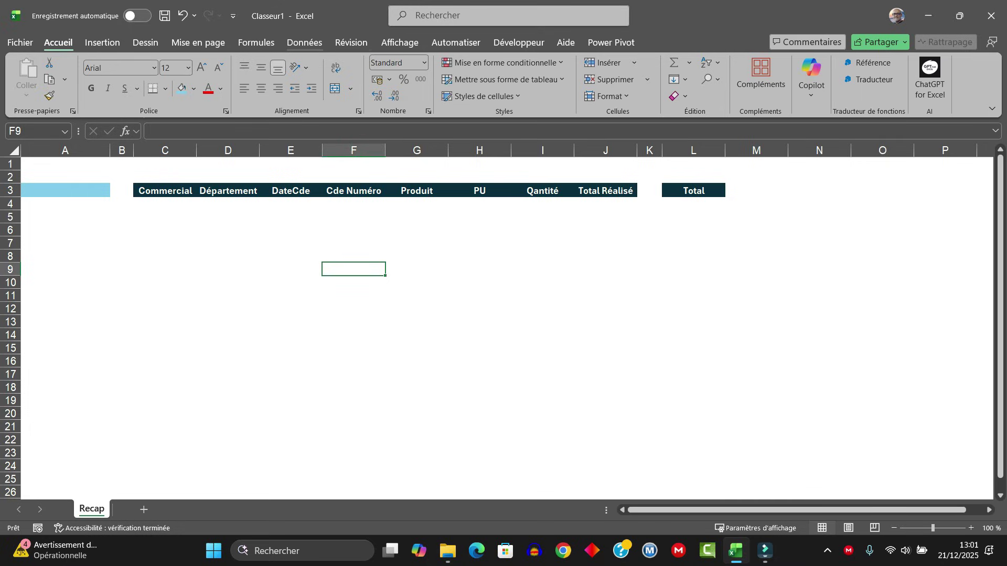
{"action": "left_click", "coordinate": [227, 243]}
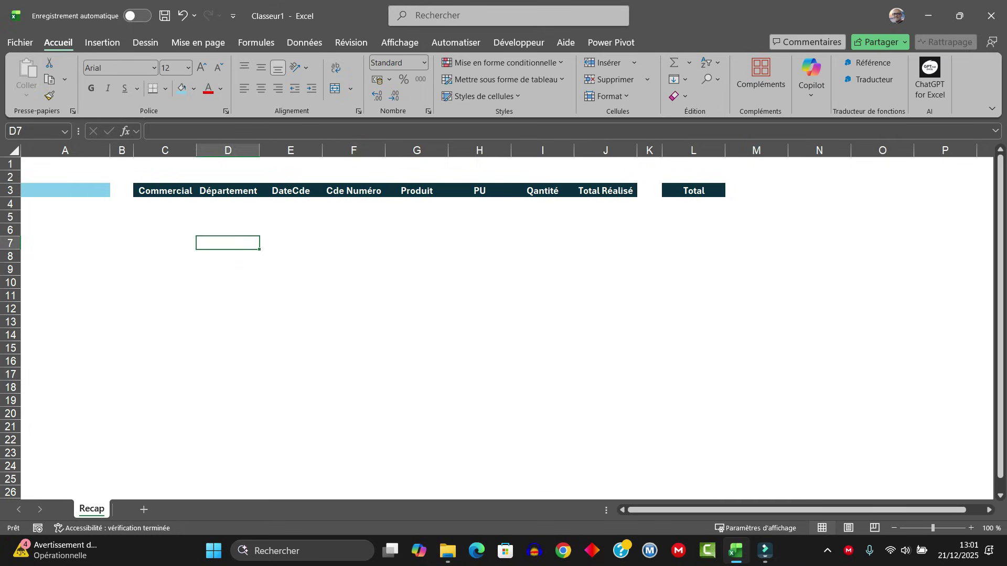
{"action": "left_click", "coordinate": [165, 203]}
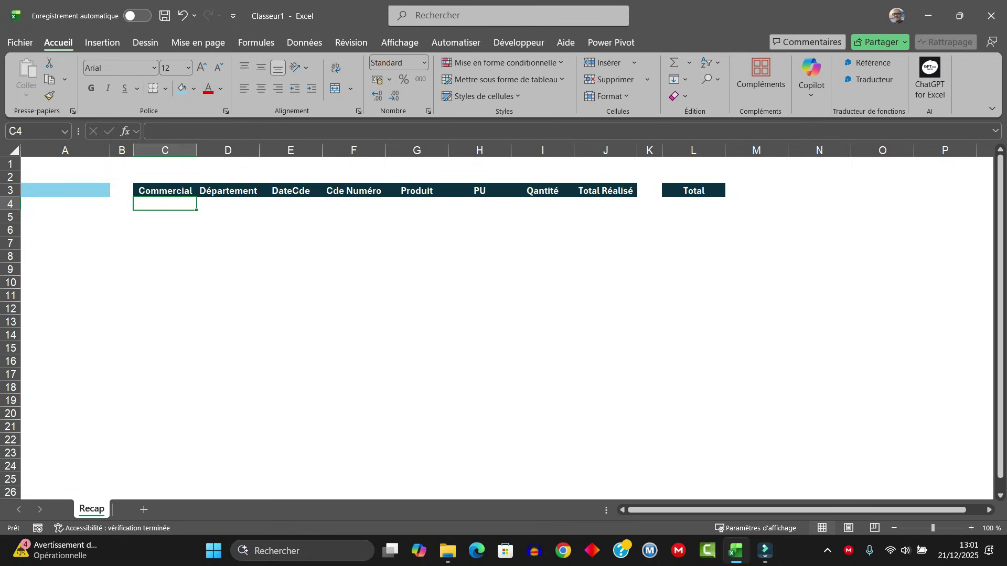
{"action": "left_click", "coordinate": [65, 191]}
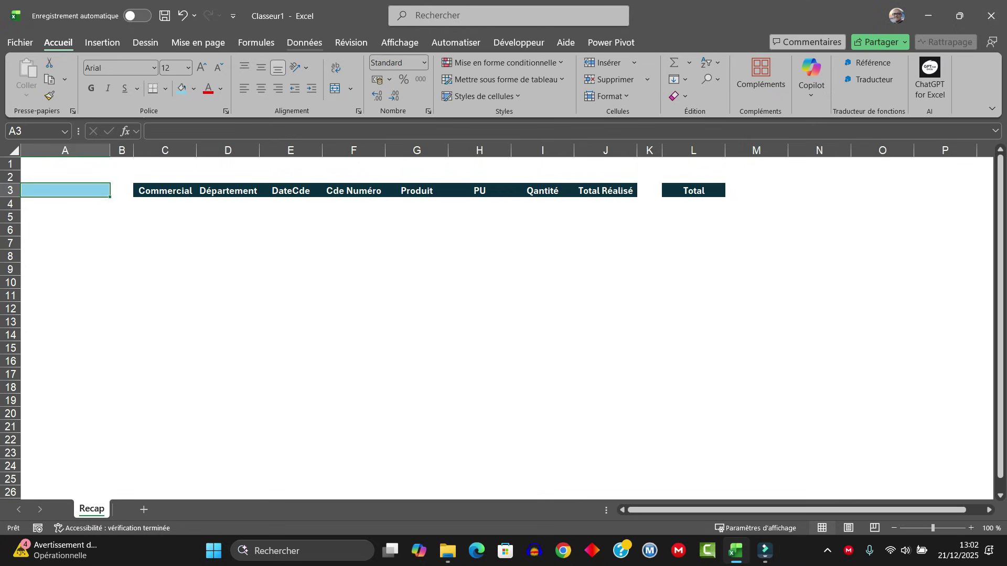
{"action": "left_click", "coordinate": [304, 43]}
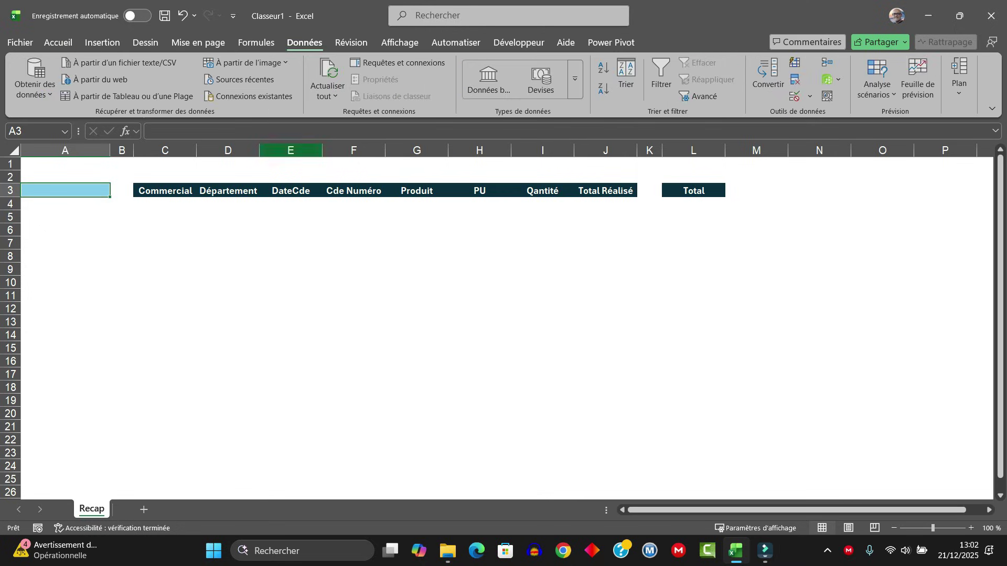
{"action": "left_click", "coordinate": [34, 77]}
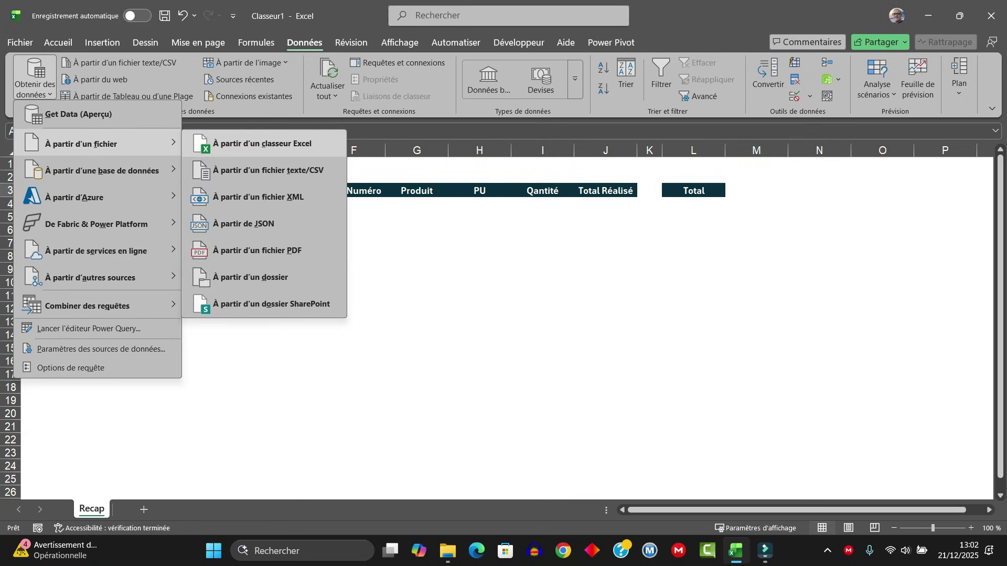
- Import from a folder, choosing Bureau > Données as the source
{"action": "left_click", "coordinate": [250, 277]}
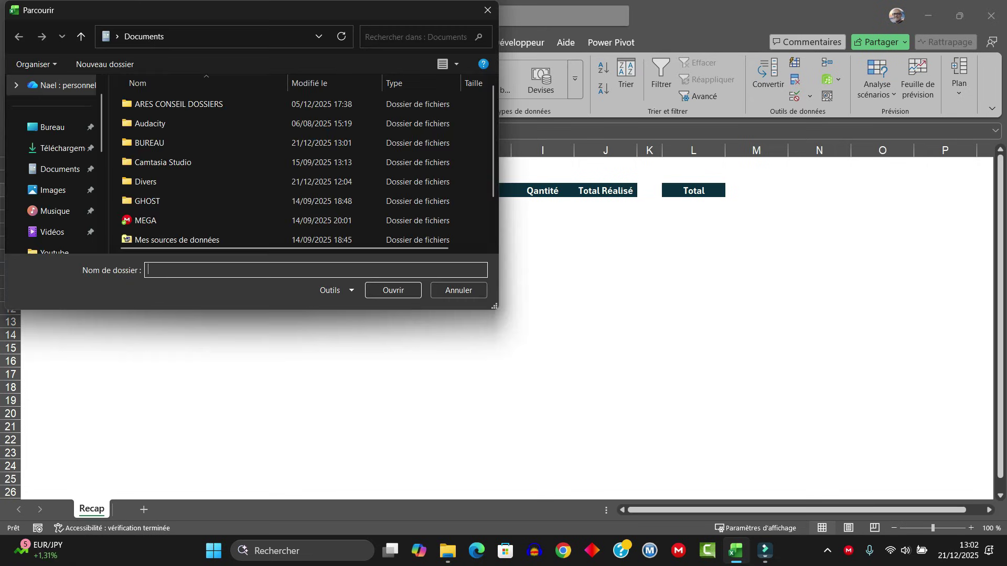
{"action": "left_click", "coordinate": [53, 127]}
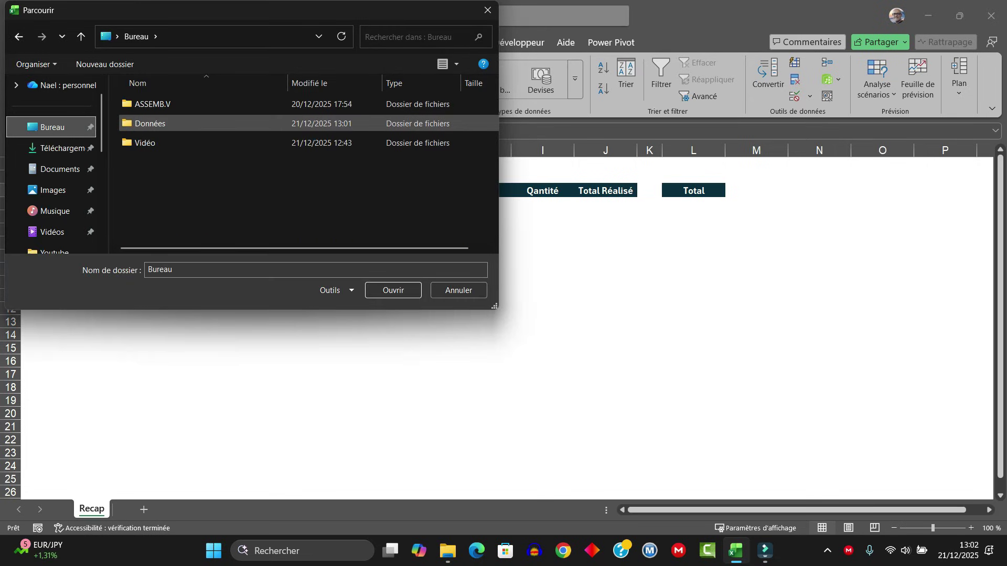
{"action": "left_click", "coordinate": [150, 123]}
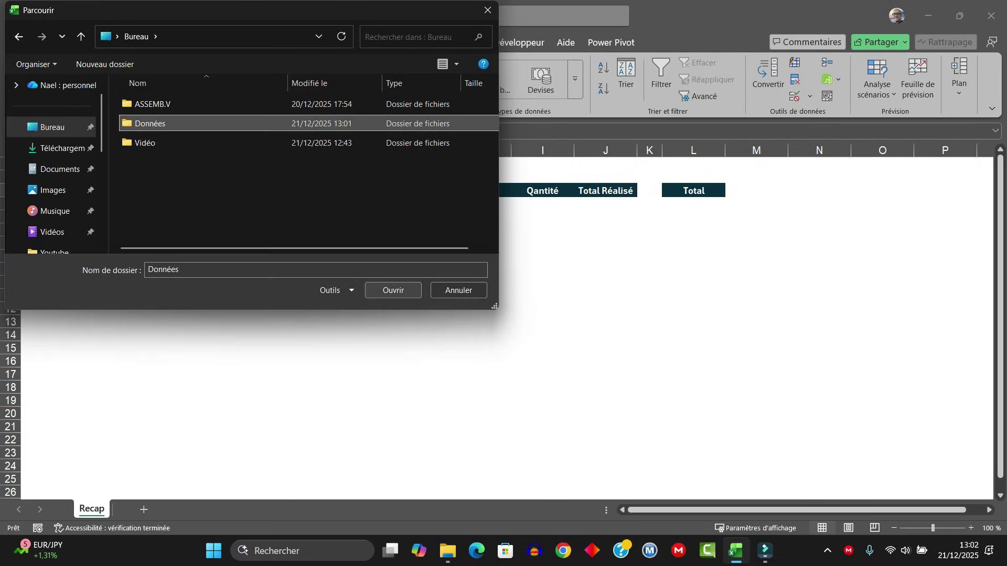
{"action": "left_click", "coordinate": [393, 290]}
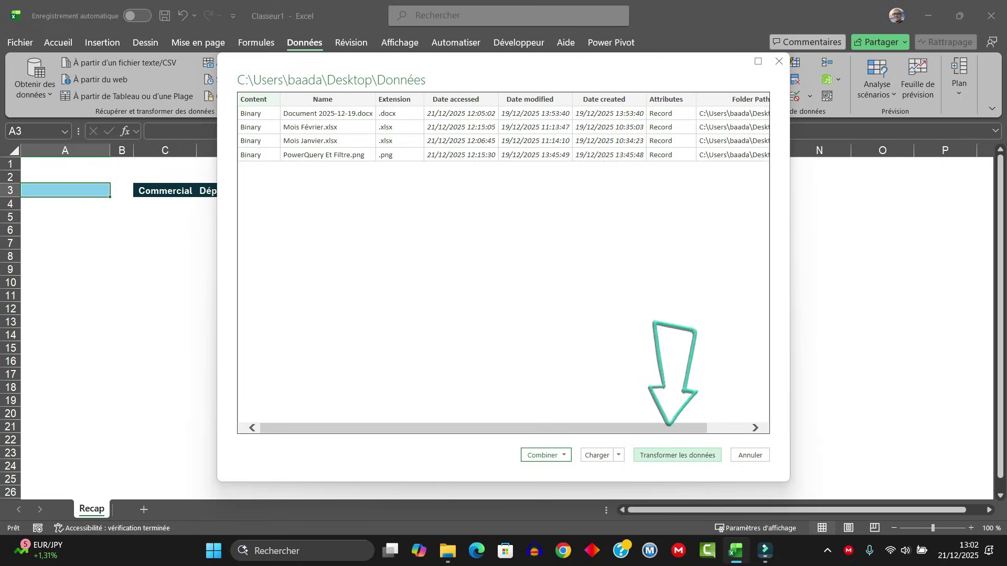
- Load the file list into Power Query and inspect the .docx and .png extensions
{"action": "left_click", "coordinate": [677, 455]}
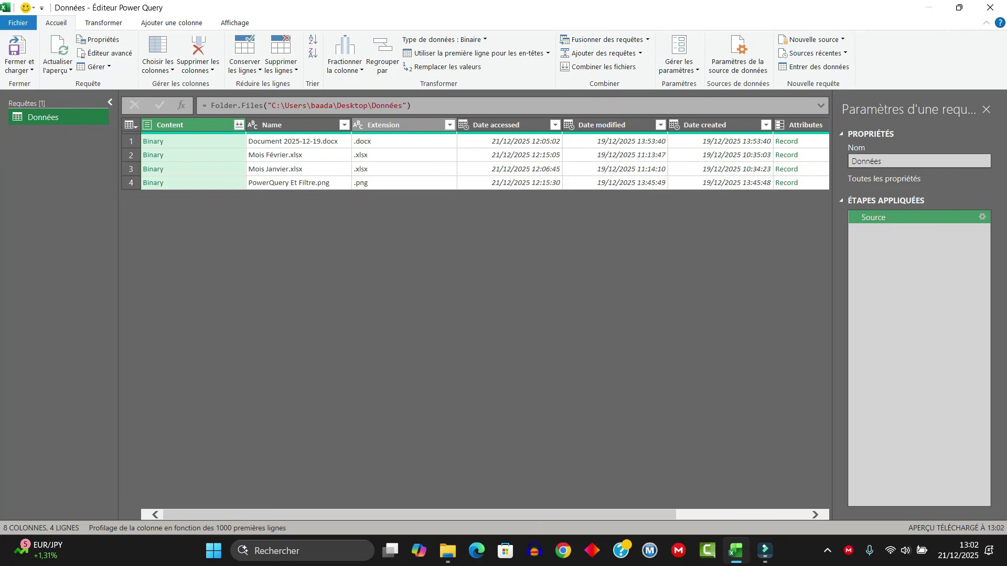
{"action": "left_click", "coordinate": [398, 125]}
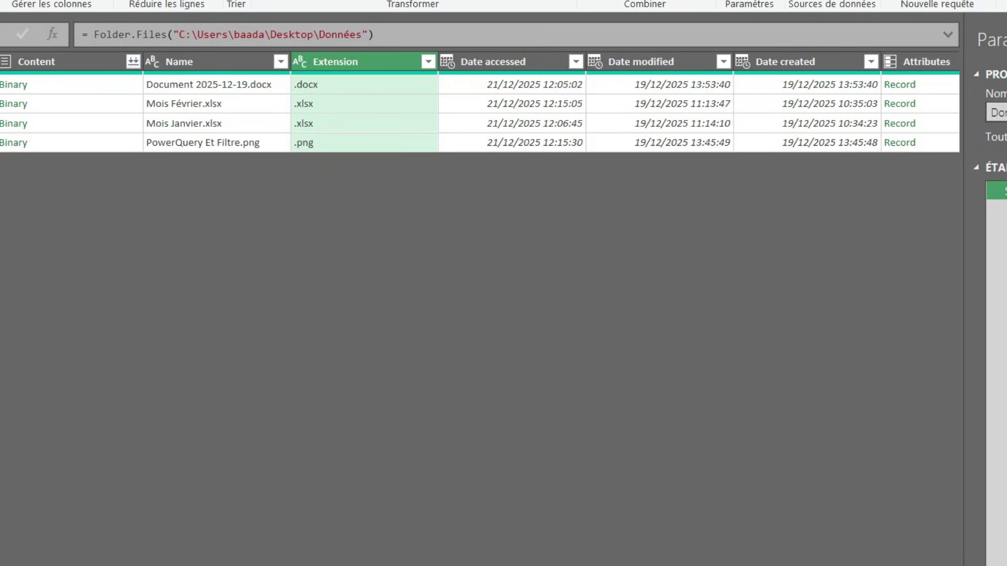
{"action": "left_click", "coordinate": [364, 142]}
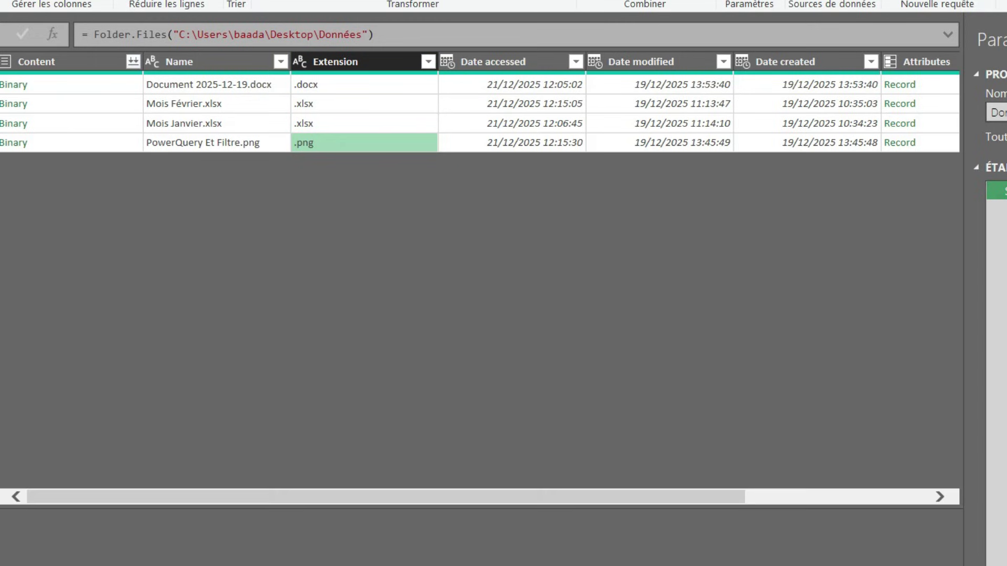
{"action": "left_click", "coordinate": [364, 84]}
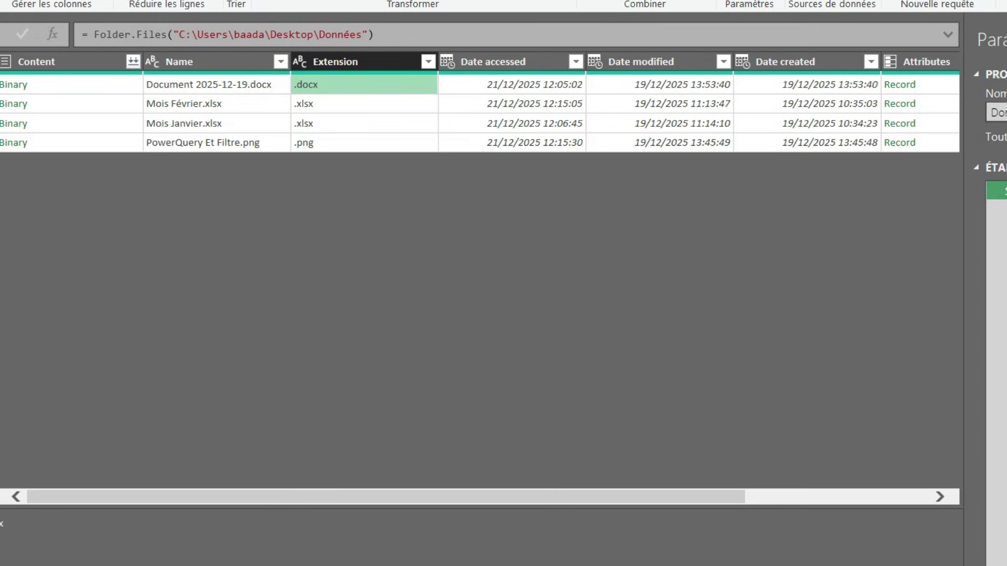
{"action": "left_click", "coordinate": [365, 143]}
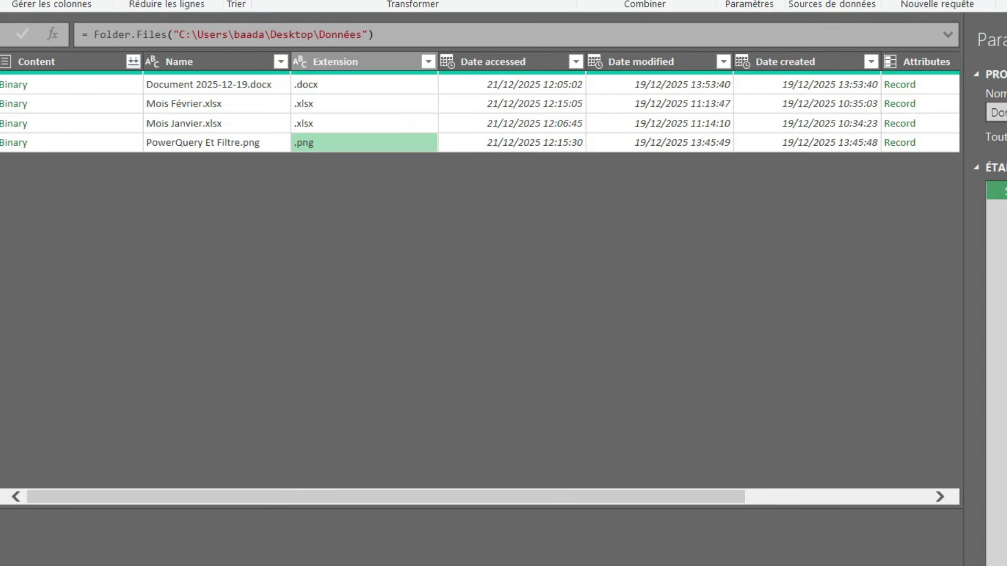
- Filter the Extension column to keep only .xlsx files, excluding .docx and .png
{"action": "left_click", "coordinate": [428, 62]}
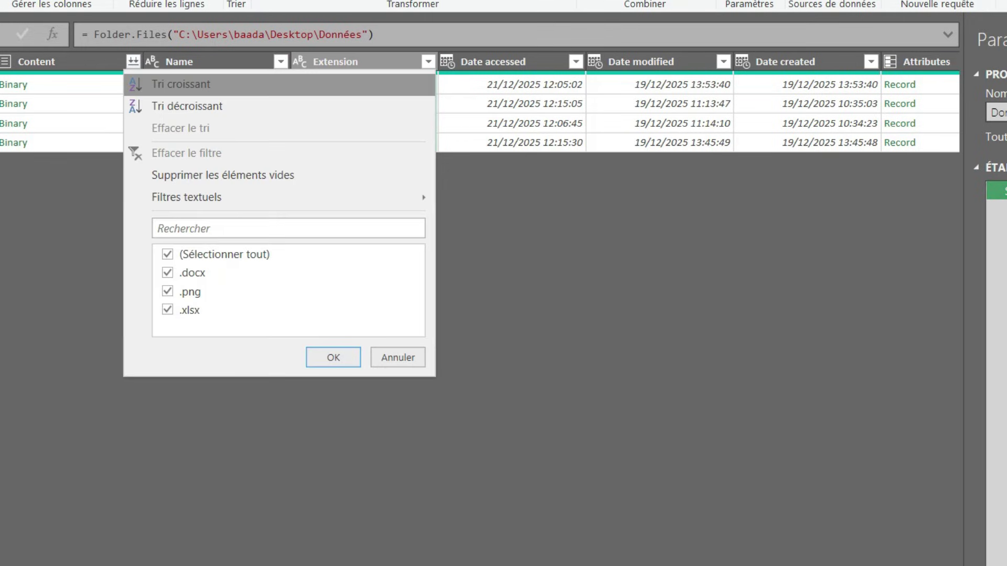
{"action": "left_click", "coordinate": [168, 273]}
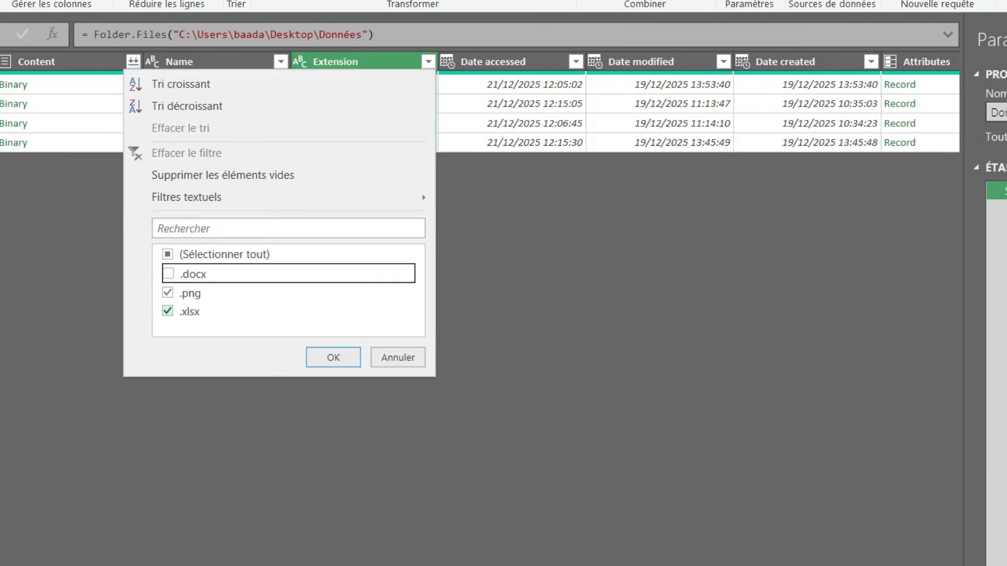
{"action": "left_click", "coordinate": [167, 311]}
{"action": "left_click", "coordinate": [168, 311]}
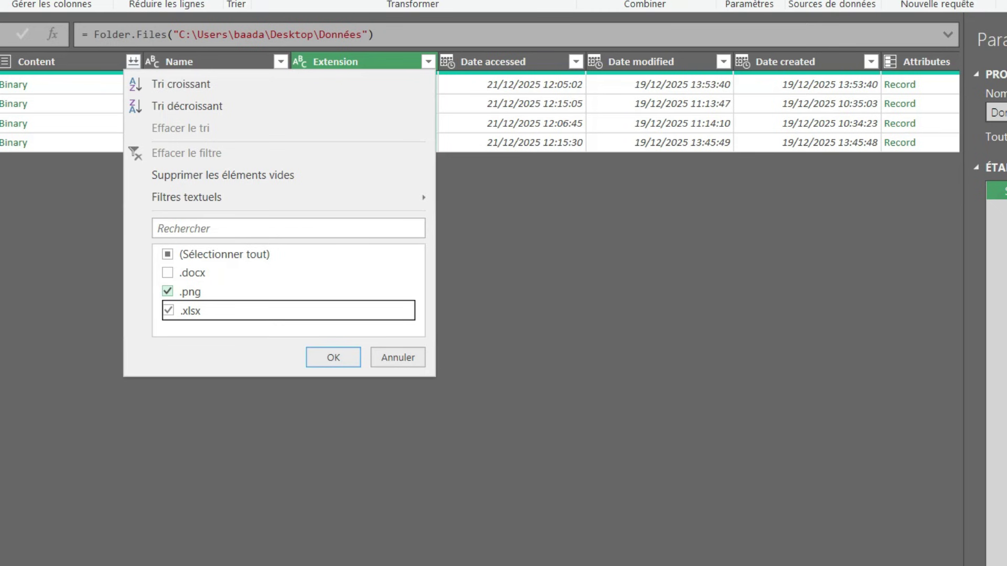
{"action": "left_click", "coordinate": [168, 291]}
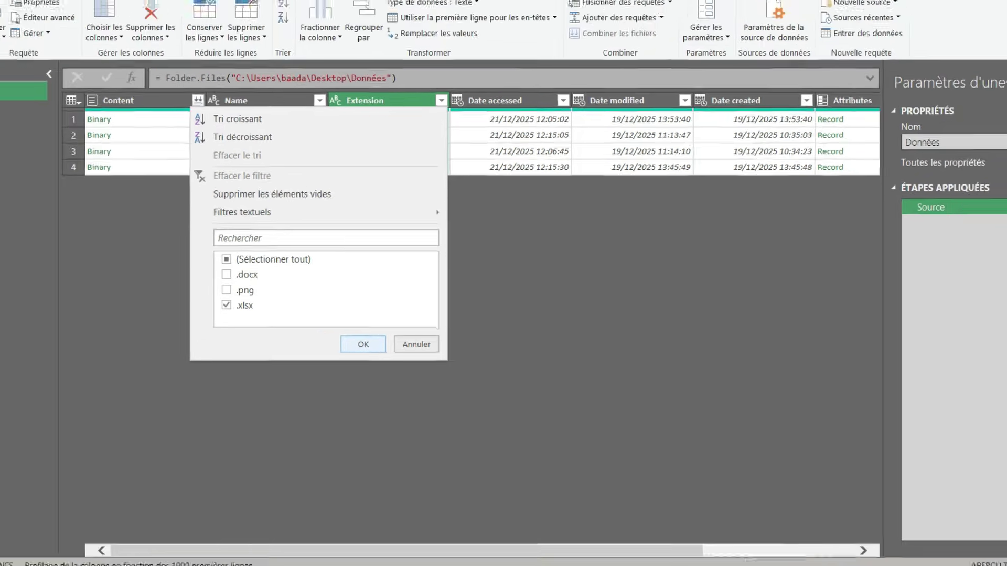
{"action": "left_click", "coordinate": [333, 357]}
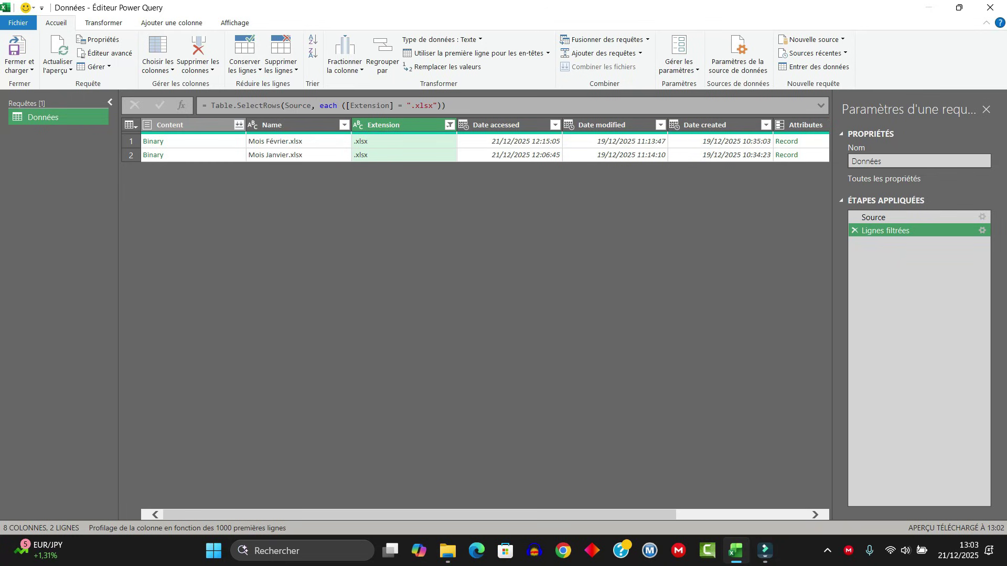
{"action": "left_click", "coordinate": [170, 125]}
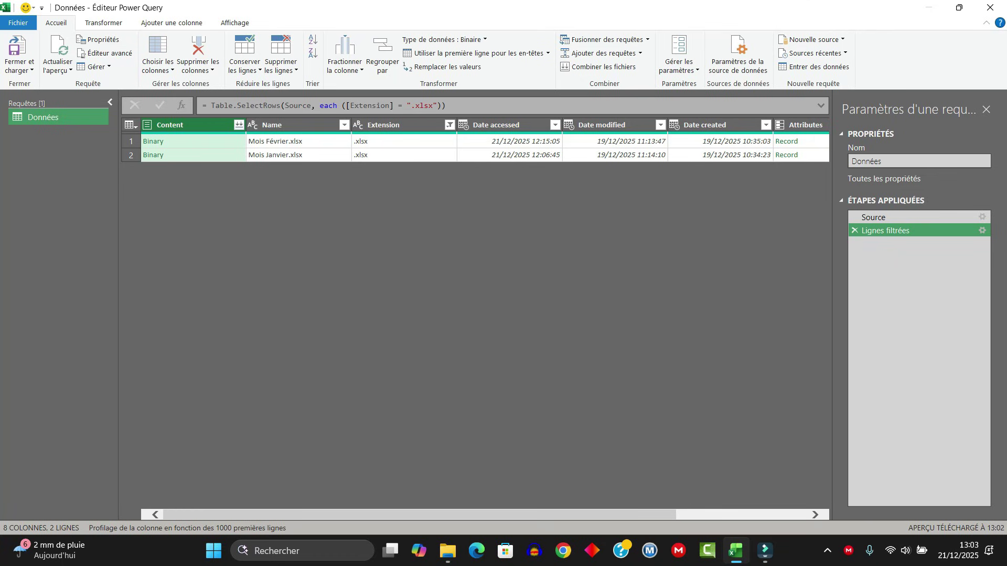
- Remove all columns except Content and start combining the two workbook files
{"action": "right_click", "coordinate": [182, 124]}
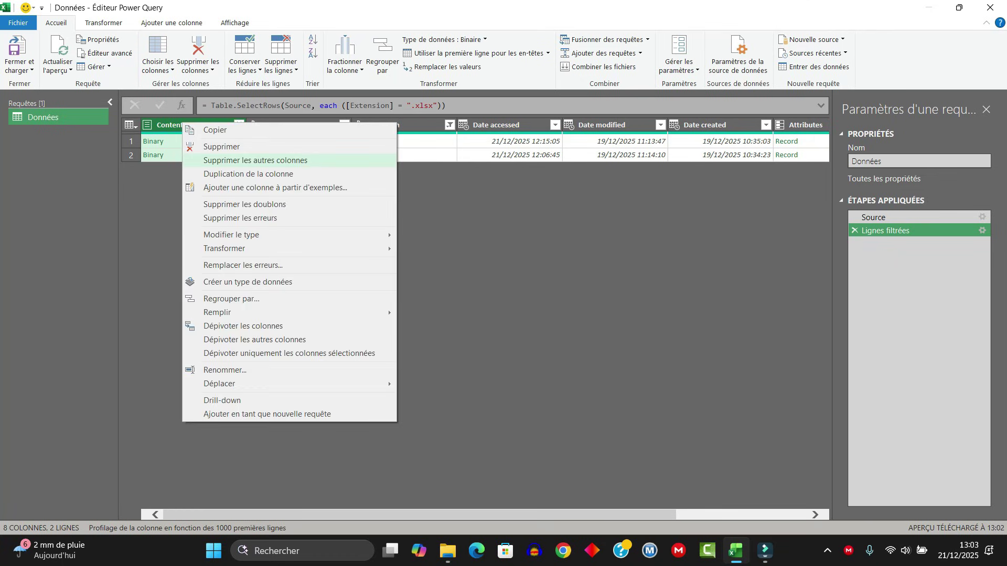
{"action": "left_click", "coordinate": [255, 159]}
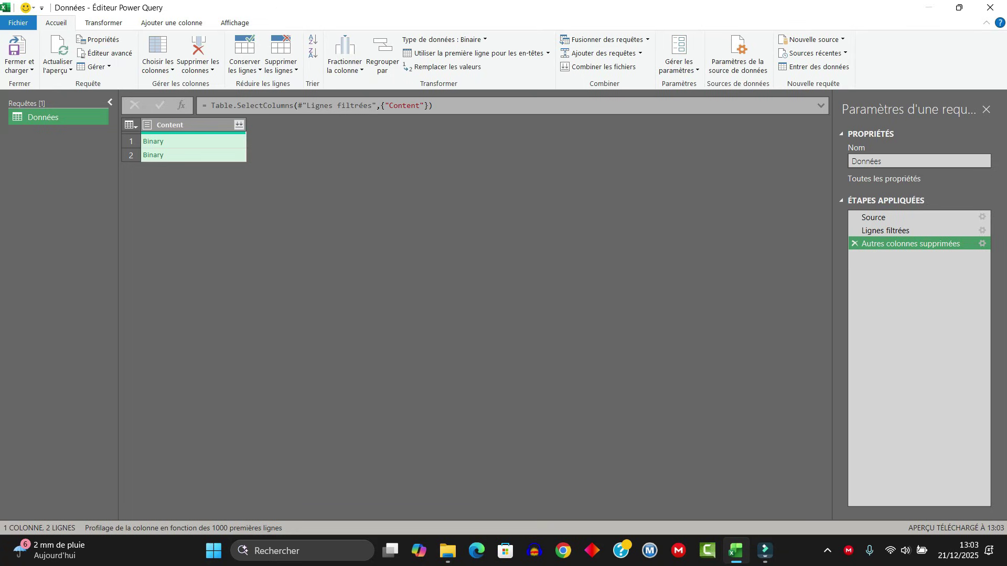
{"action": "left_click", "coordinate": [239, 125]}
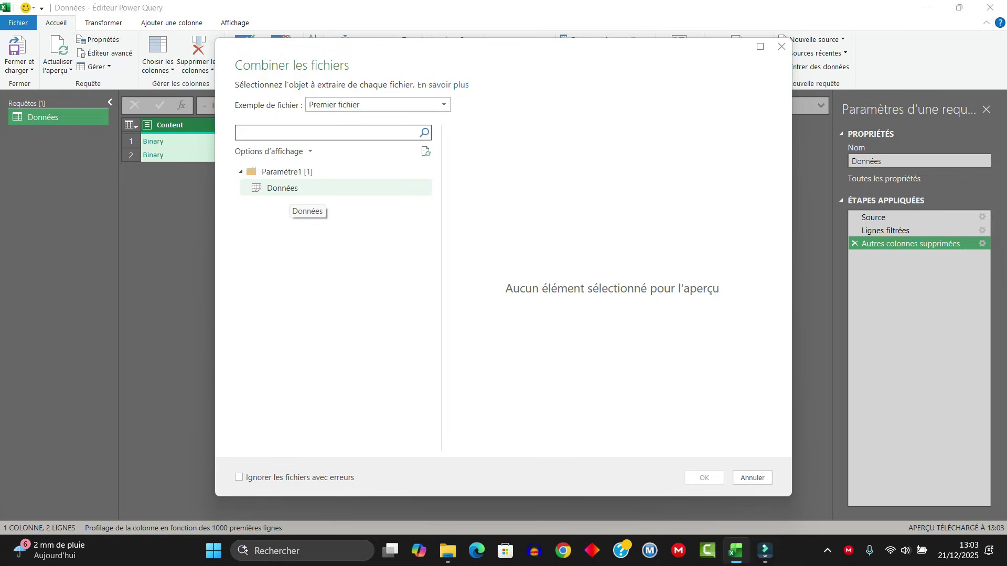
- Use the first file as sample and combine each workbook's Données sheet
{"action": "left_click", "coordinate": [378, 104]}
{"action": "left_click", "coordinate": [341, 115]}
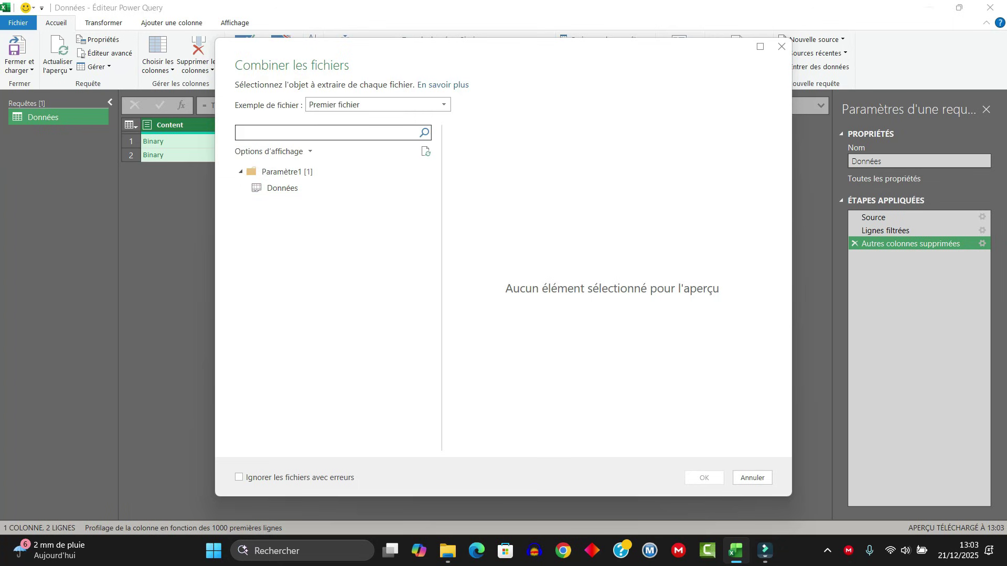
{"action": "left_click", "coordinate": [282, 187]}
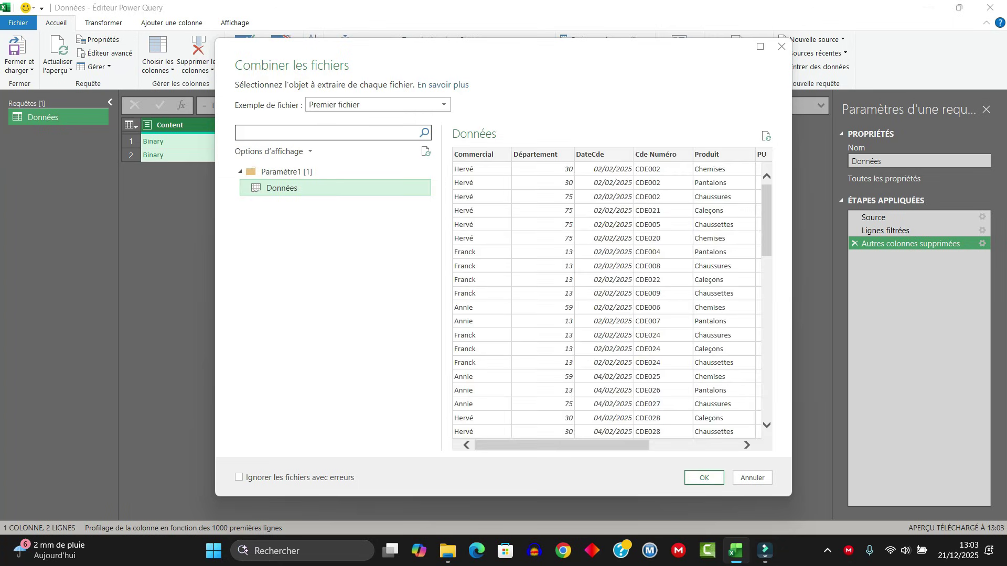
{"action": "left_click", "coordinate": [703, 478]}
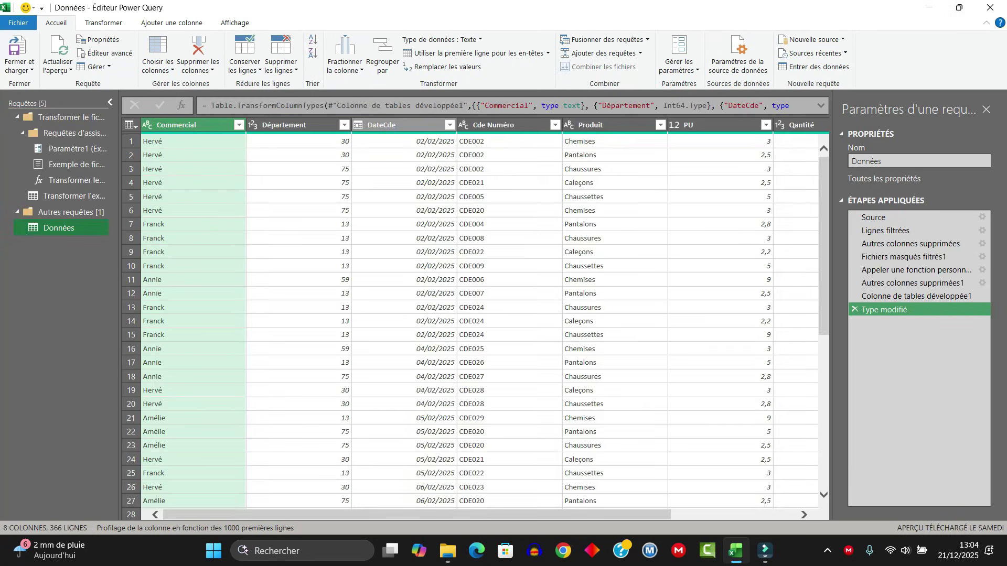
{"action": "left_click", "coordinate": [398, 125]}
{"action": "left_click", "coordinate": [403, 141]}
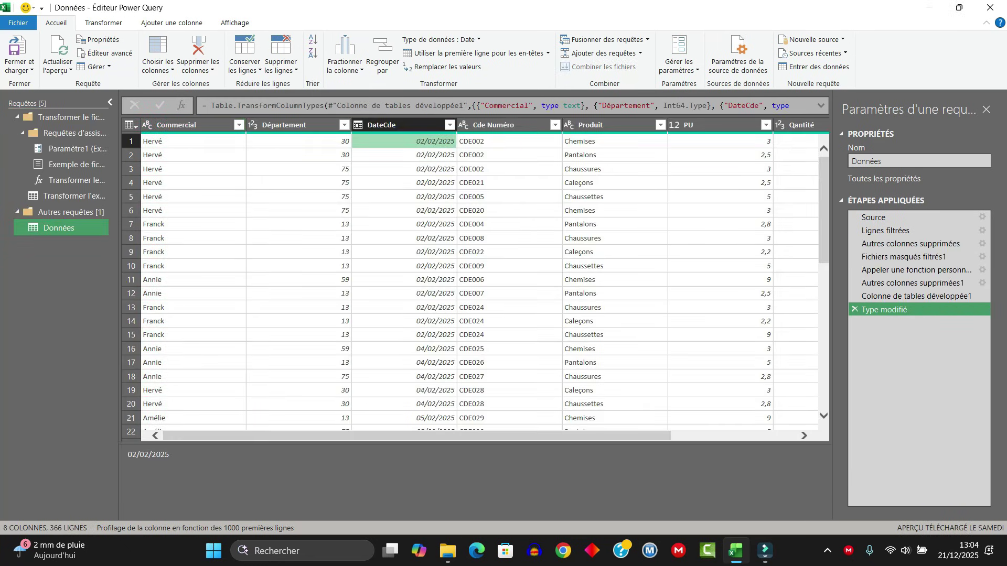
{"action": "scroll", "coordinate": [475, 284], "scroll_direction": "down", "scroll_amount": 4}
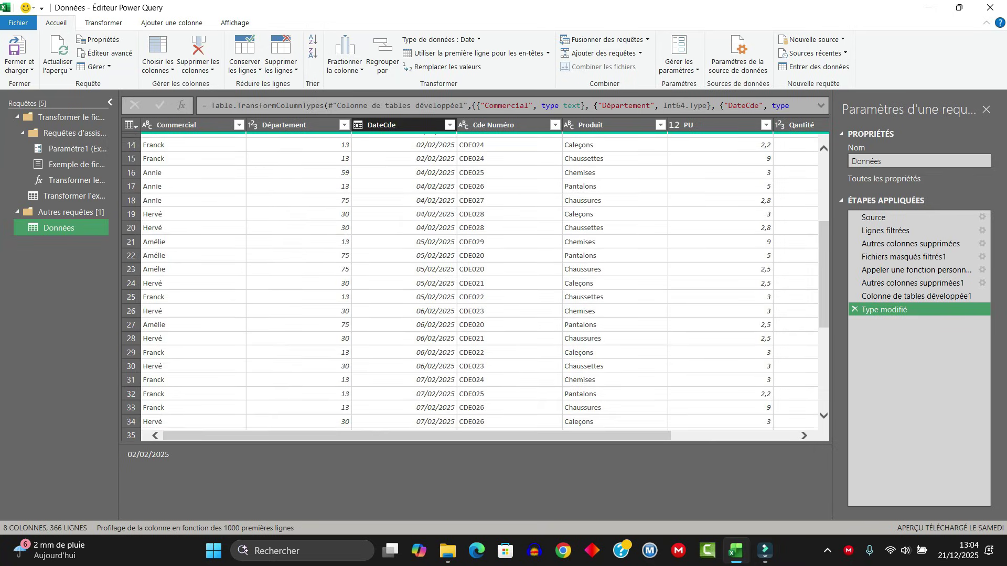
{"action": "scroll", "coordinate": [474, 284], "scroll_direction": "down", "scroll_amount": 4}
{"action": "scroll", "coordinate": [475, 283], "scroll_direction": "down", "scroll_amount": 4}
{"action": "scroll", "coordinate": [475, 283], "scroll_direction": "down", "scroll_amount": 3}
{"action": "scroll", "coordinate": [474, 284], "scroll_direction": "down", "scroll_amount": 7}
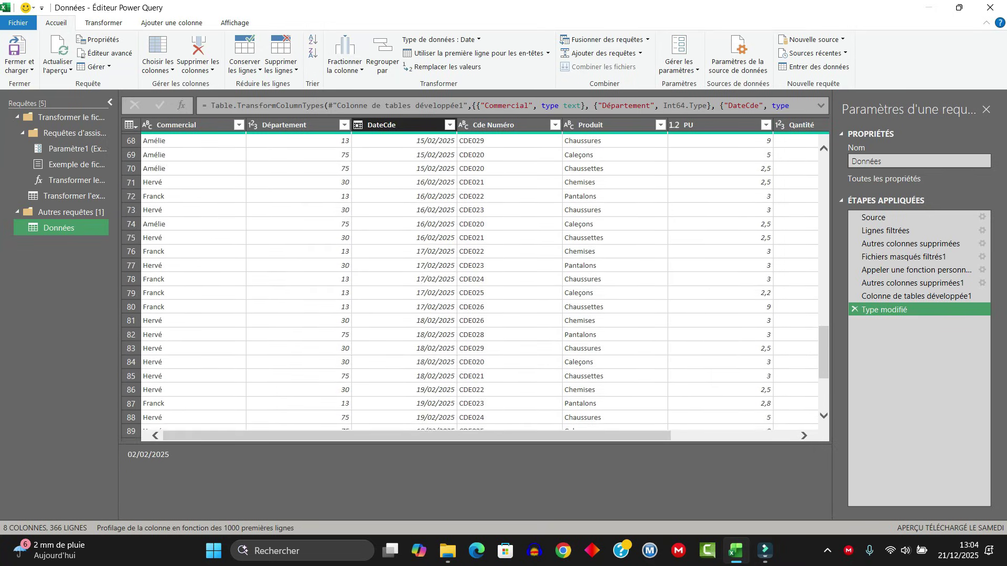
{"action": "scroll", "coordinate": [475, 284], "scroll_direction": "down", "scroll_amount": 7}
{"action": "scroll", "coordinate": [474, 283], "scroll_direction": "down", "scroll_amount": 7}
{"action": "scroll", "coordinate": [475, 283], "scroll_direction": "down", "scroll_amount": 7}
{"action": "scroll", "coordinate": [475, 283], "scroll_direction": "down", "scroll_amount": 6}
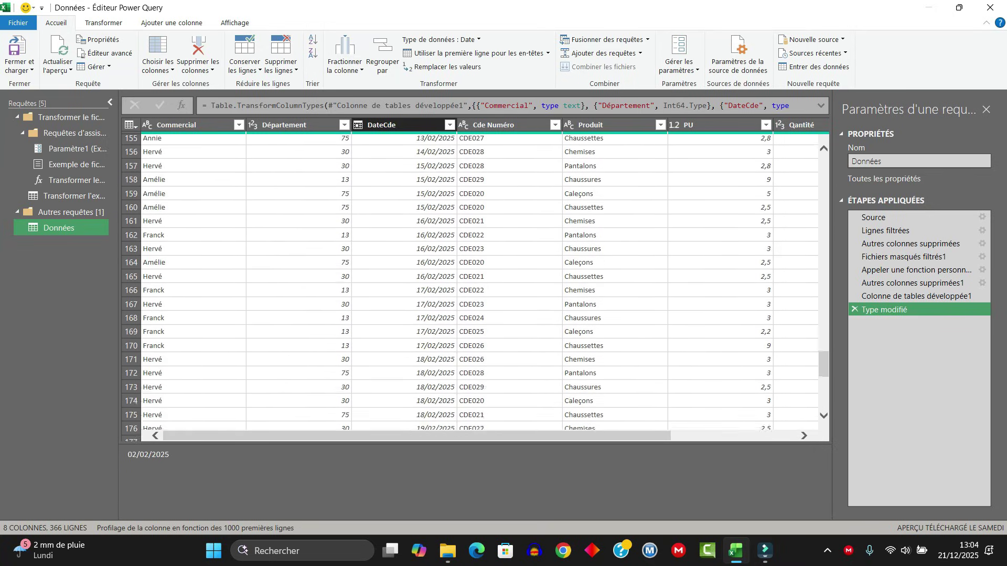
{"action": "scroll", "coordinate": [475, 284], "scroll_direction": "down", "scroll_amount": 6}
{"action": "scroll", "coordinate": [474, 283], "scroll_direction": "down", "scroll_amount": 5}
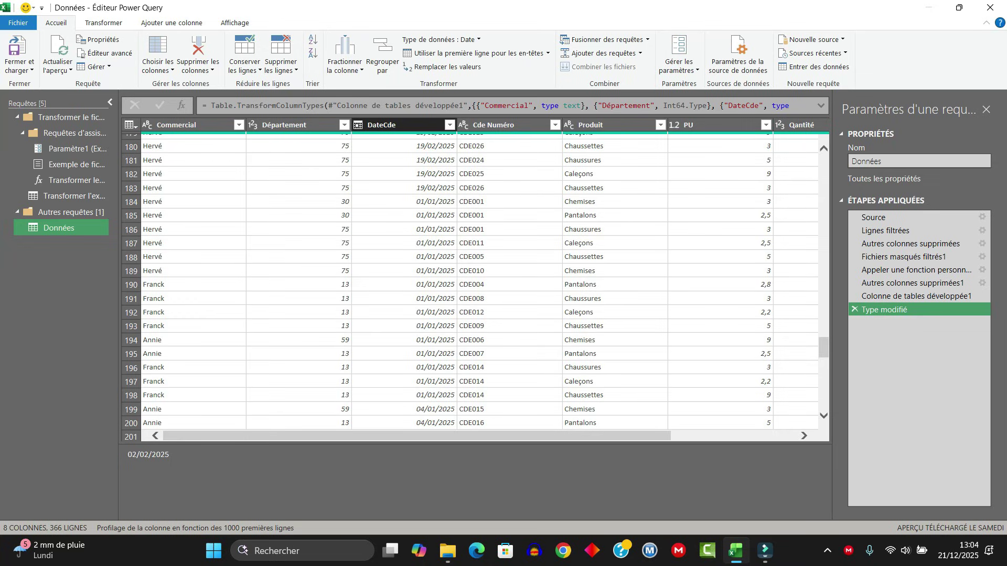
{"action": "scroll", "coordinate": [474, 283], "scroll_direction": "right", "scroll_amount": 2}
{"action": "scroll", "coordinate": [474, 283], "scroll_direction": "right", "scroll_amount": 2}
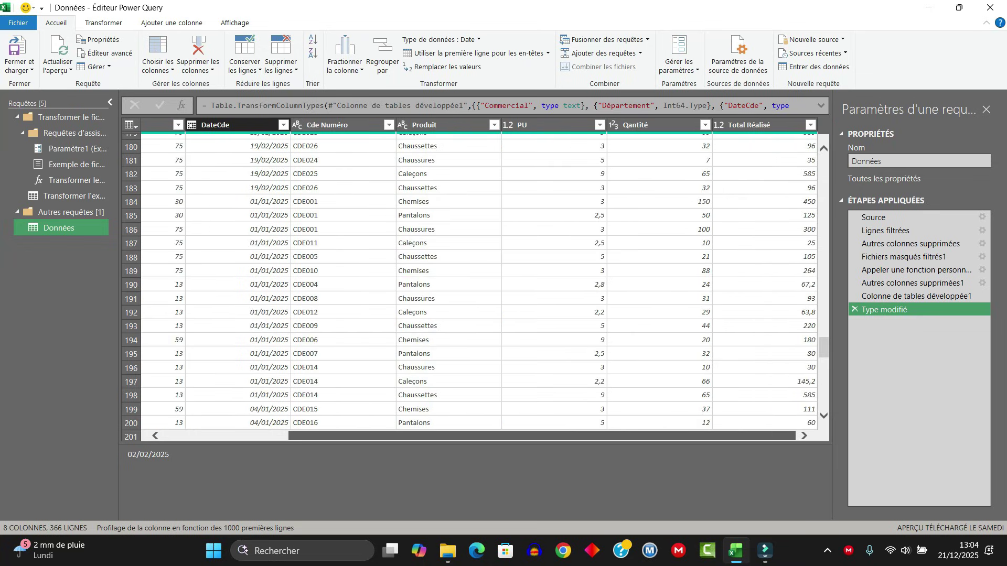
{"action": "scroll", "coordinate": [474, 284], "scroll_direction": "left", "scroll_amount": 3}
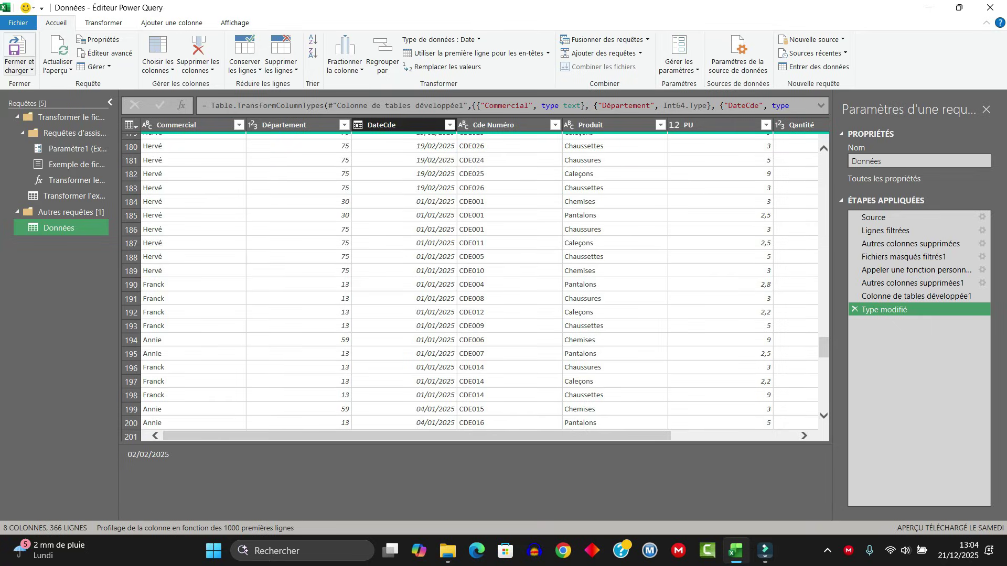
{"action": "left_click", "coordinate": [19, 70]}
- Close and load the combined query, keeping its name Données unchanged
{"action": "left_click", "coordinate": [37, 96]}
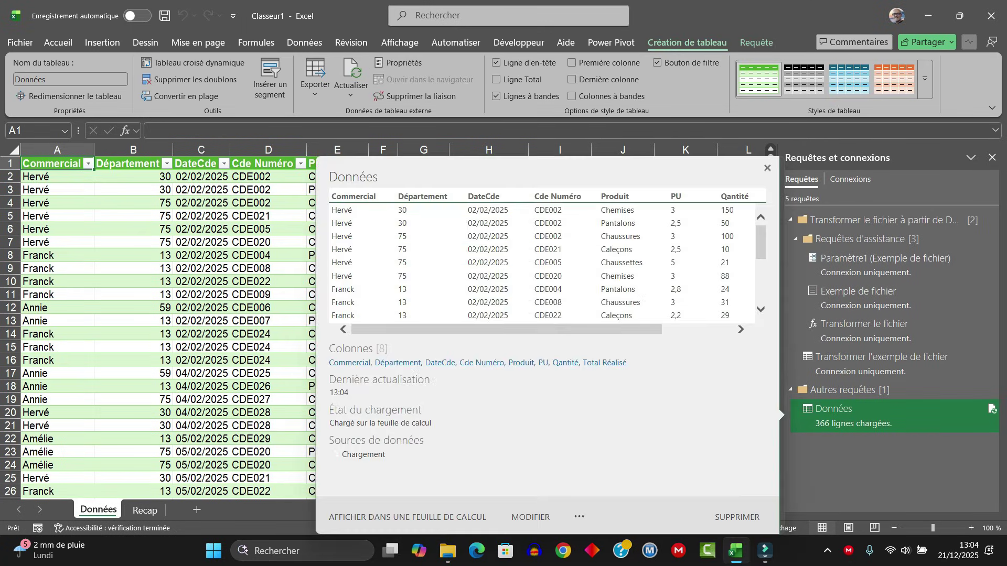
{"action": "left_click", "coordinate": [530, 517]}
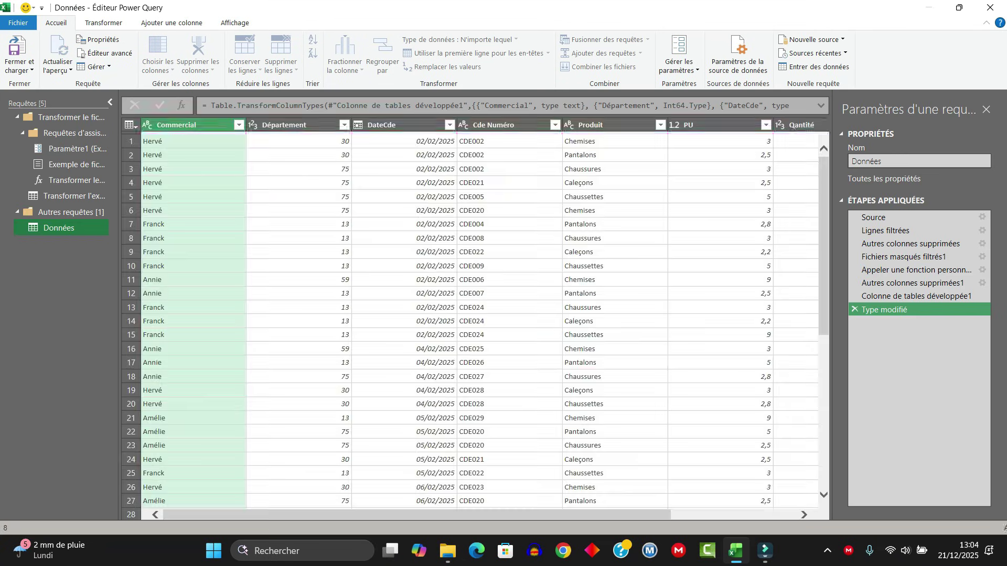
{"action": "left_click", "coordinate": [881, 161]}
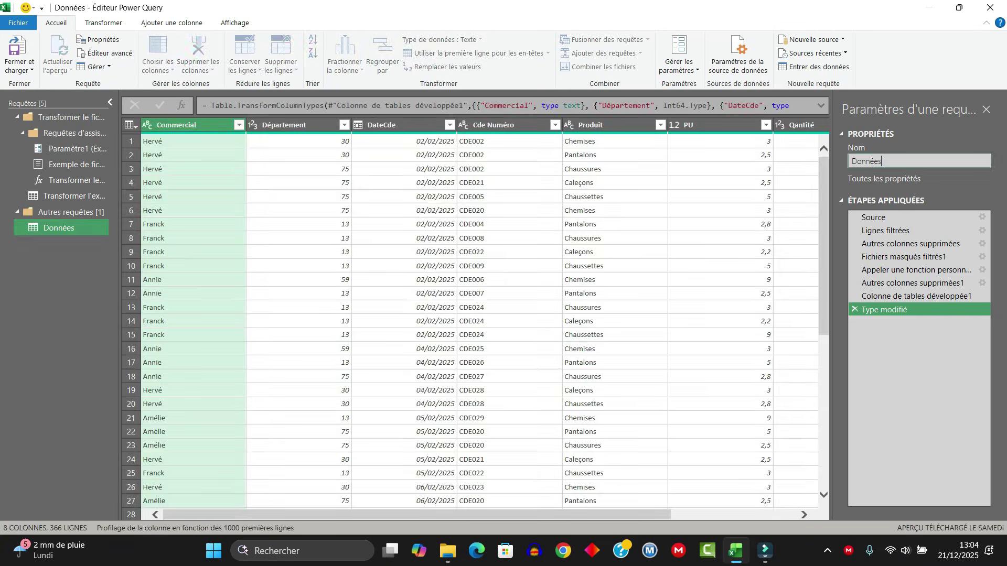
{"action": "key", "text": "ctrl+a"}
{"action": "left_click", "coordinate": [881, 161]}
{"action": "left_click", "coordinate": [989, 7]}
- Check the loaded 366-row table on the Données sheet against the empty Recap sheet
{"action": "left_click", "coordinate": [268, 242]}
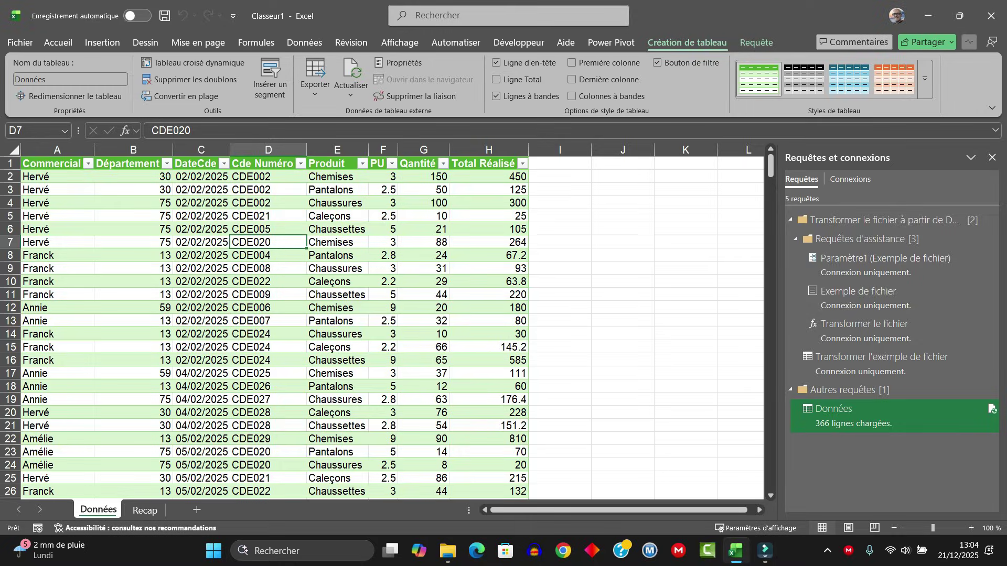
{"action": "left_click", "coordinate": [144, 510]}
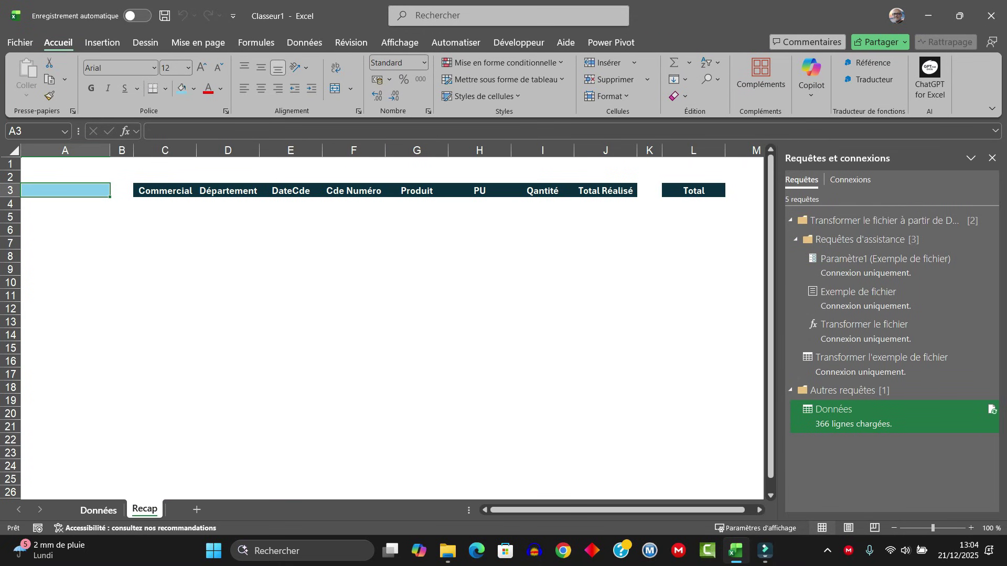
{"action": "key", "text": "ctrl+Page_Up"}
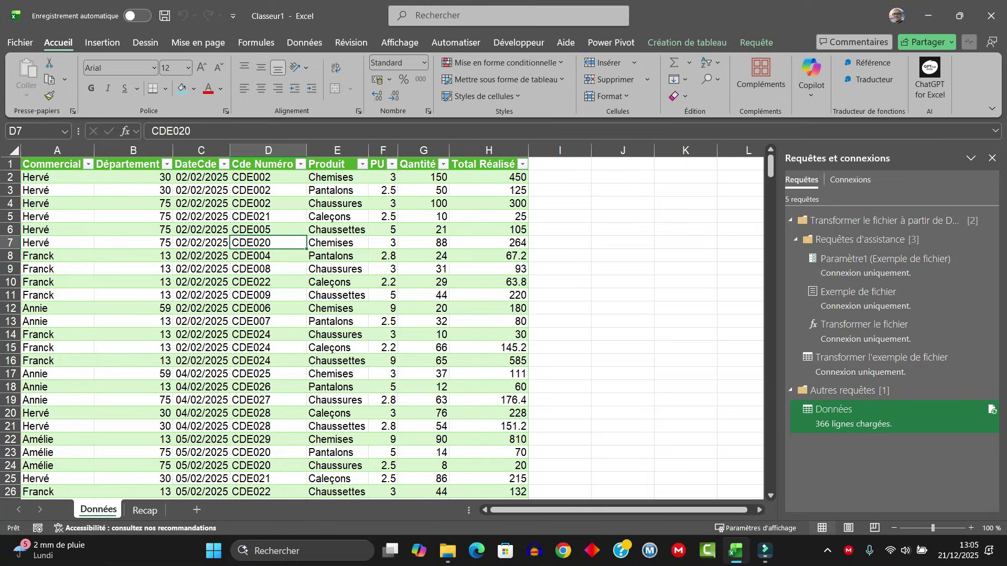
{"action": "key", "text": "ctrl+Page_Down"}
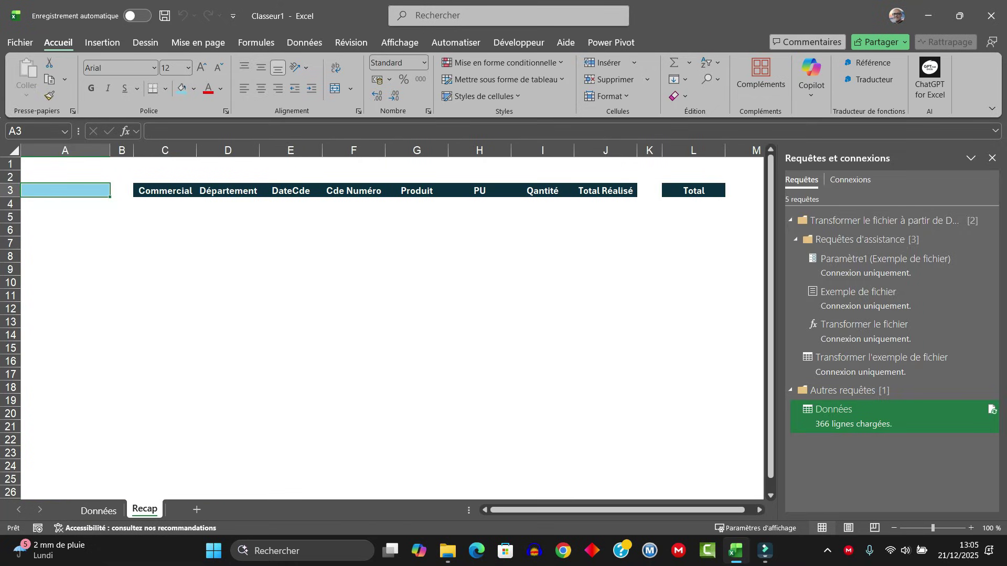
{"action": "left_click", "coordinate": [304, 43]}
{"action": "left_click", "coordinate": [398, 62]}
{"action": "left_click", "coordinate": [165, 269]}
{"action": "key", "text": "ctrl+Page_Up"}
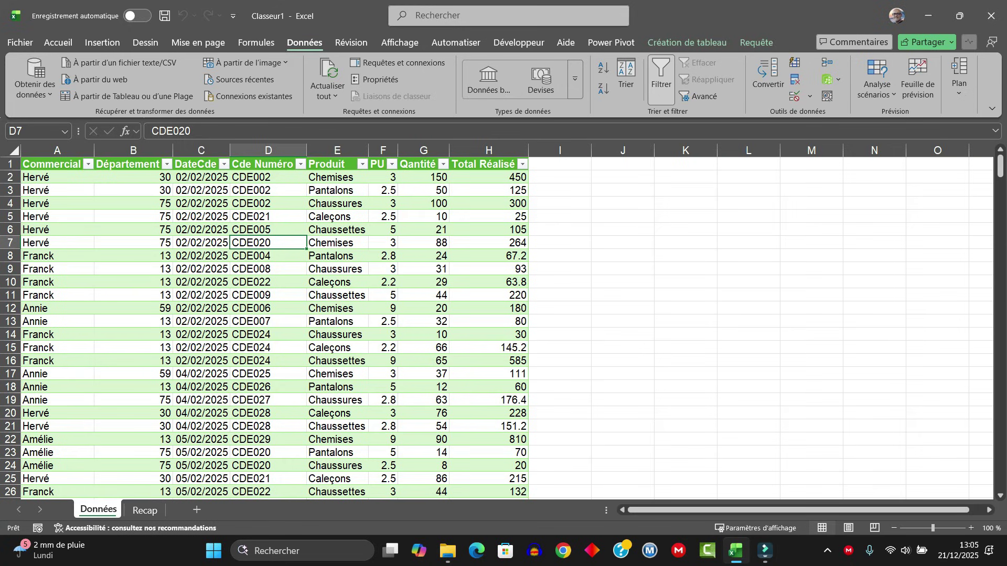
- Reopen the Données query in Power Query and choose Ajouter des requêtes comme étant nouvelles
{"action": "left_click", "coordinate": [133, 348]}
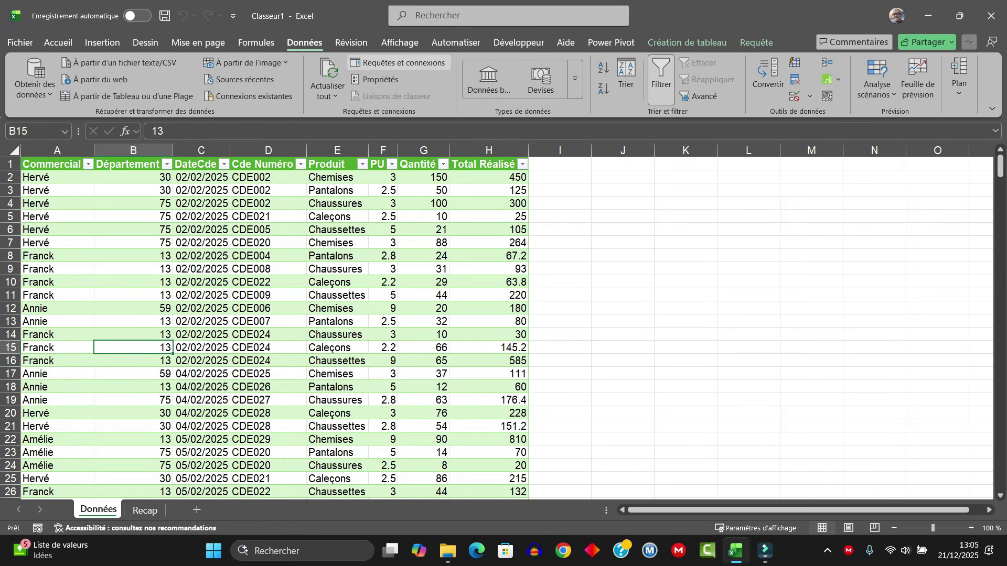
{"action": "left_click", "coordinate": [398, 63]}
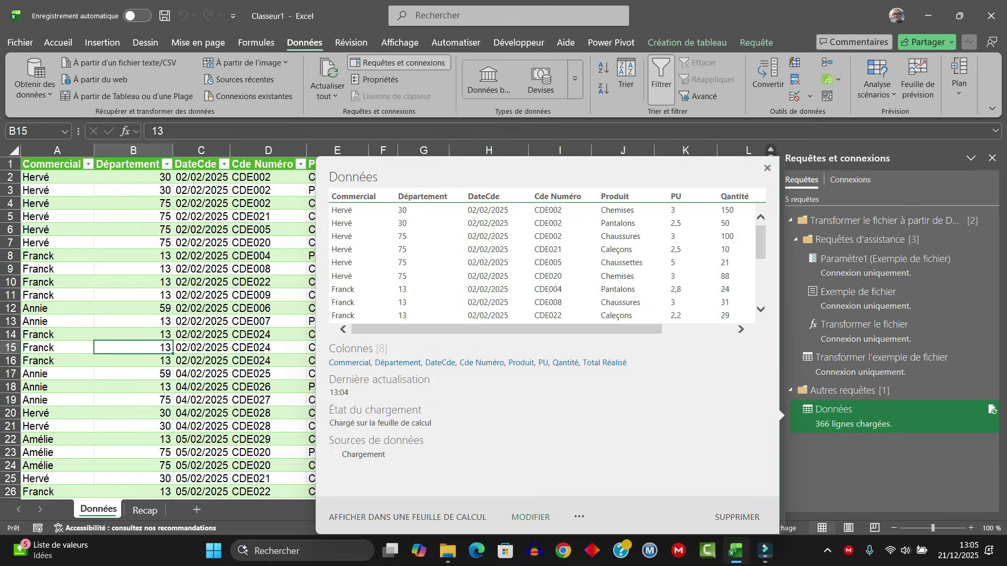
{"action": "left_click", "coordinate": [530, 517]}
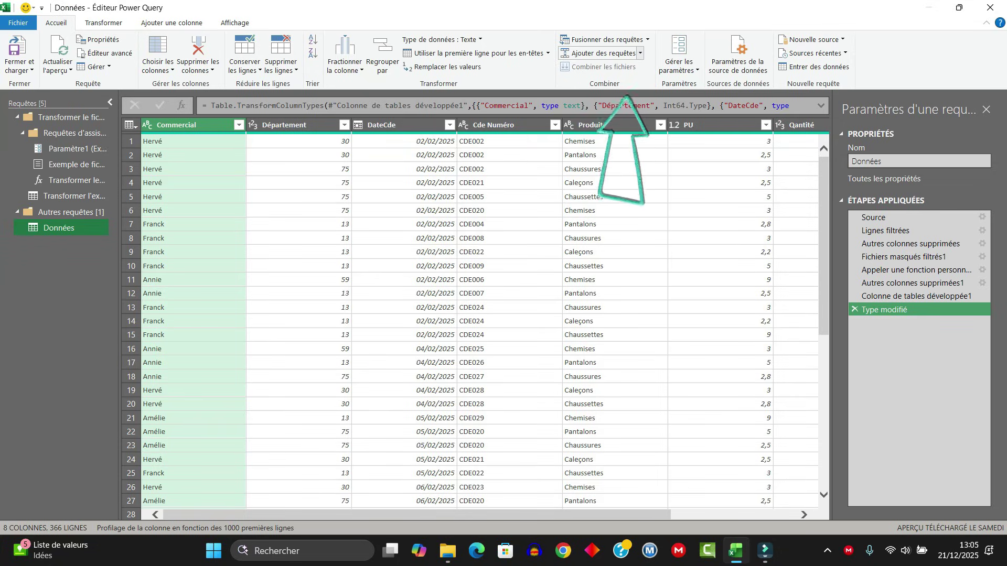
{"action": "left_click", "coordinate": [641, 53]}
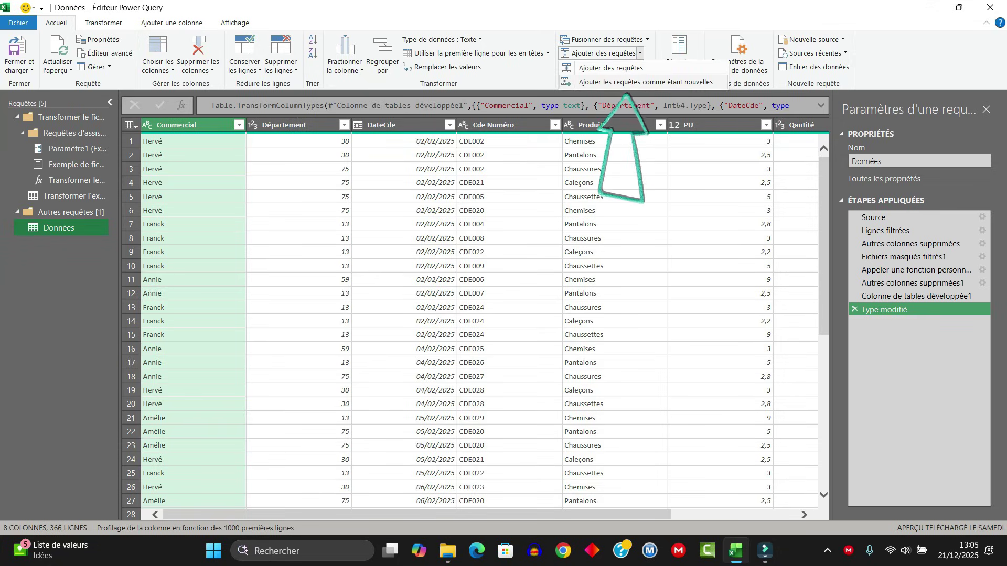
{"action": "left_click", "coordinate": [645, 82]}
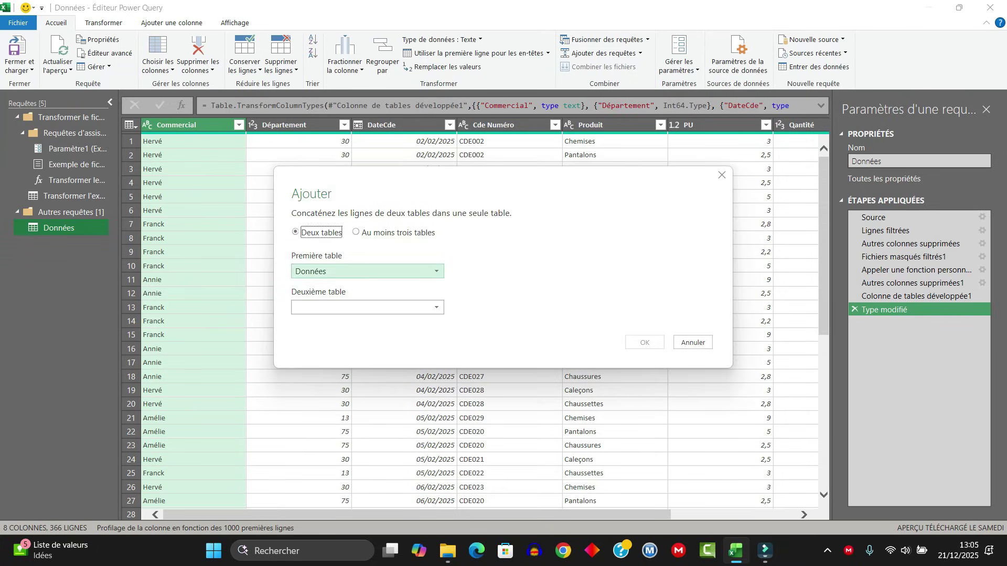
- Append Données to itself as a new 732-row query
{"action": "left_click", "coordinate": [367, 307]}
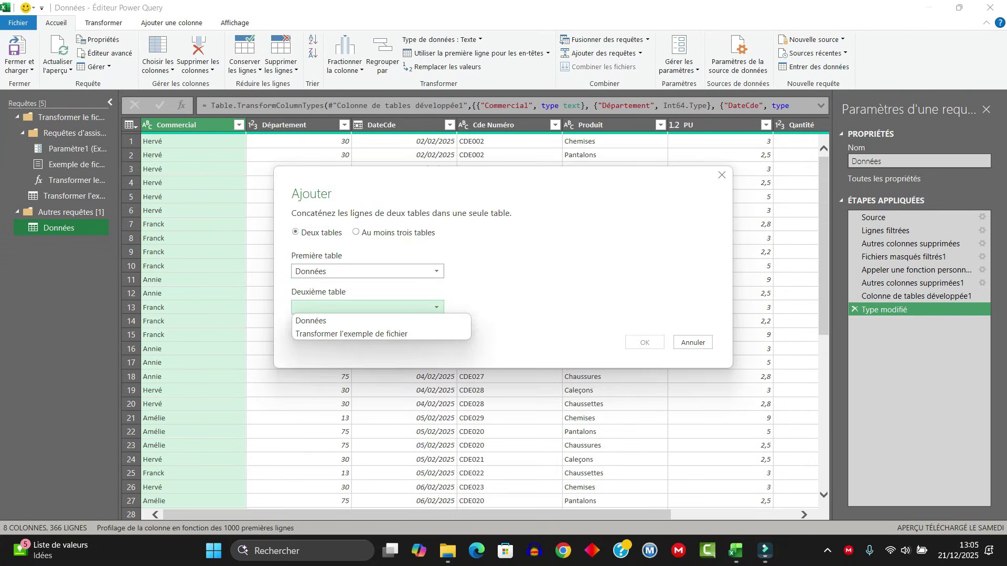
{"action": "left_click", "coordinate": [315, 321]}
{"action": "left_click", "coordinate": [645, 342]}
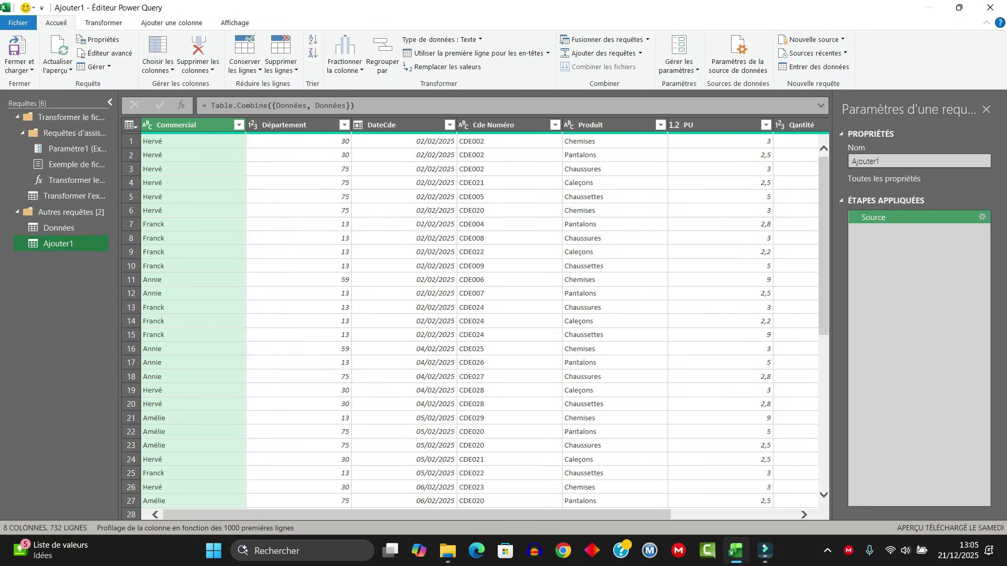
- Rename the new query from Ajouter1 to ListeDeroulante
{"action": "left_click", "coordinate": [879, 161]}
{"action": "key", "text": "ctrl+a"}
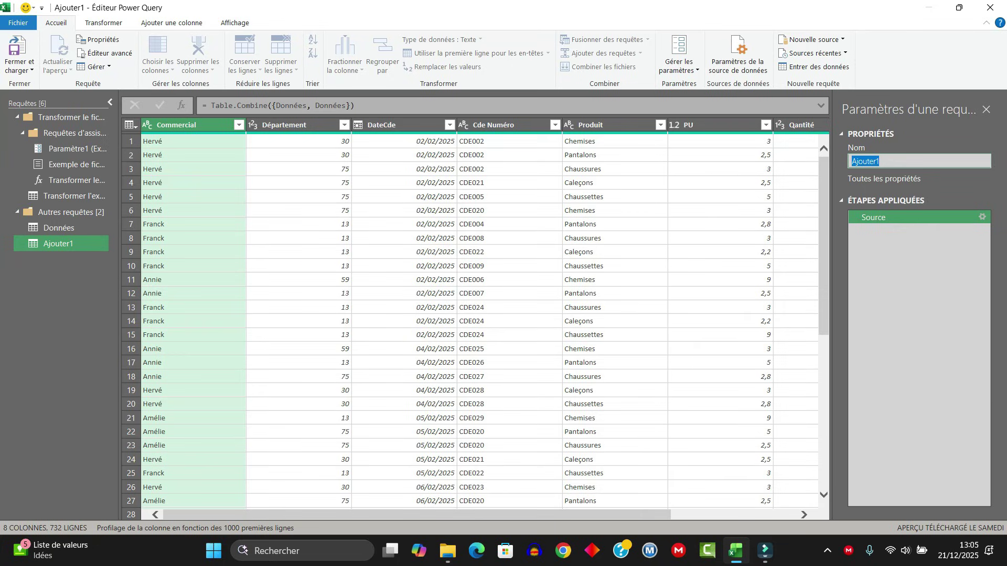
{"action": "type", "text": "ListeD"}
{"action": "type", "text": "eroulante"}
{"action": "key", "text": "Return"}
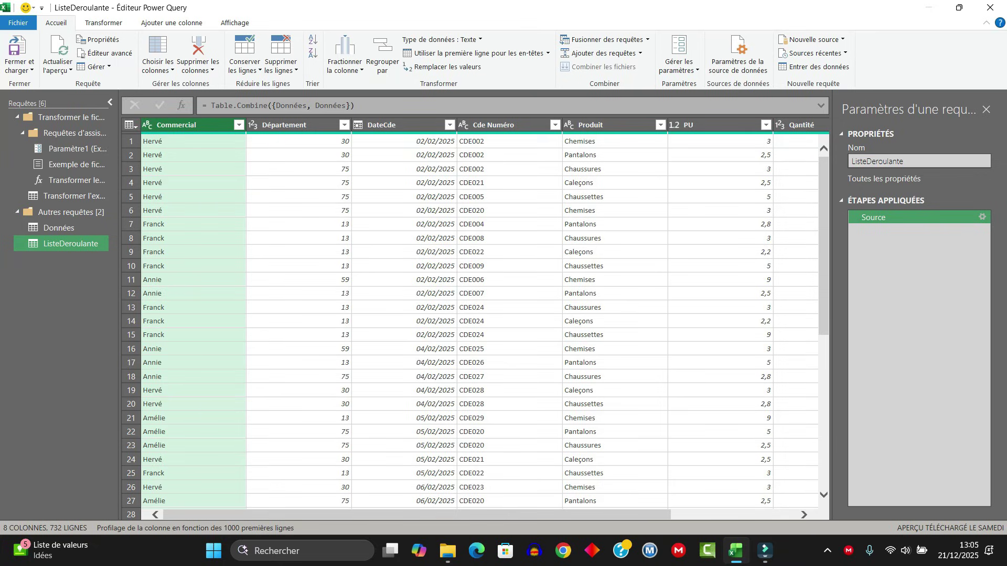
- Keep only the Commercial column and remove duplicate salesperson names
{"action": "right_click", "coordinate": [199, 124]}
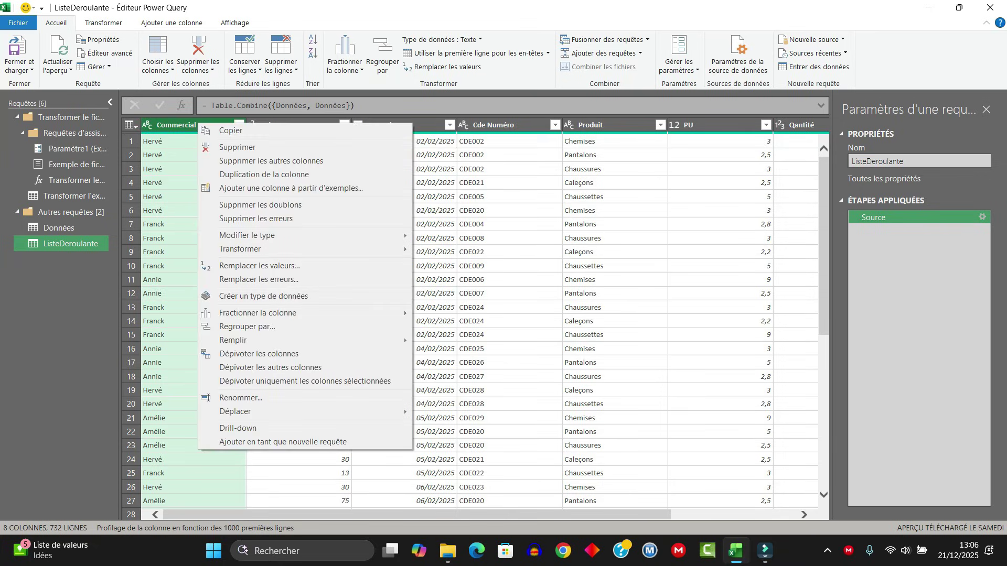
{"action": "left_click", "coordinate": [271, 161]}
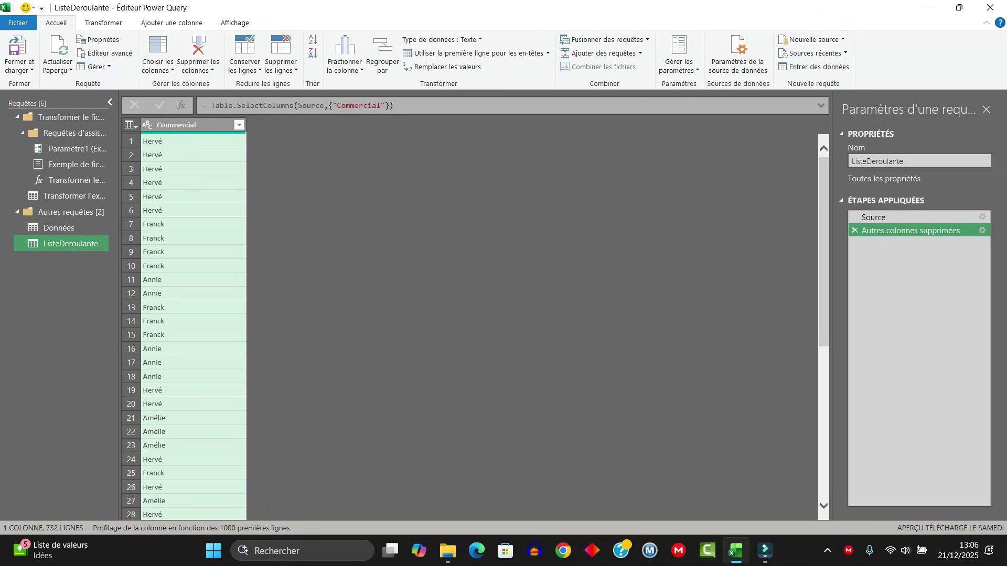
{"action": "right_click", "coordinate": [190, 125]}
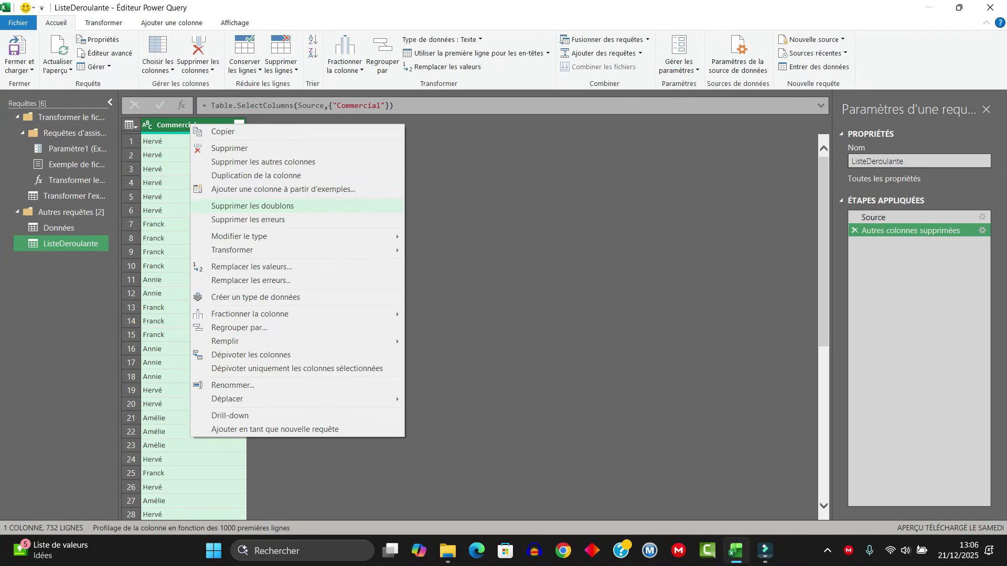
{"action": "left_click", "coordinate": [252, 206]}
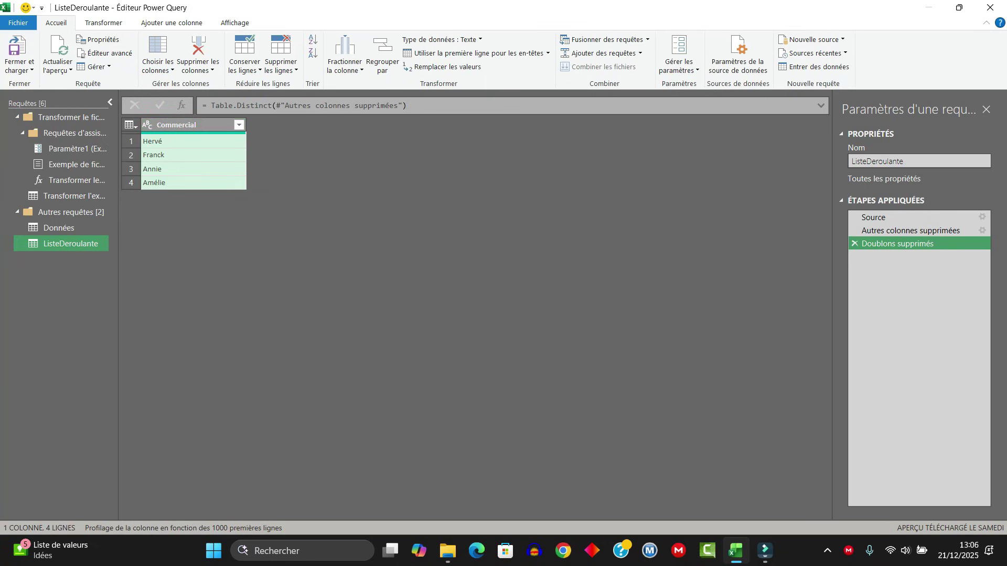
- Sort the names in ascending order and load the query onto its own sheet
{"action": "left_click", "coordinate": [239, 125]}
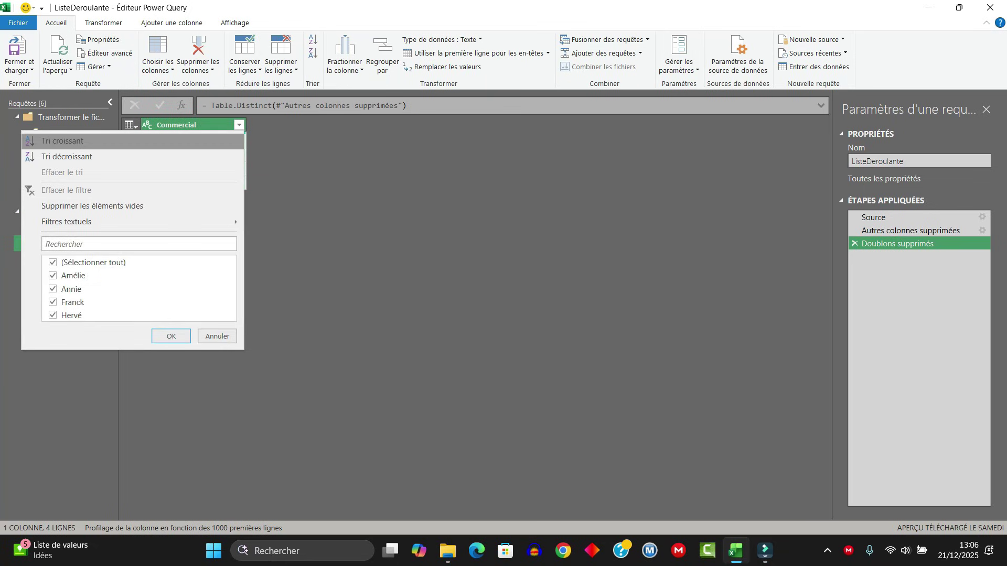
{"action": "left_click", "coordinate": [63, 140]}
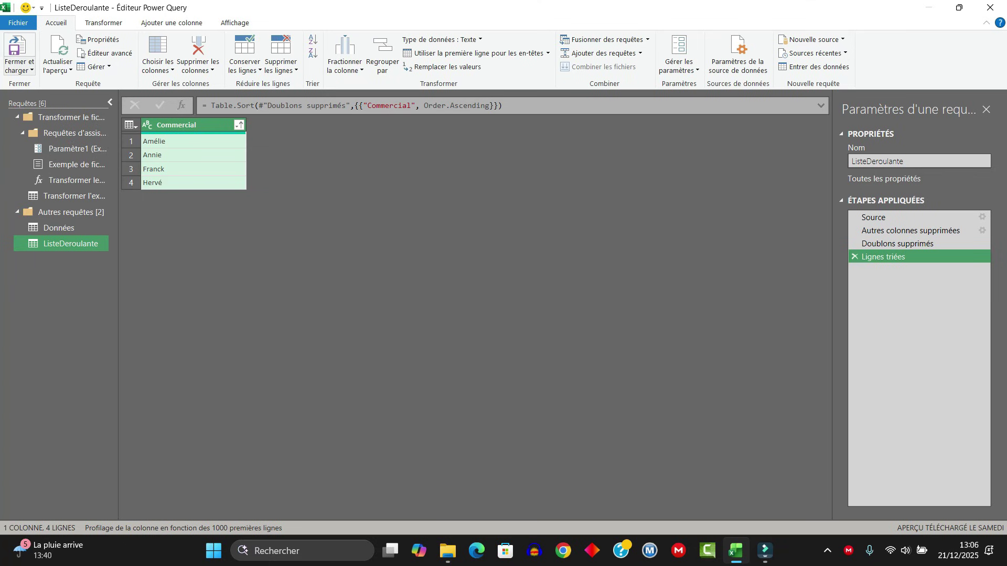
{"action": "left_click", "coordinate": [19, 68]}
{"action": "left_click", "coordinate": [52, 83]}
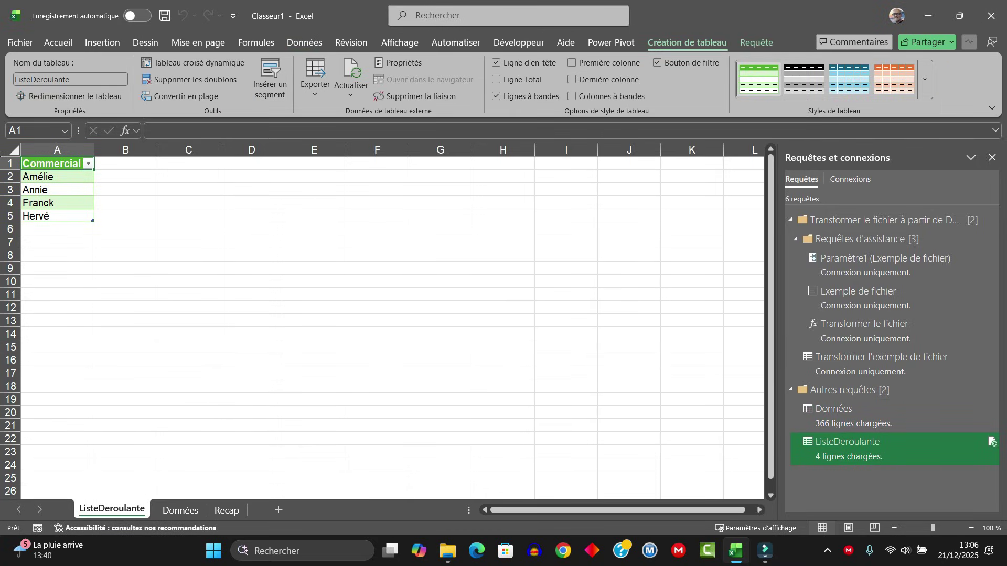
- Select Recap cell A3 and close the Queries and Connections pane
{"action": "left_click", "coordinate": [52, 177]}
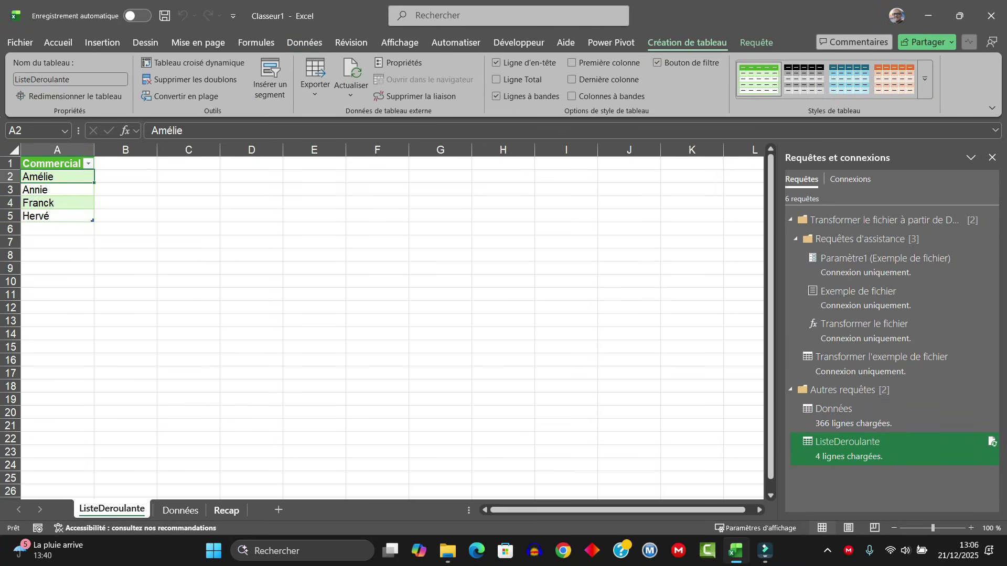
{"action": "left_click", "coordinate": [226, 510]}
{"action": "left_click", "coordinate": [65, 191]}
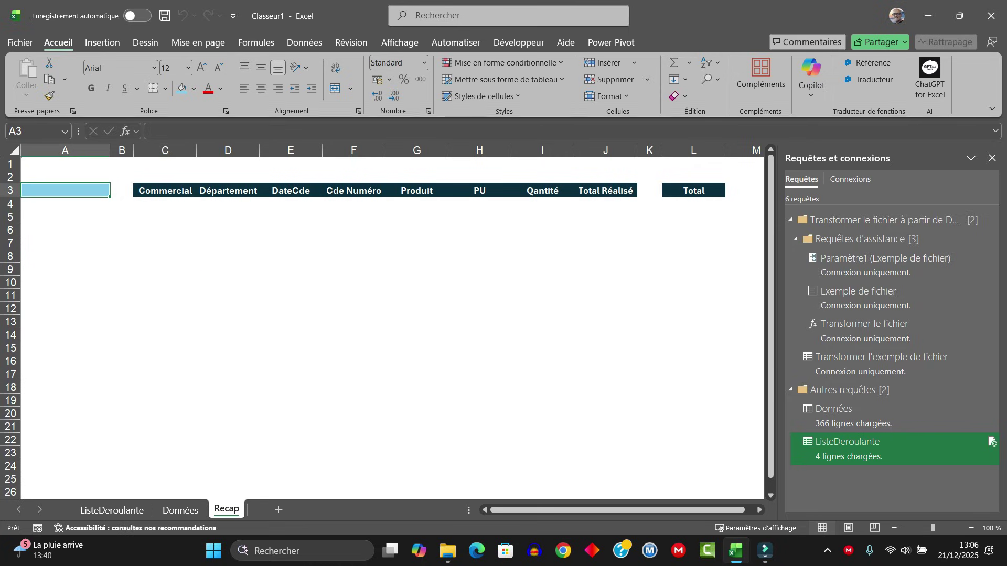
{"action": "left_click", "coordinate": [304, 41]}
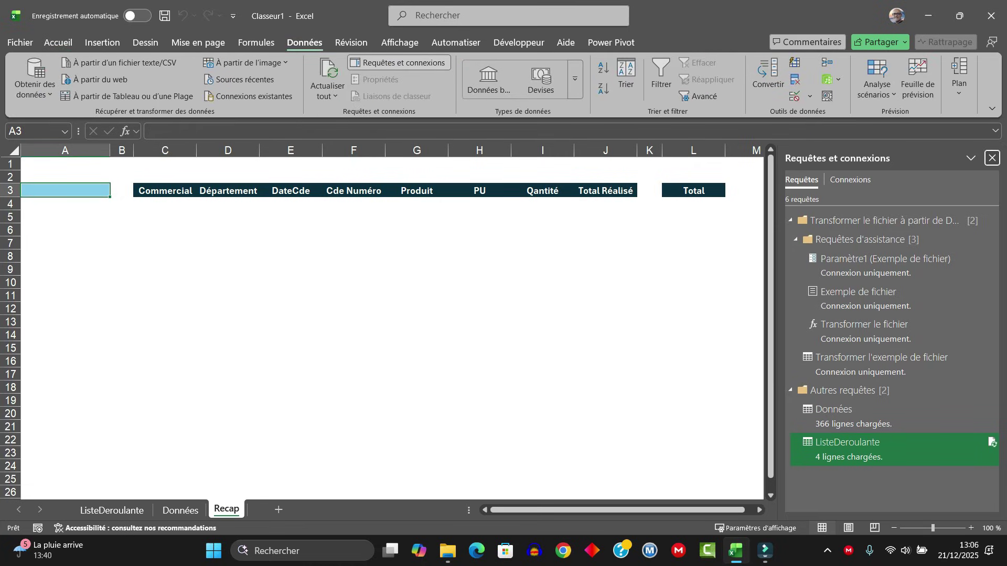
{"action": "left_click", "coordinate": [992, 158]}
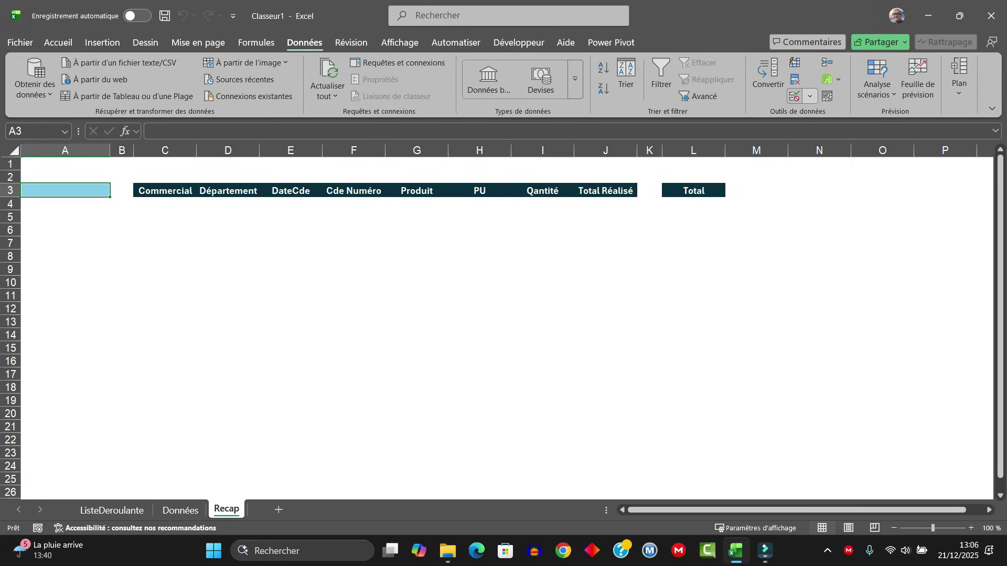
- Add list validation to A3 with source ='ListeDeroulante'!$A$2:$A$5
{"action": "left_click", "coordinate": [809, 96]}
{"action": "left_click", "coordinate": [828, 114]}
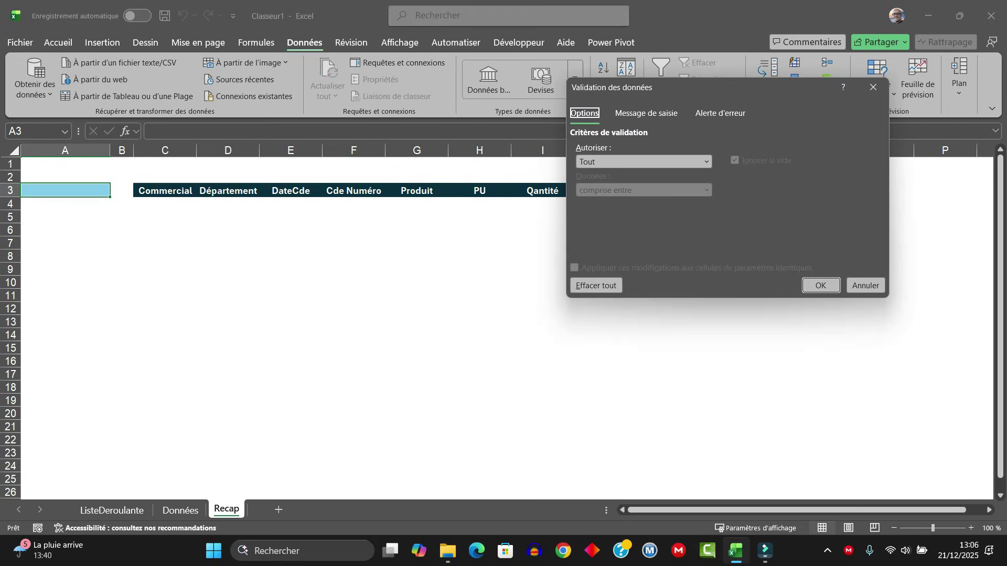
{"action": "left_click", "coordinate": [707, 161]}
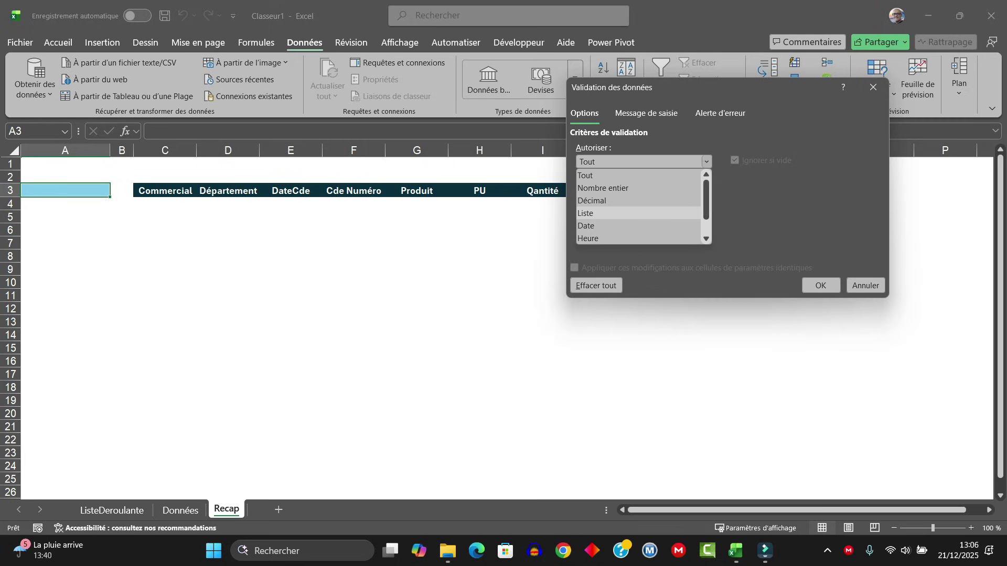
{"action": "left_click", "coordinate": [585, 212]}
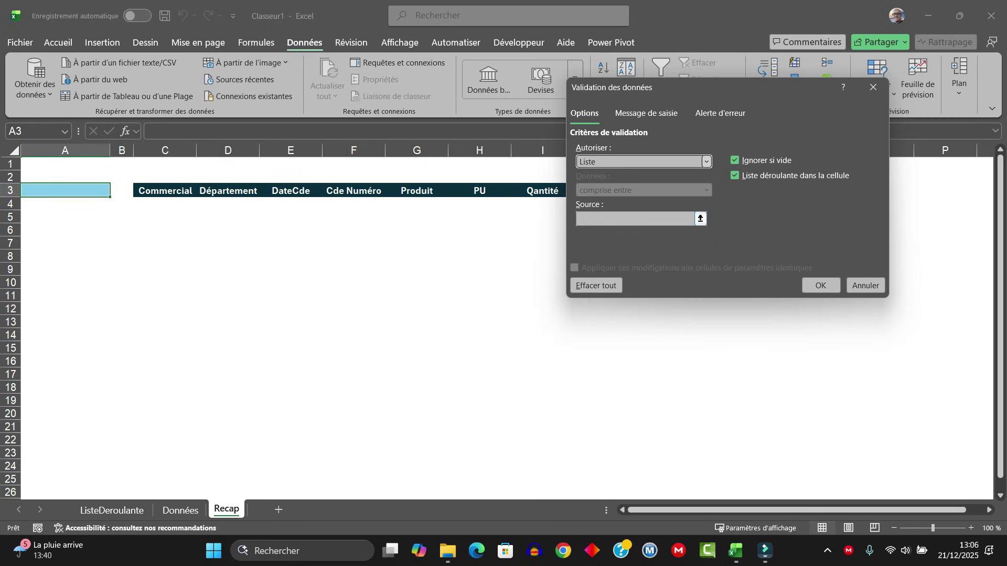
{"action": "left_click", "coordinate": [635, 219]}
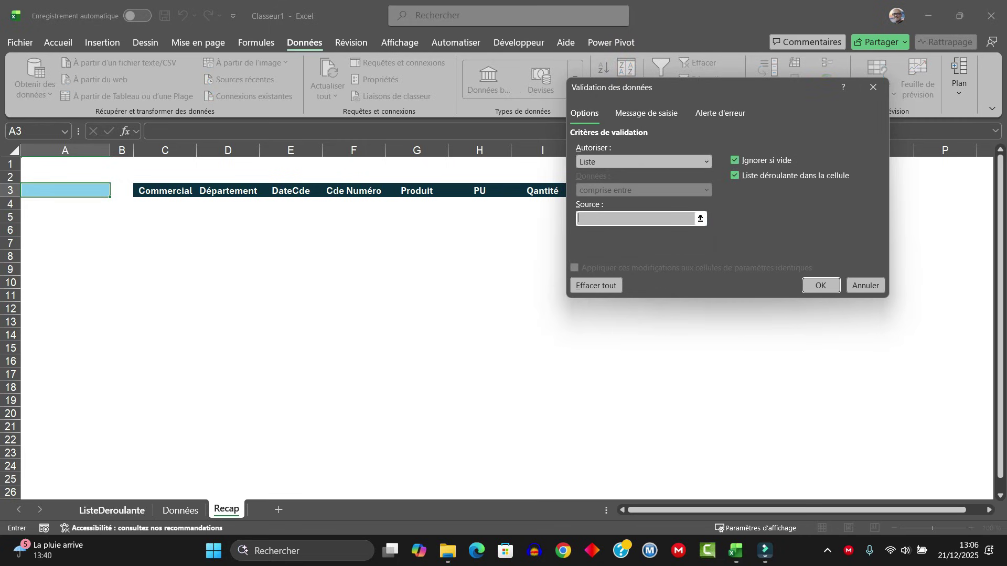
{"action": "left_click", "coordinate": [111, 509]}
{"action": "left_click_drag", "start_coordinate": [47, 177], "coordinate": [58, 216]}
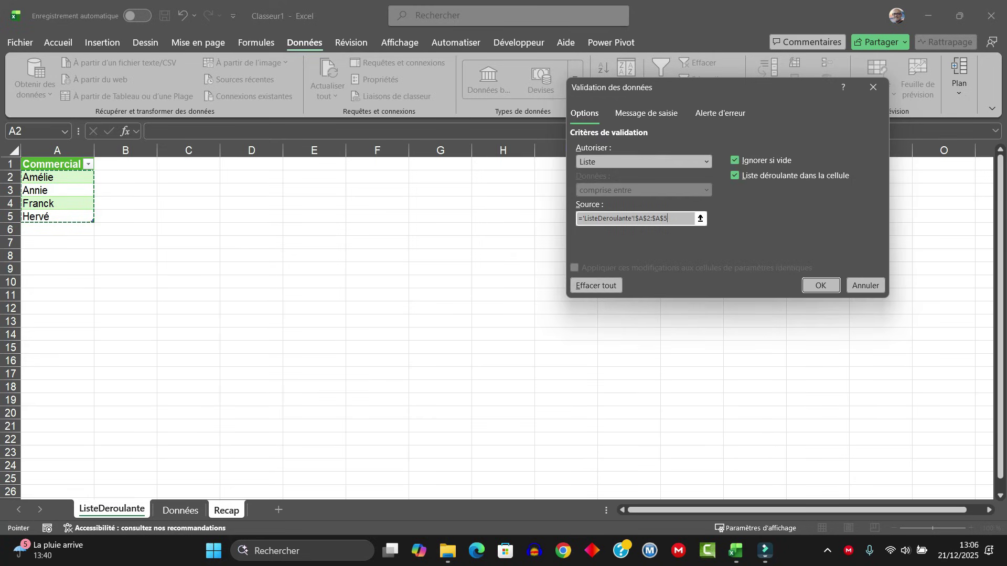
{"action": "left_click", "coordinate": [820, 286]}
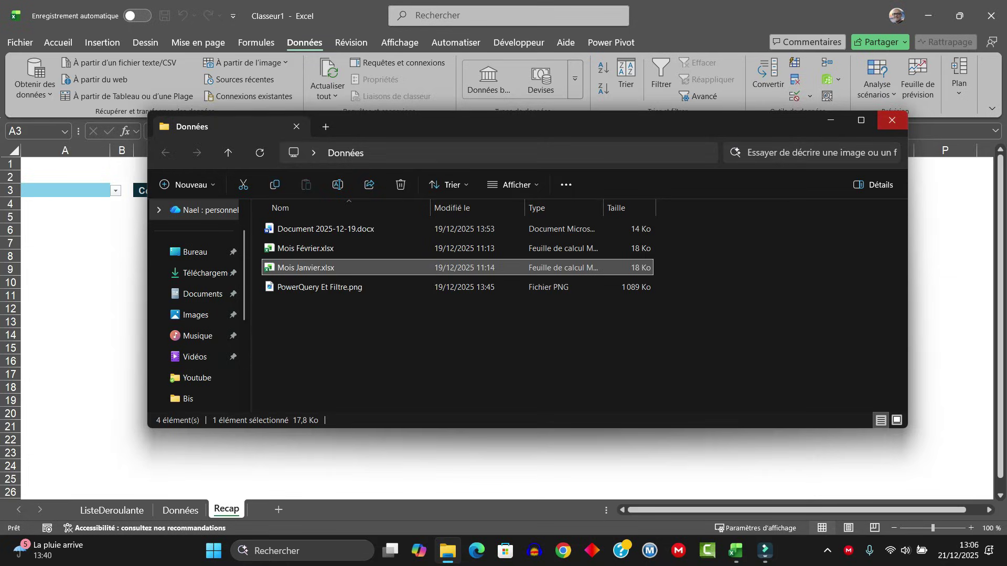
- Choose Amélie from the new A3 salesperson dropdown
{"action": "left_click", "coordinate": [892, 120]}
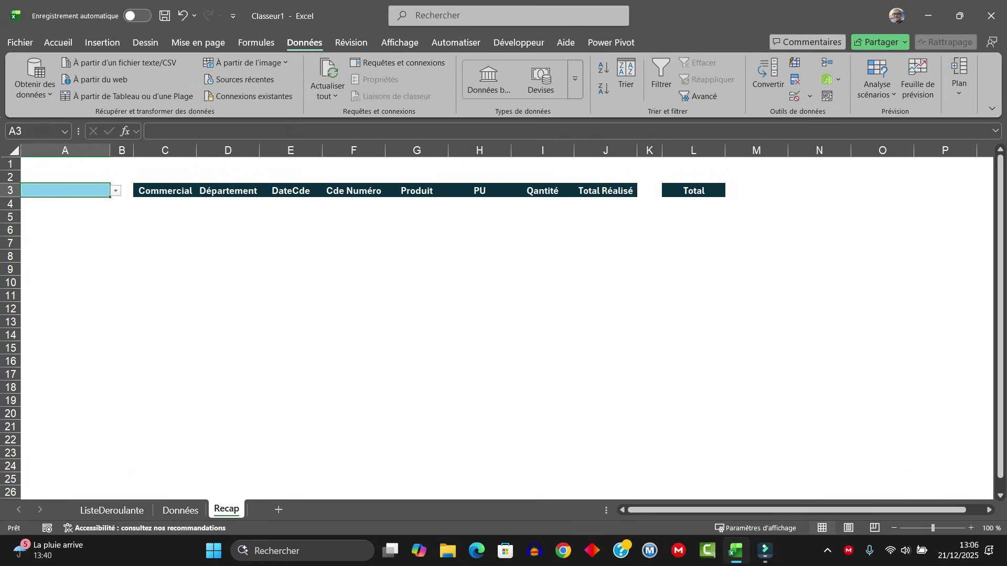
{"action": "key", "text": "alt+Down"}
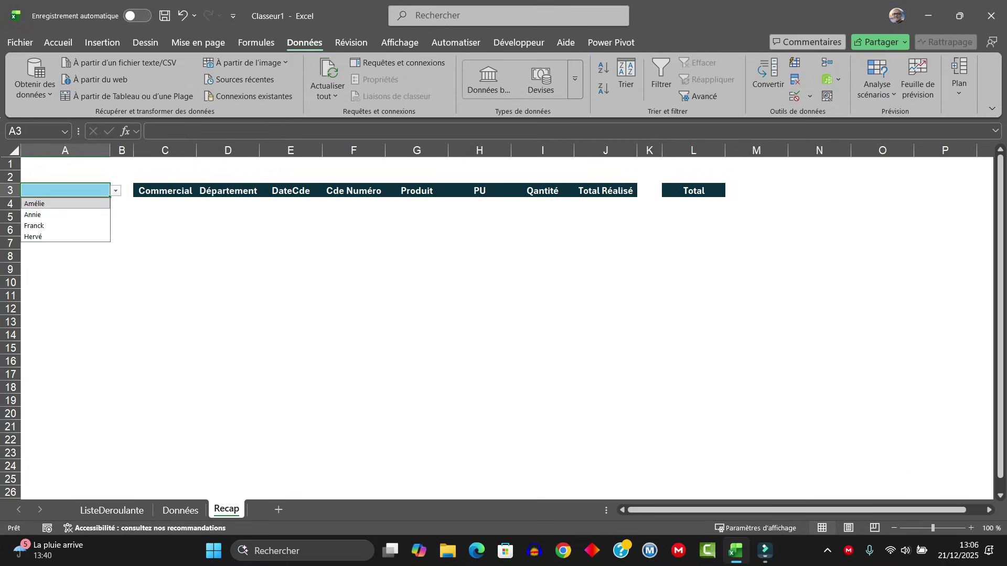
{"action": "left_click", "coordinate": [165, 203]}
{"action": "left_click", "coordinate": [65, 190]}
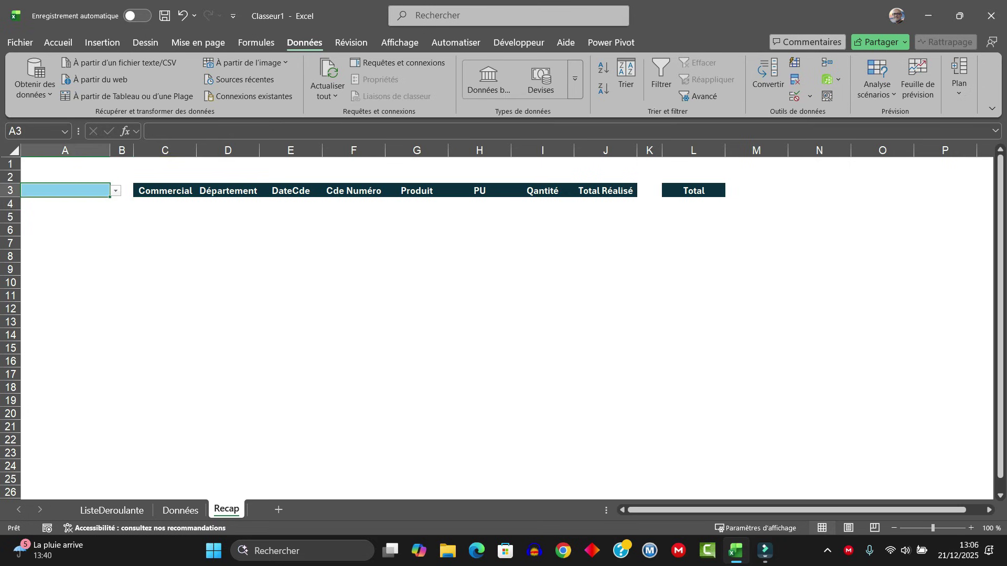
{"action": "key", "text": "alt+Down"}
{"action": "key", "text": "Down"}
{"action": "key", "text": "Return"}
{"action": "left_click", "coordinate": [164, 203]}
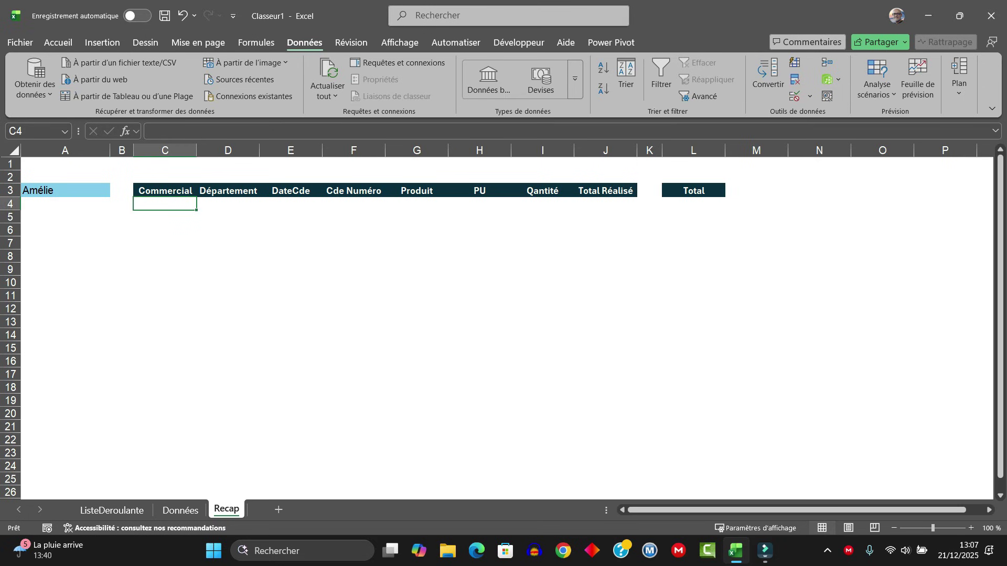
- Start the C4 formula =FILTRE(Données!A2:H367; covering the whole data range
{"action": "left_click", "coordinate": [180, 509]}
{"action": "left_click", "coordinate": [226, 510]}
{"action": "type", "text": "=Filr"}
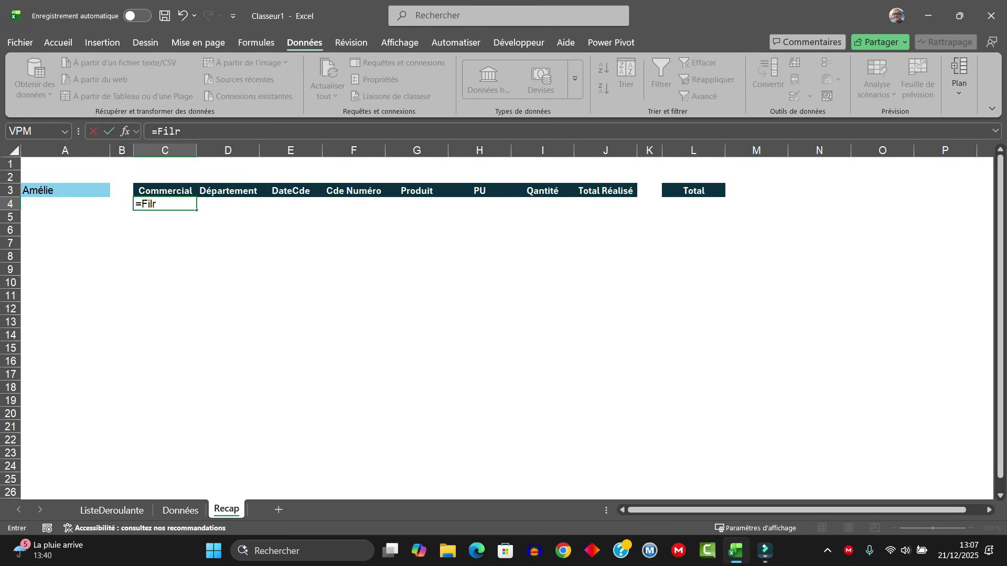
{"action": "key", "text": "BackSpace"}
{"action": "type", "text": "tre("}
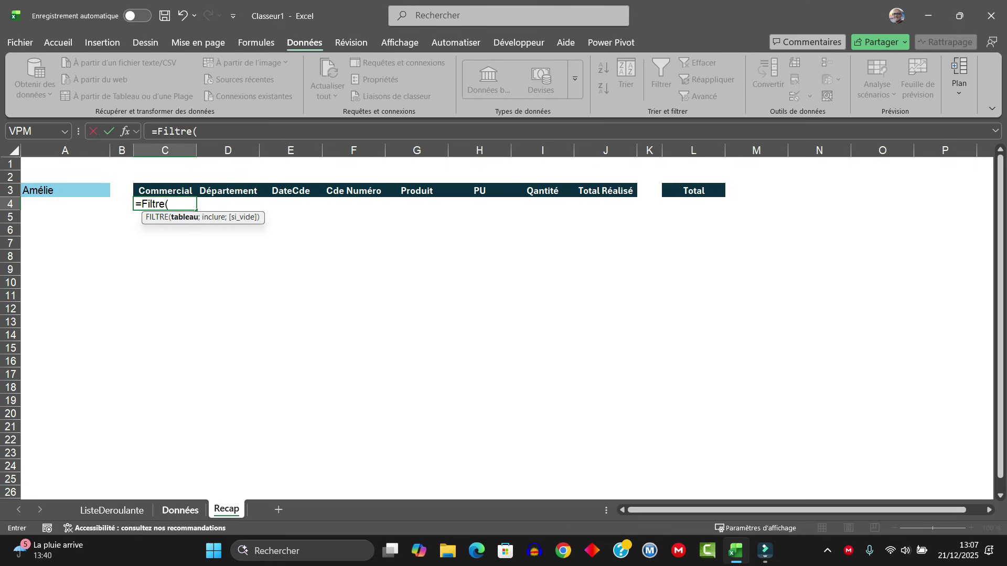
{"action": "key", "text": "ctrl+Page_Up"}
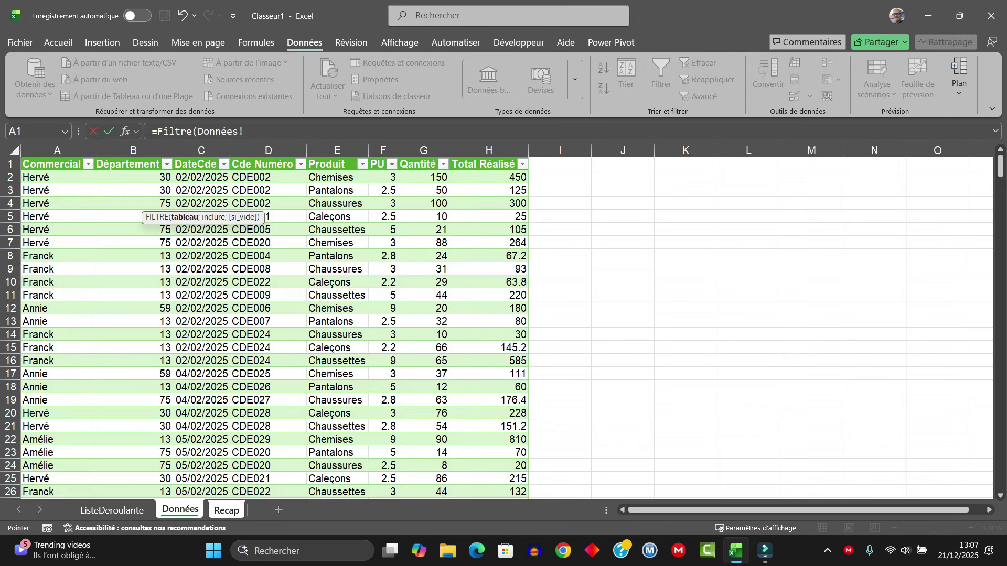
{"action": "key", "text": "Down"}
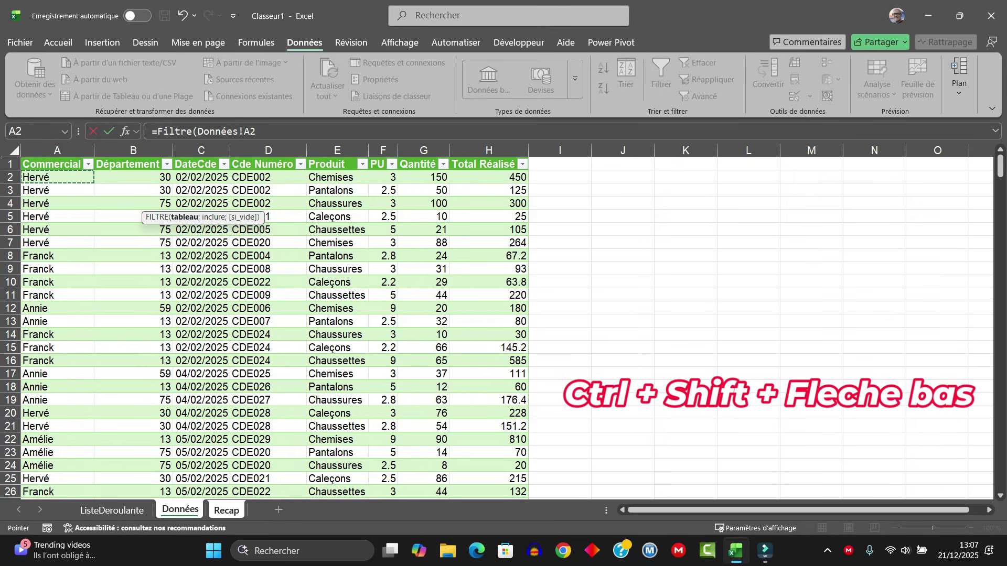
{"action": "key", "text": "ctrl+shift+Down"}
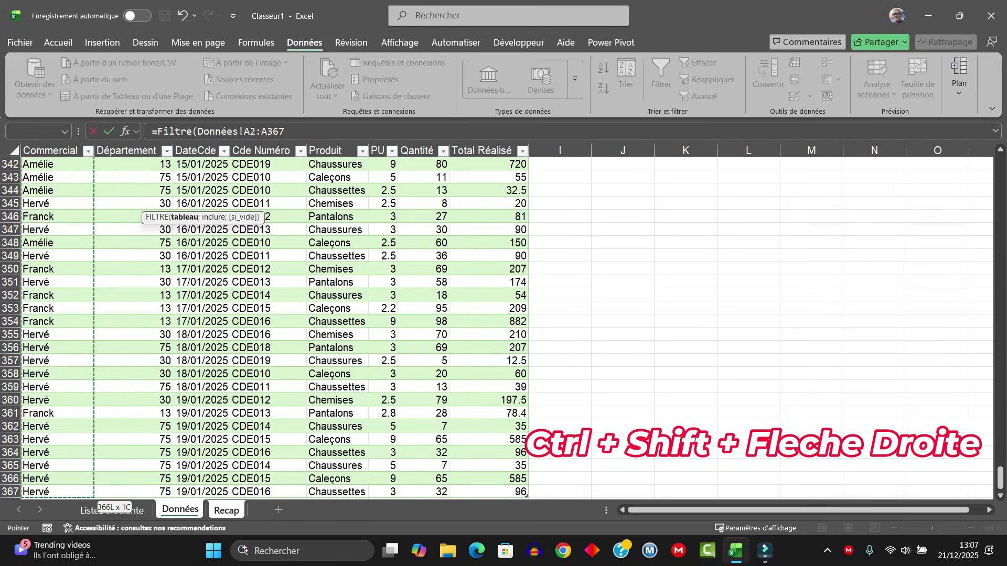
{"action": "key", "text": "ctrl+shift+Right"}
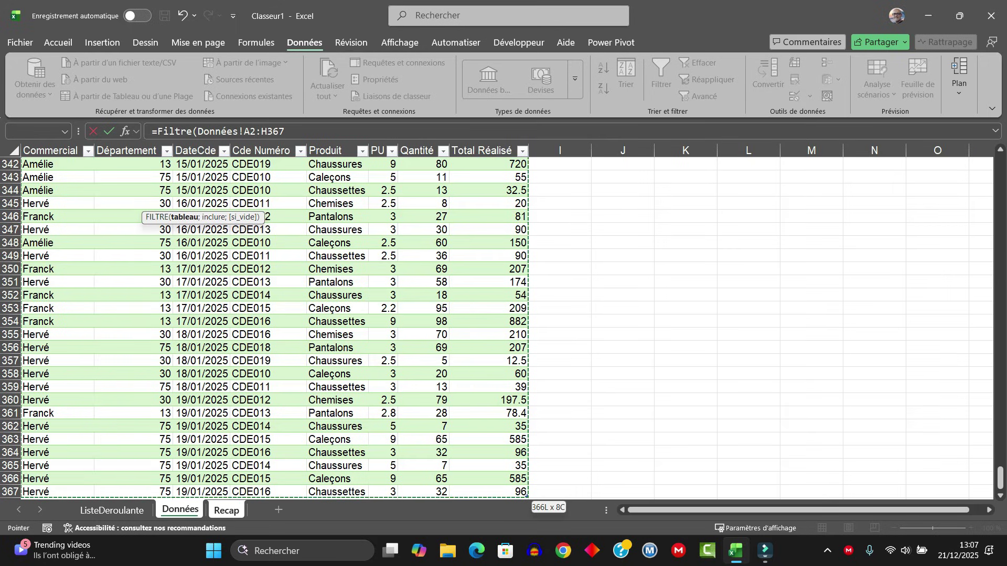
{"action": "type", "text": ";"}
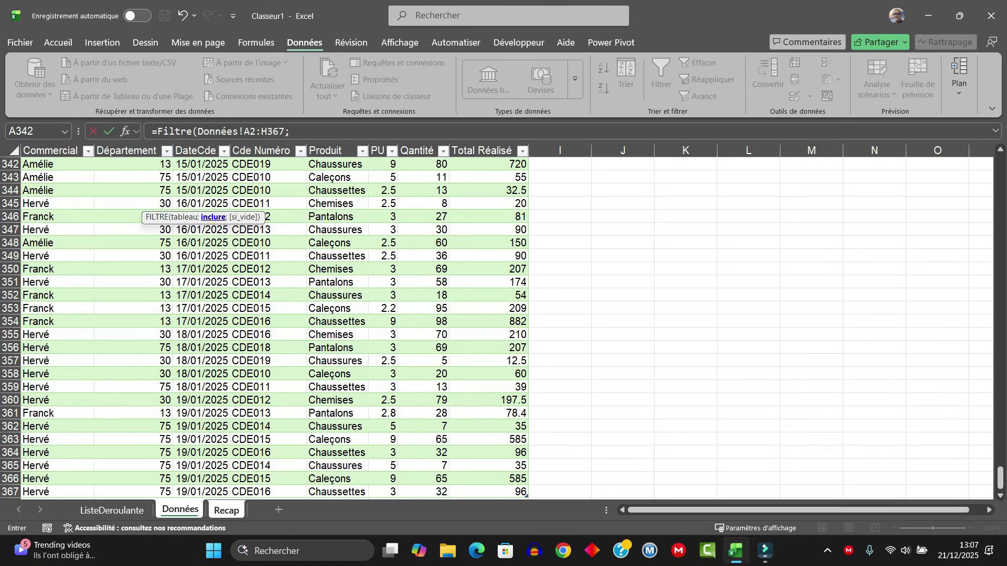
- Complete the criterion Données!A2:A367=Recap!A3 and enter the formula so rows spill
{"action": "mouse_move", "coordinate": [158, 217]}
{"action": "left_mouse_down"}
{"action": "mouse_move", "coordinate": [307, 153]}
{"action": "mouse_move", "coordinate": [411, 127]}
{"action": "left_mouse_up"}
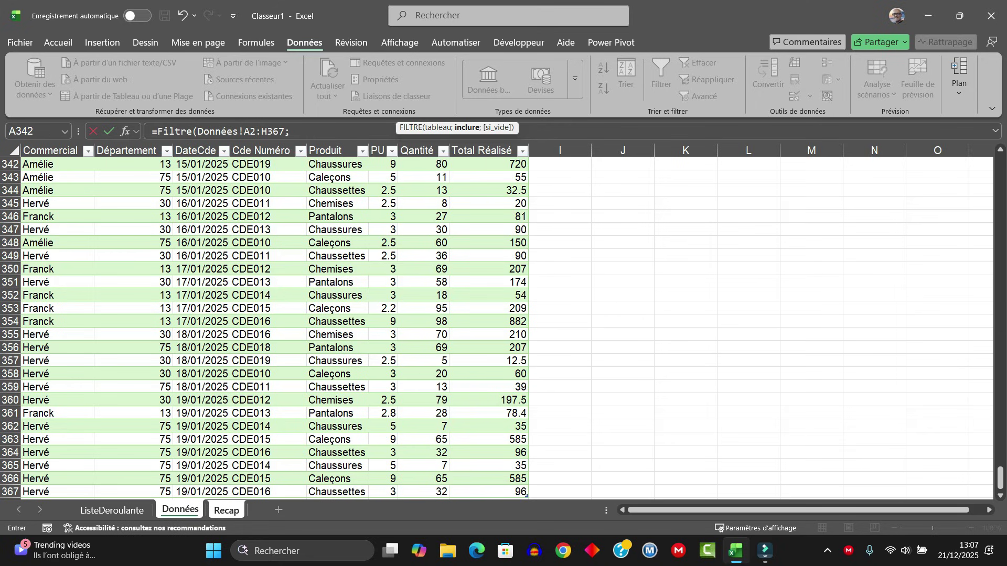
{"action": "left_click_drag", "start_coordinate": [999, 478], "coordinate": [999, 163]}
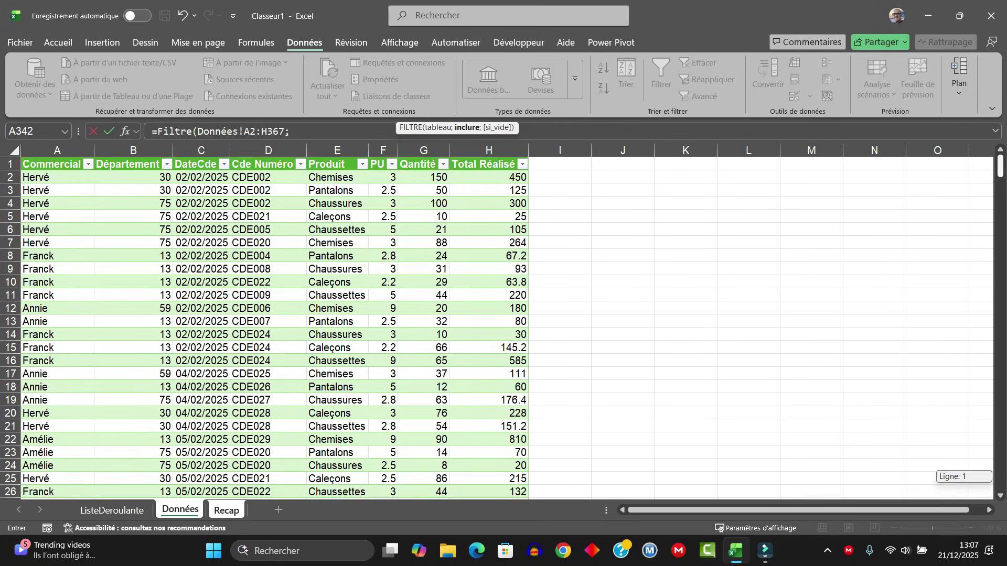
{"action": "left_click", "coordinate": [58, 177]}
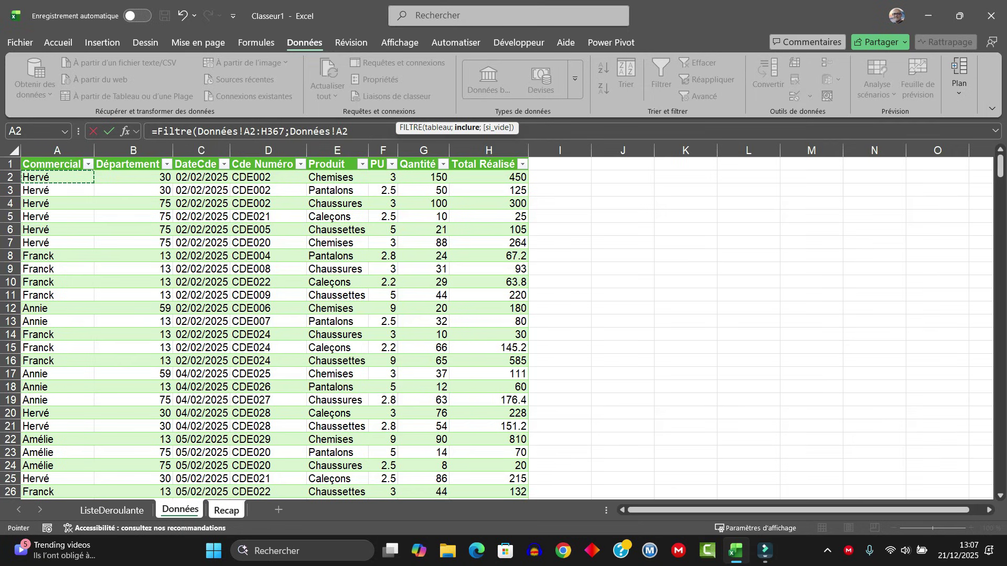
{"action": "key", "text": "ctrl+shift+Down"}
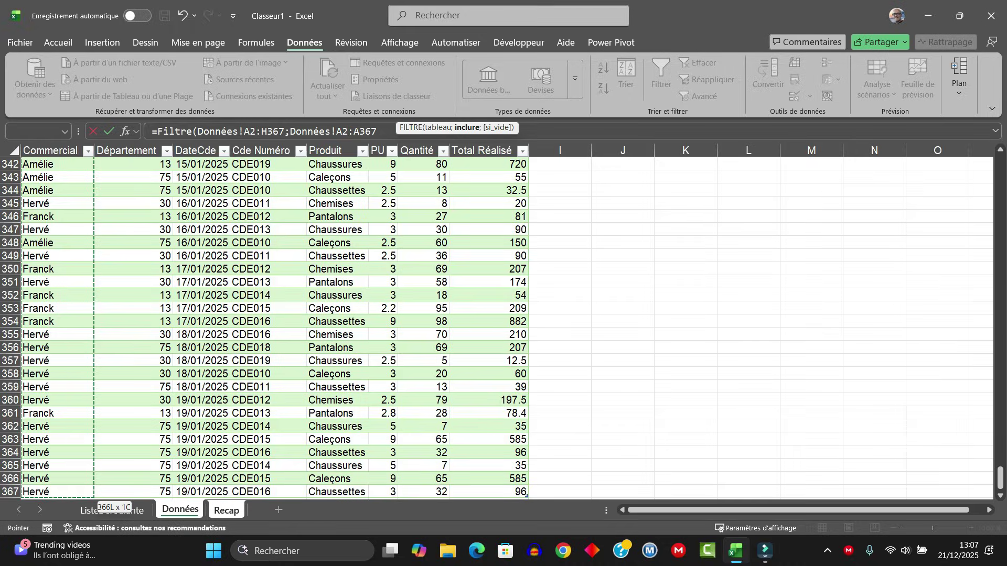
{"action": "type", "text": "="}
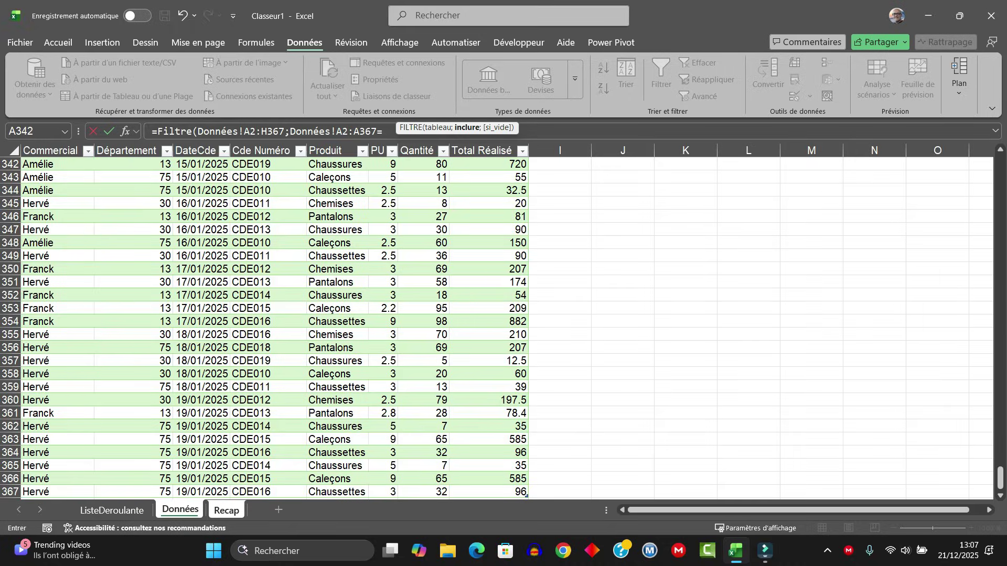
{"action": "key", "text": "ctrl+Page_Down"}
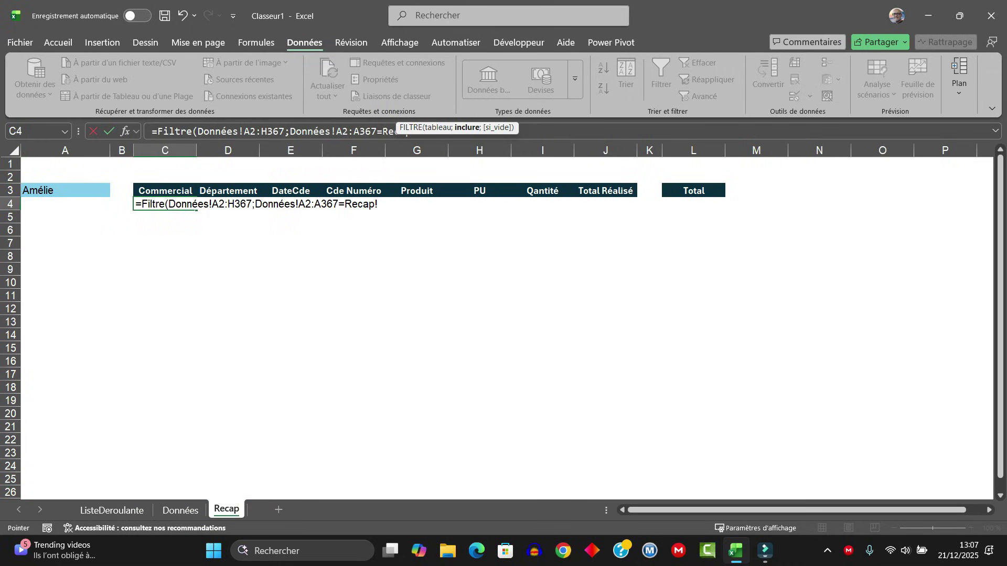
{"action": "left_click", "coordinate": [65, 191]}
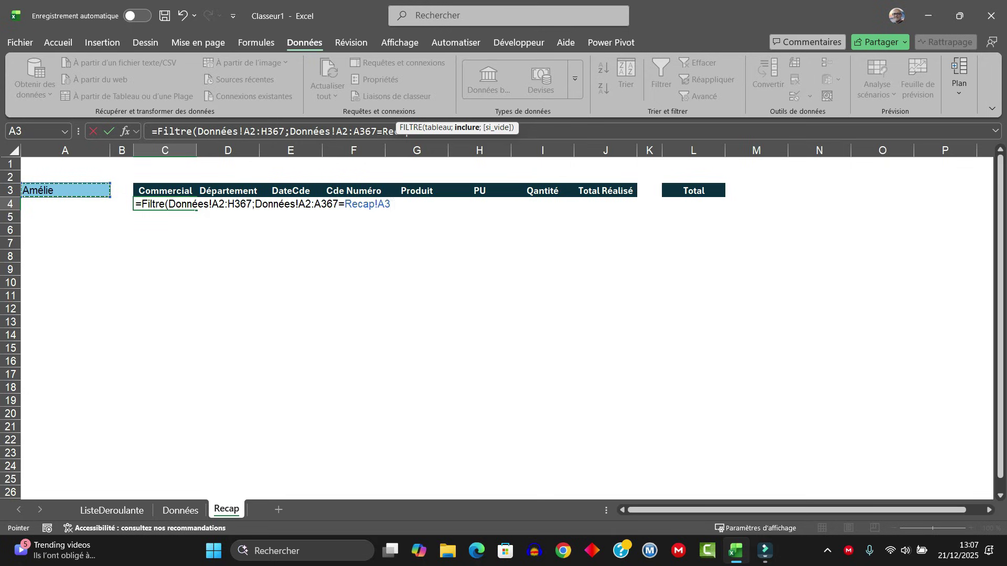
{"action": "type", "text": ")"}
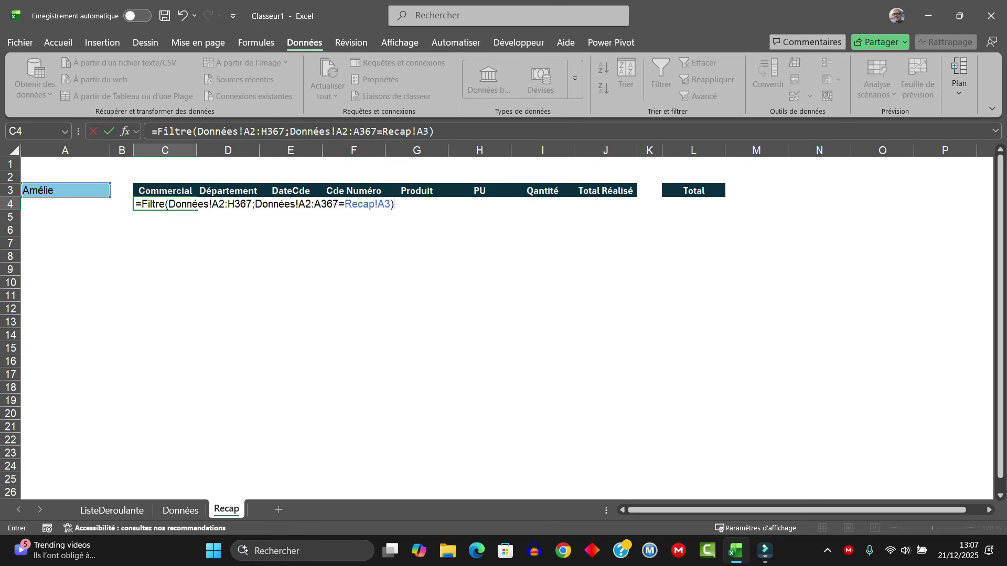
{"action": "key", "text": "Return"}
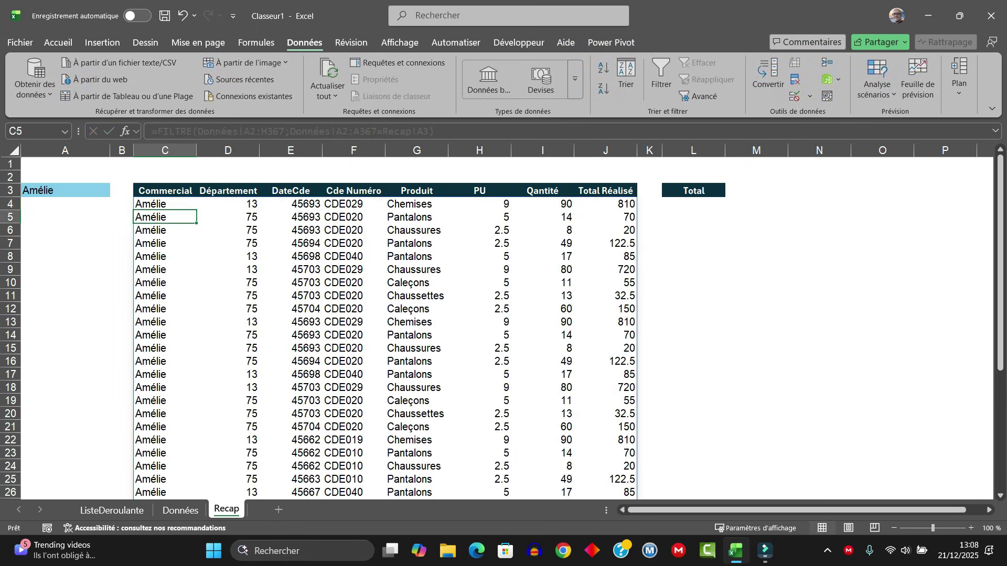
- Check the spilled rows, then switch A3's salesperson to Annie
{"action": "left_click", "coordinate": [65, 190]}
{"action": "left_click", "coordinate": [164, 204]}
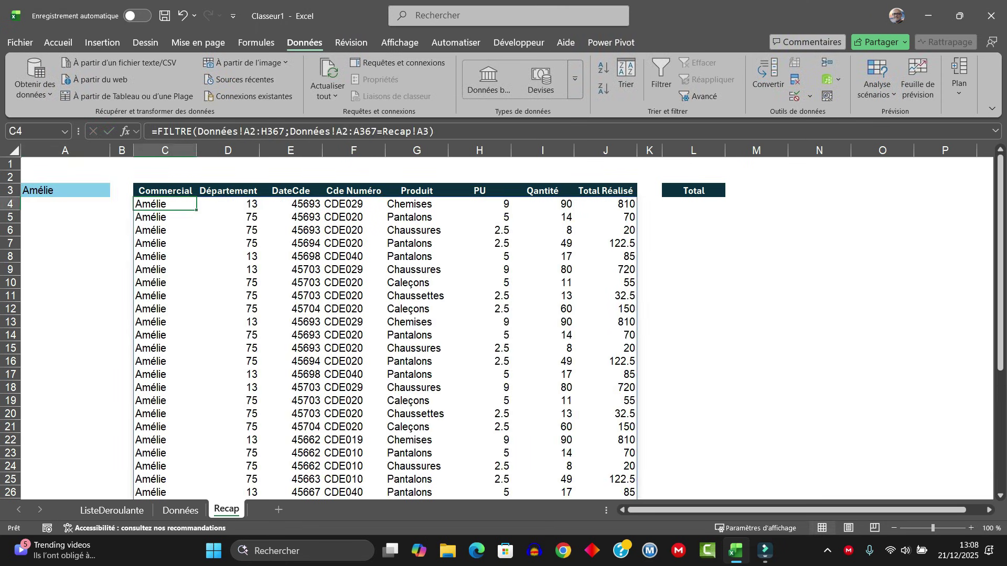
{"action": "scroll", "coordinate": [384, 328], "scroll_direction": "down", "scroll_amount": 2}
{"action": "scroll", "coordinate": [385, 329], "scroll_direction": "down", "scroll_amount": 6}
{"action": "scroll", "coordinate": [385, 328], "scroll_direction": "down", "scroll_amount": 1}
{"action": "scroll", "coordinate": [385, 328], "scroll_direction": "up", "scroll_amount": 9}
{"action": "left_click", "coordinate": [65, 190]}
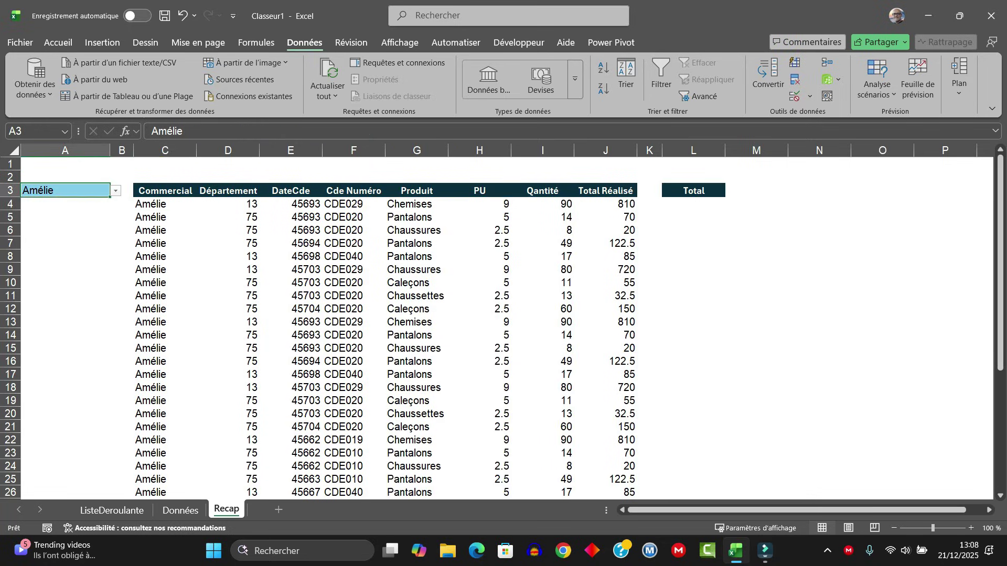
{"action": "key", "text": "alt+Down"}
{"action": "key", "text": "Down"}
{"action": "key", "text": "Return"}
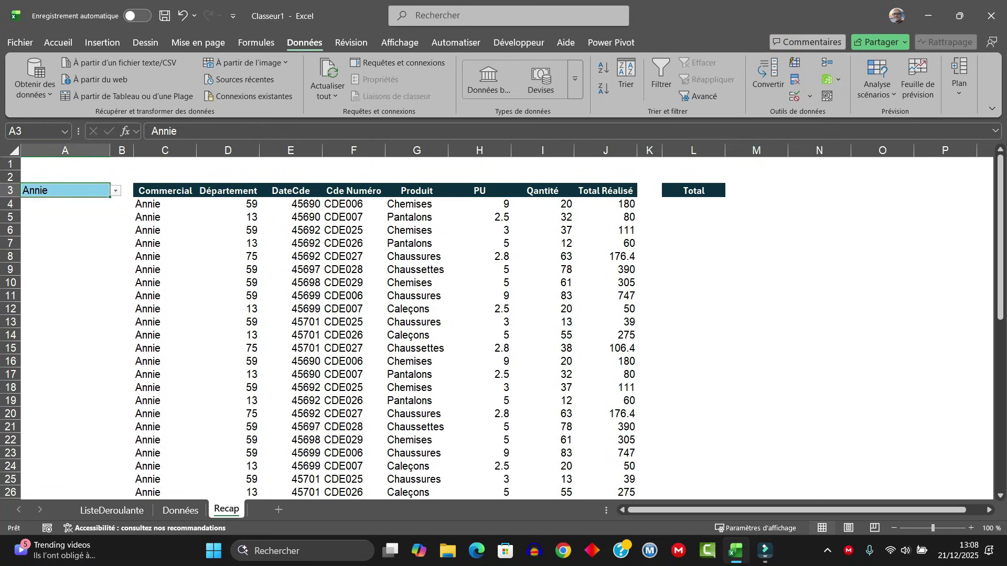
{"action": "left_click", "coordinate": [165, 203]}
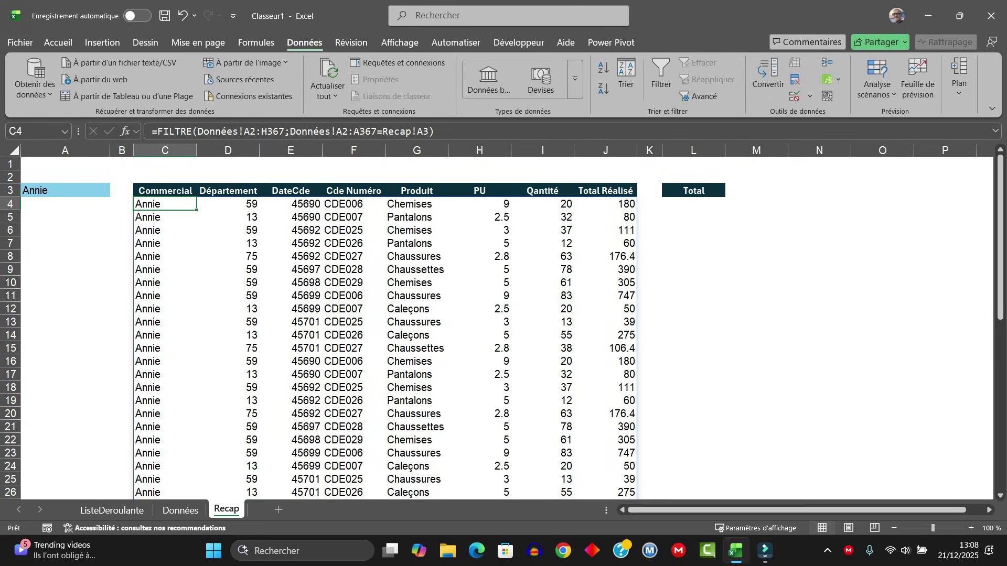
{"action": "left_click", "coordinate": [693, 204]}
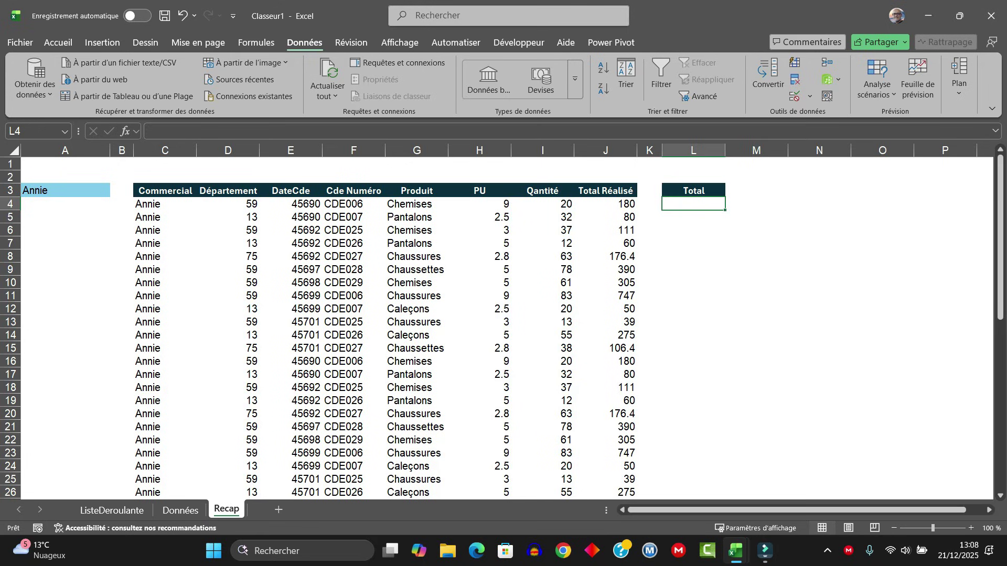
- In L4 begin =SOMME(FILTRE(J:J; over the Total Réalisé column
{"action": "type", "text": "=S"}
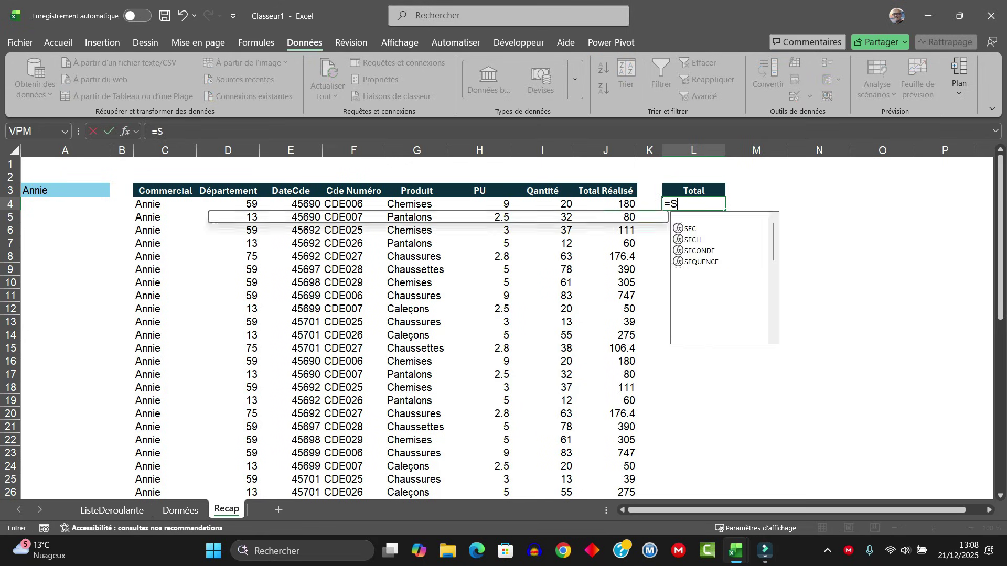
{"action": "type", "text": "OMME("}
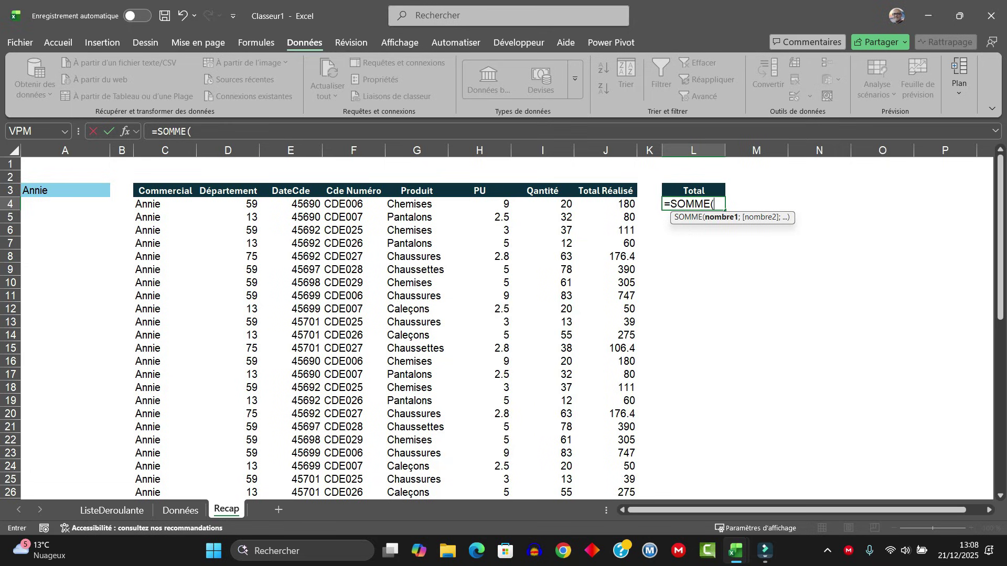
{"action": "type", "text": "Filtre"}
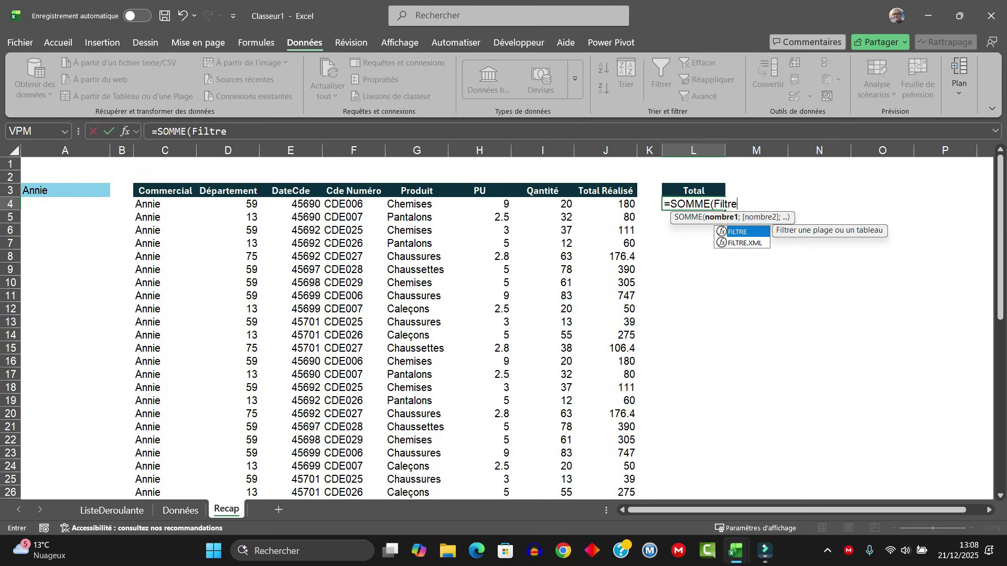
{"action": "type", "text": "("}
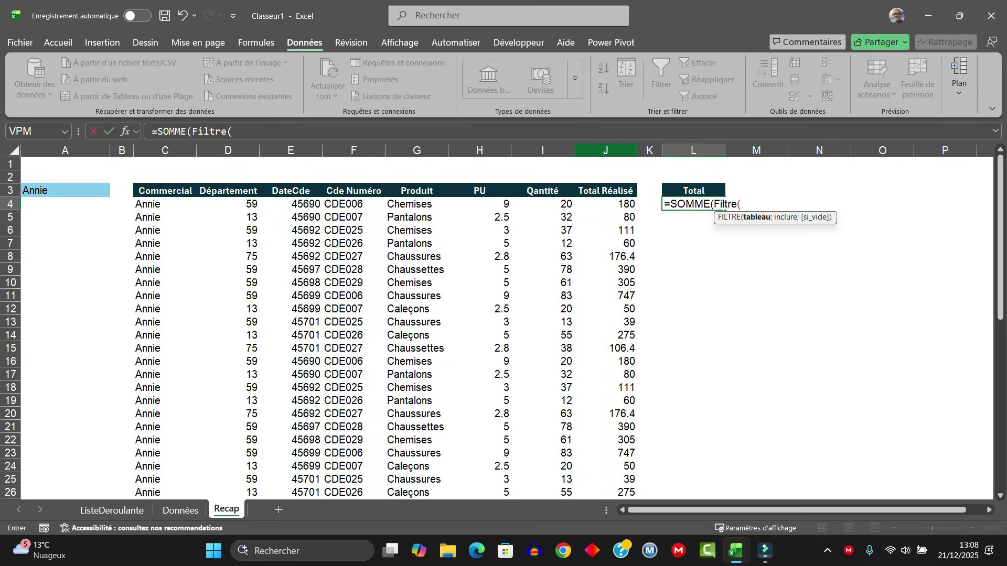
{"action": "left_click", "coordinate": [605, 150]}
{"action": "scroll", "coordinate": [504, 325], "scroll_direction": "down", "scroll_amount": 7}
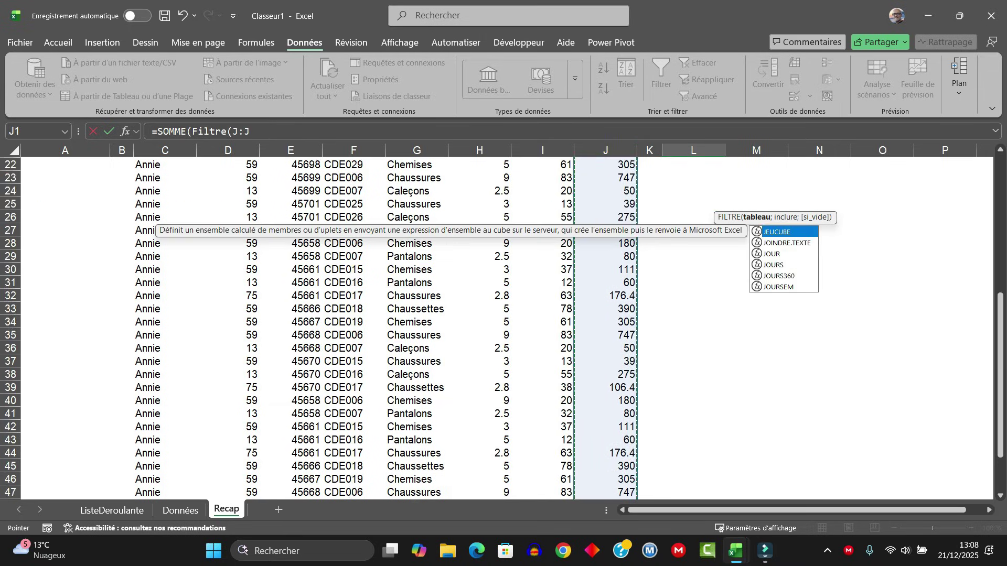
{"action": "scroll", "coordinate": [503, 325], "scroll_direction": "down", "scroll_amount": 11}
{"action": "scroll", "coordinate": [503, 325], "scroll_direction": "up", "scroll_amount": 6}
{"action": "scroll", "coordinate": [503, 325], "scroll_direction": "up", "scroll_amount": 8}
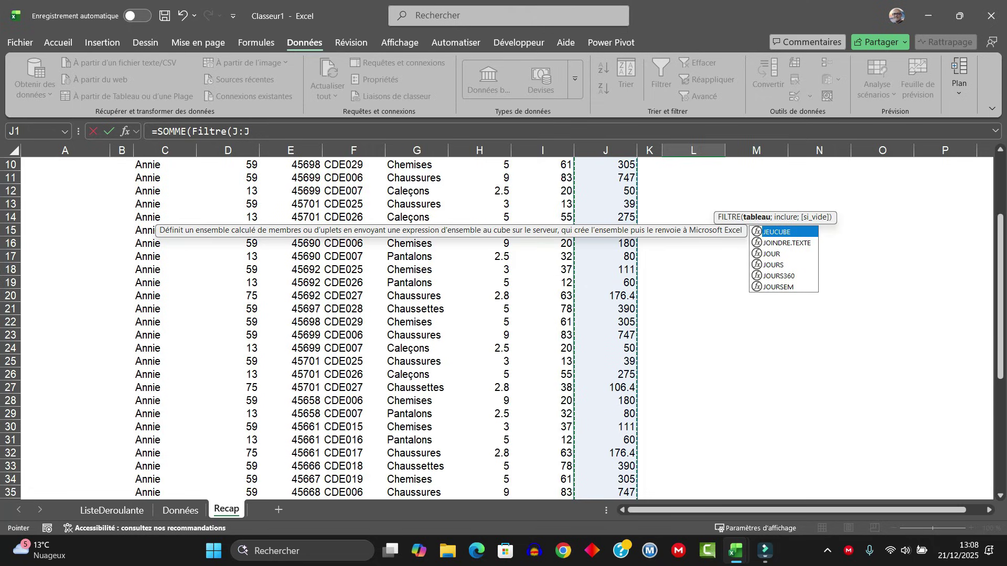
{"action": "scroll", "coordinate": [503, 325], "scroll_direction": "up", "scroll_amount": 4}
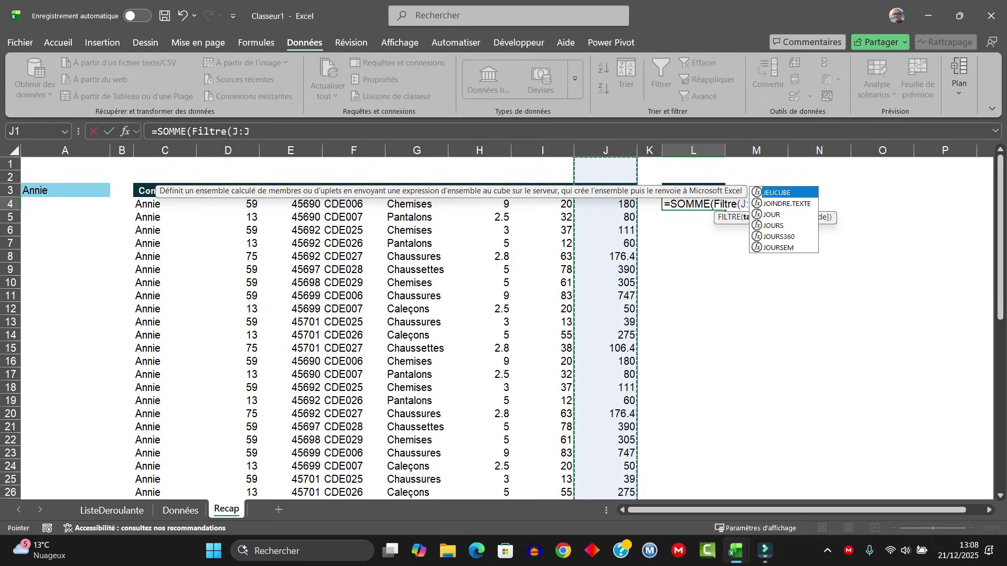
{"action": "left_click", "coordinate": [245, 131]}
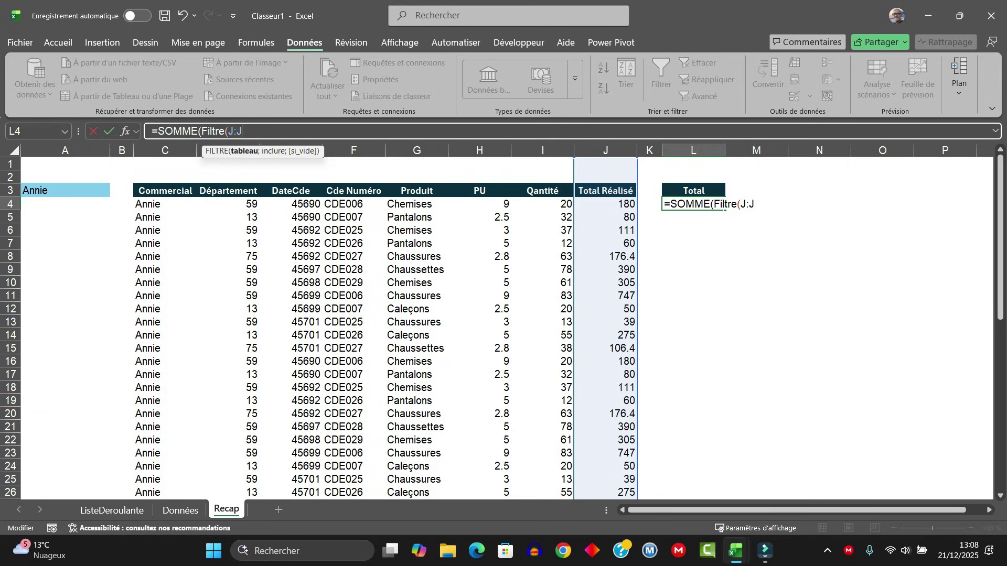
{"action": "type", "text": ";"}
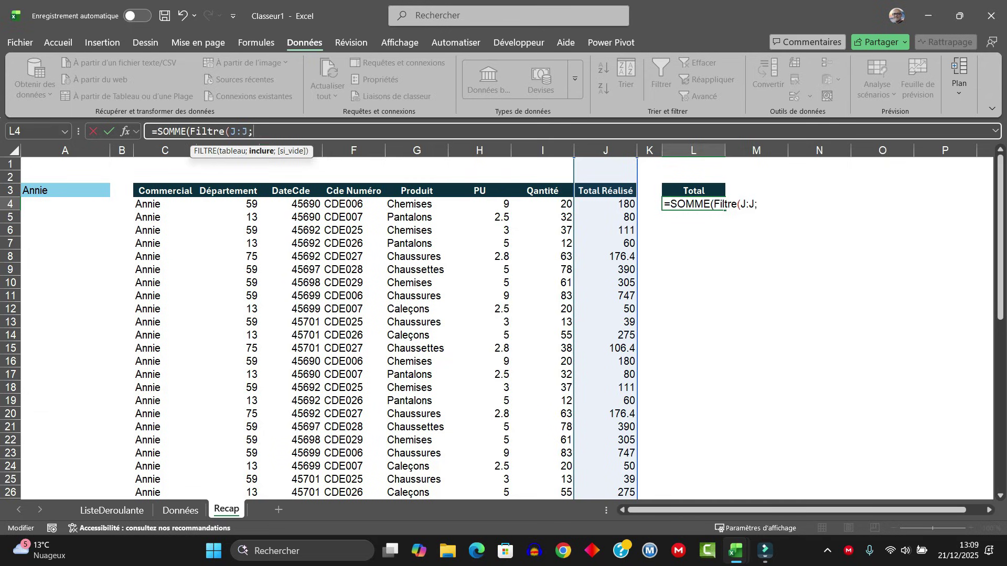
{"action": "left_click", "coordinate": [757, 204]}
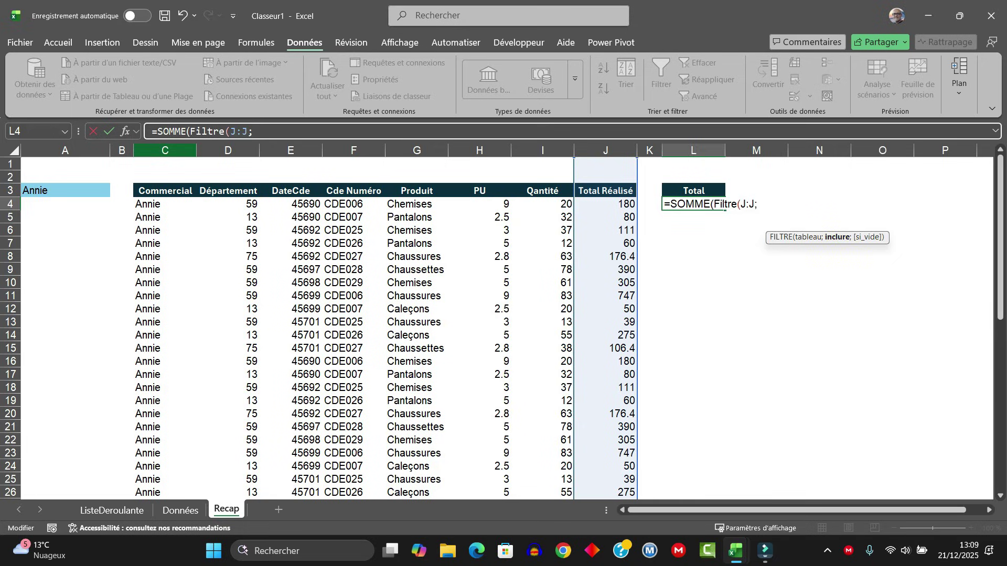
- Finish with the criterion C:C=A3 so L4 totals 10079.2 for Annie
{"action": "left_click", "coordinate": [165, 150]}
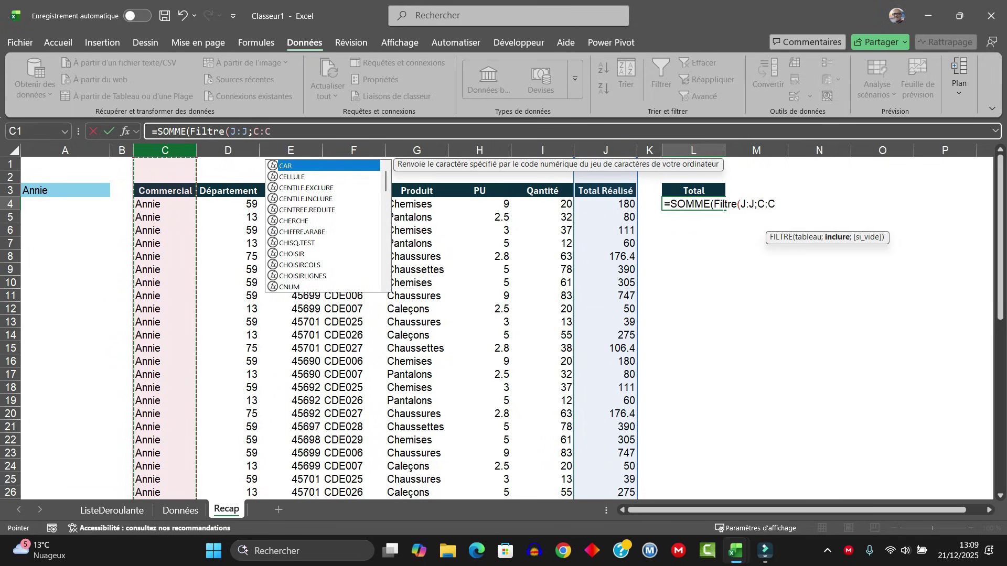
{"action": "type", "text": "="}
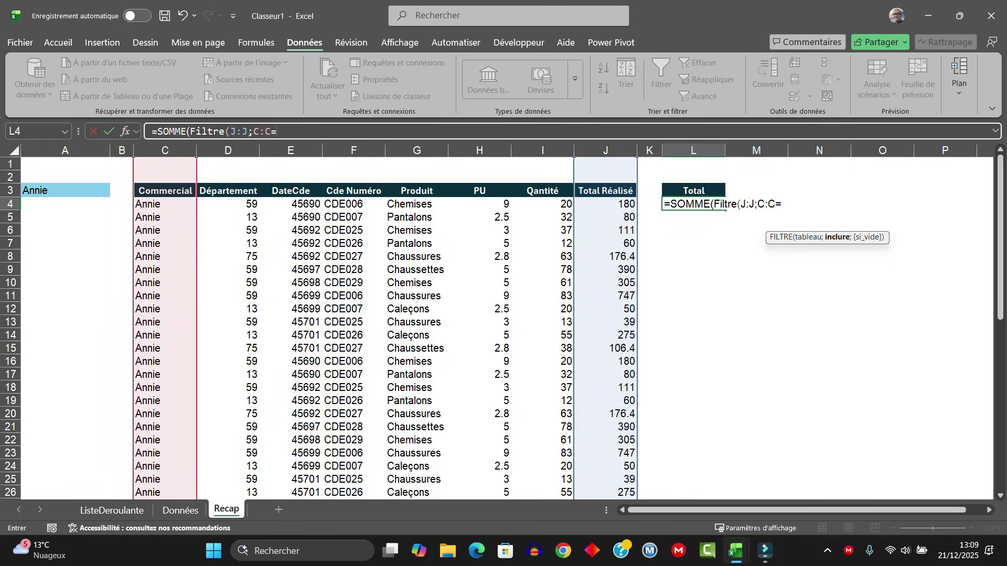
{"action": "left_click", "coordinate": [66, 190]}
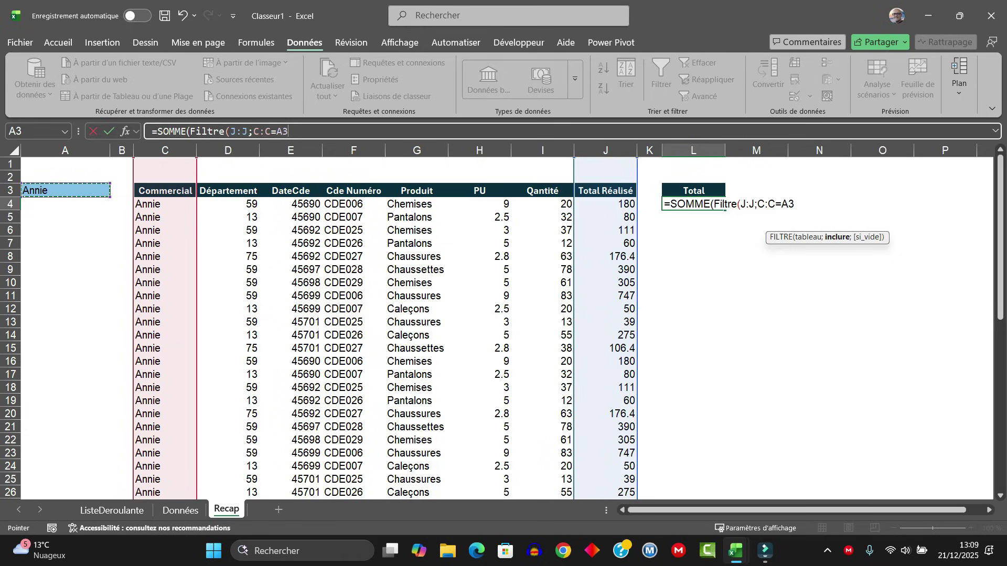
{"action": "type", "text": ")"}
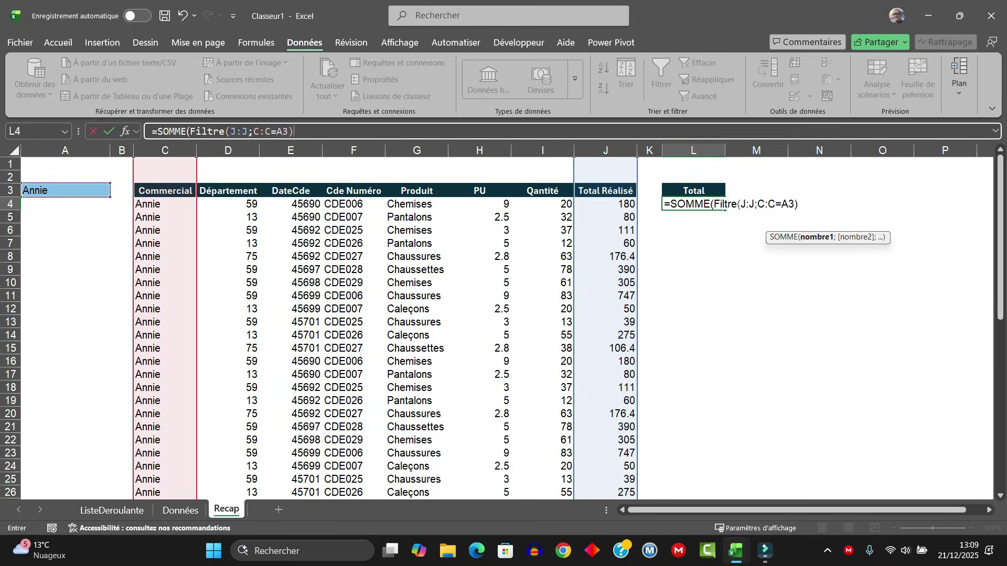
{"action": "type", "text": ")"}
{"action": "key", "text": "Return"}
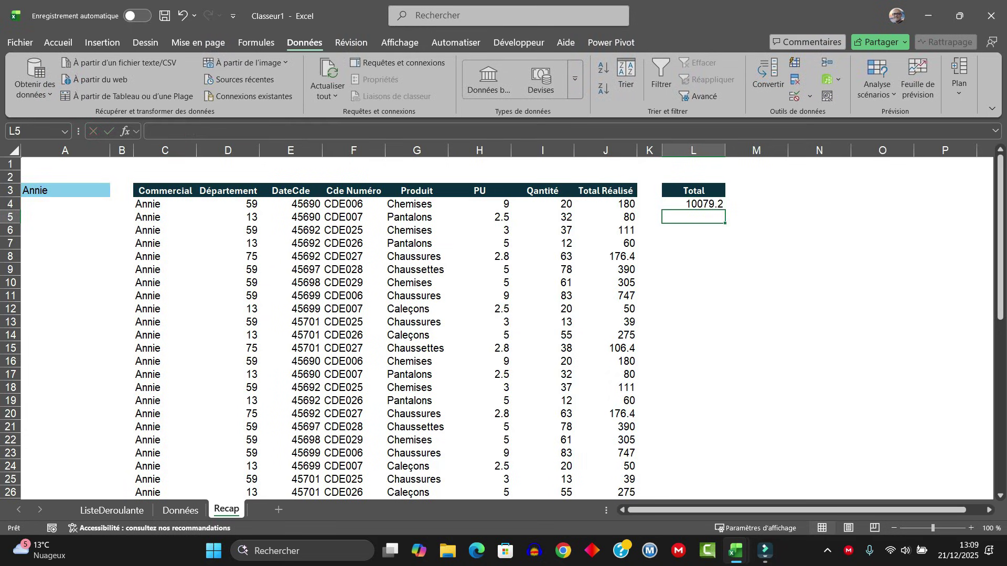
{"action": "left_click", "coordinate": [693, 204]}
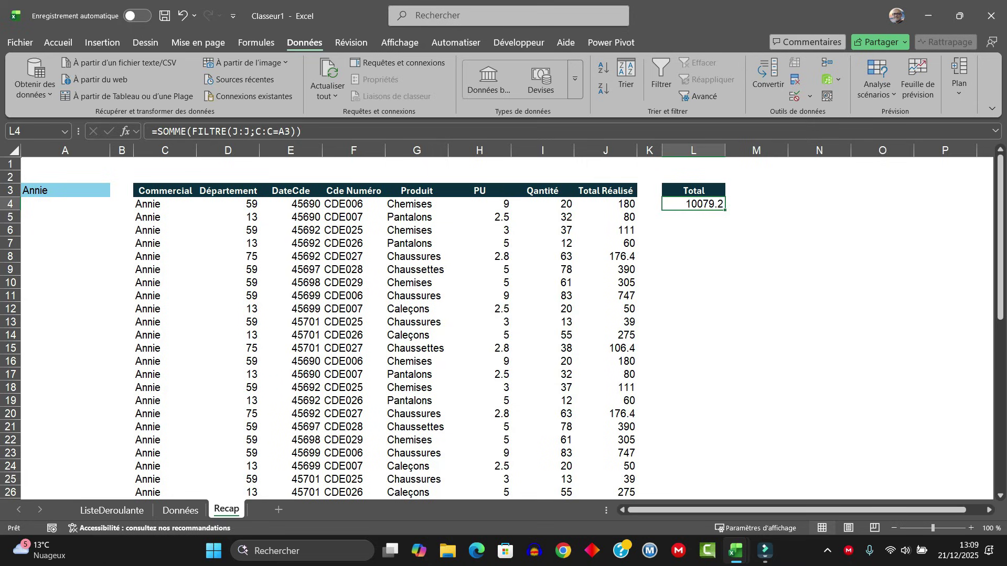
- Format the Total and the Total Réalisé column as euro accounting with no decimals
{"action": "left_click", "coordinate": [58, 42]}
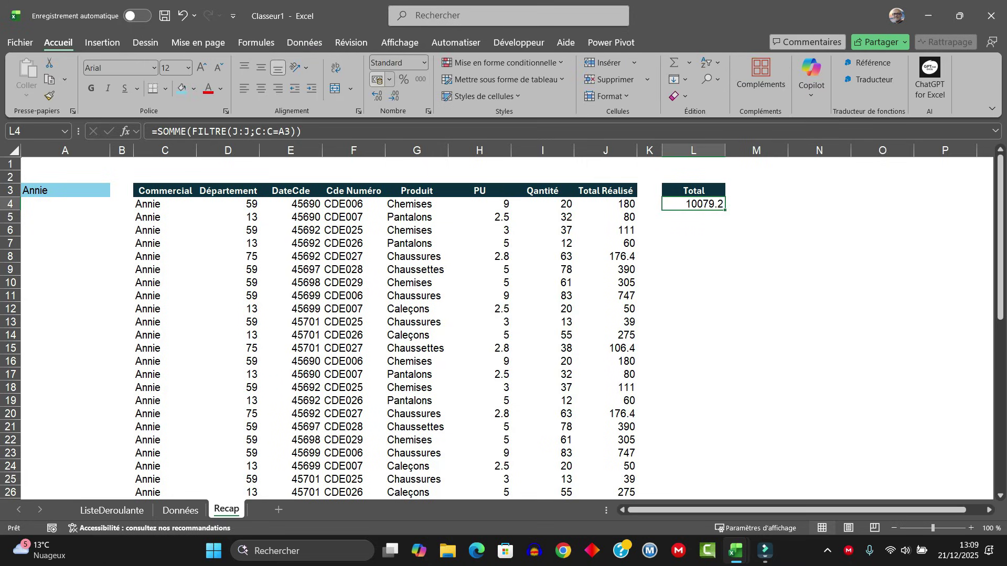
{"action": "left_click", "coordinate": [377, 79]}
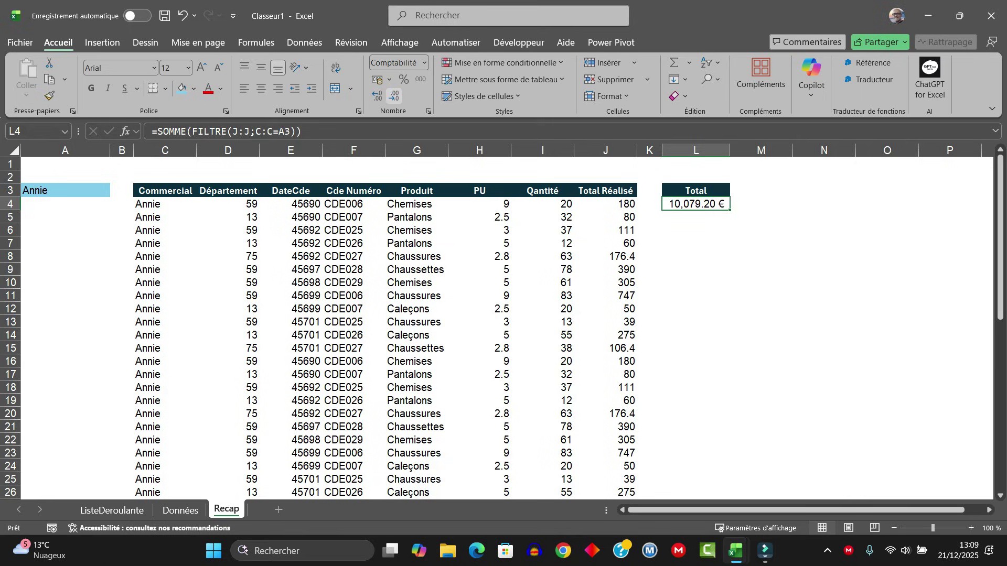
{"action": "left_click", "coordinate": [394, 96]}
{"action": "left_click", "coordinate": [393, 96]}
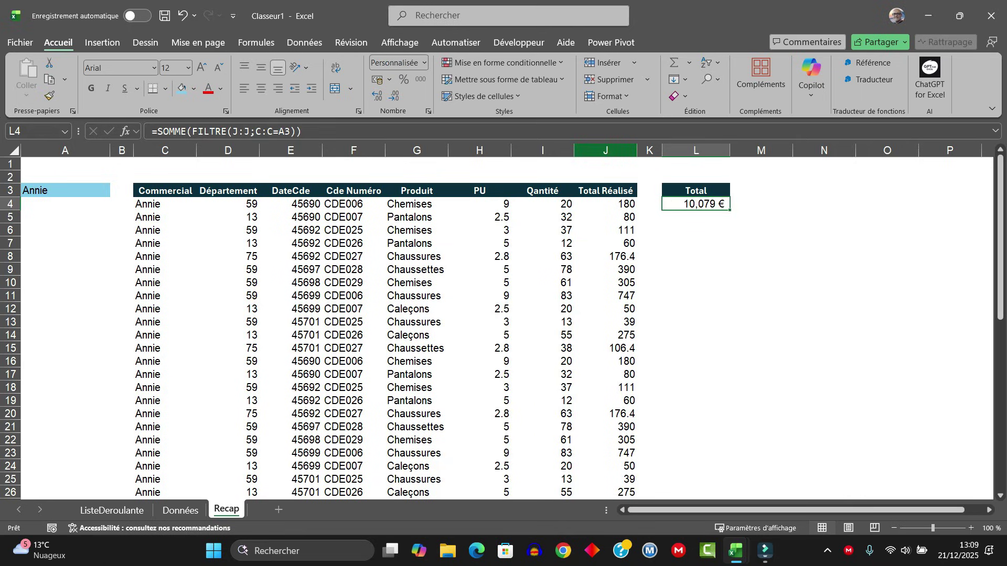
{"action": "left_click", "coordinate": [605, 150]}
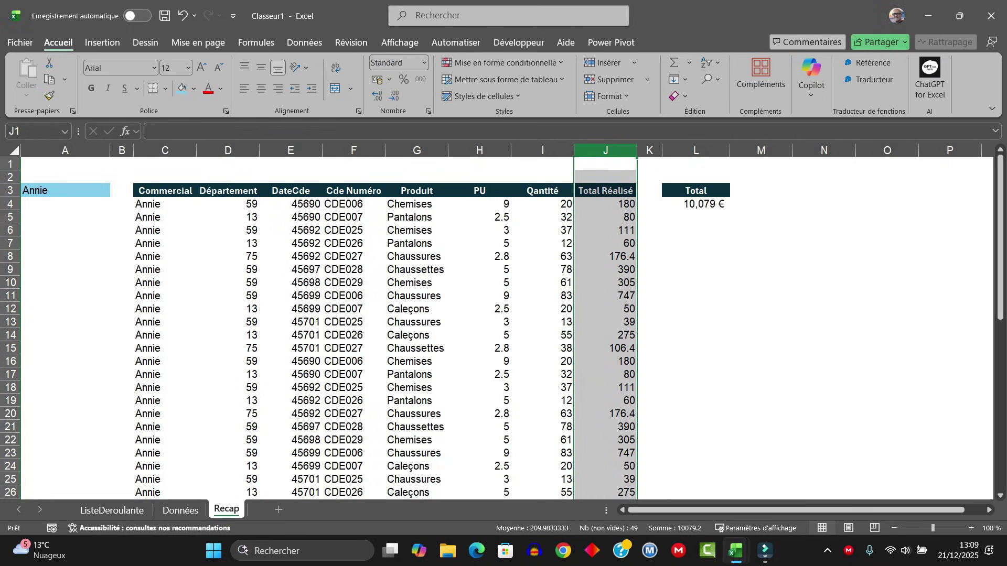
{"action": "left_click", "coordinate": [378, 79]}
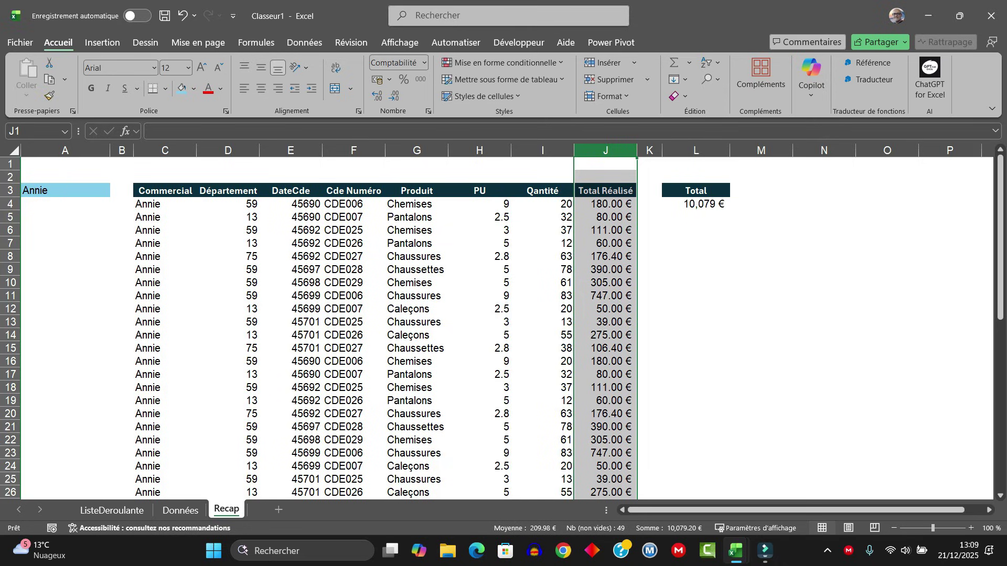
{"action": "left_click", "coordinate": [393, 96]}
{"action": "left_click", "coordinate": [393, 96]}
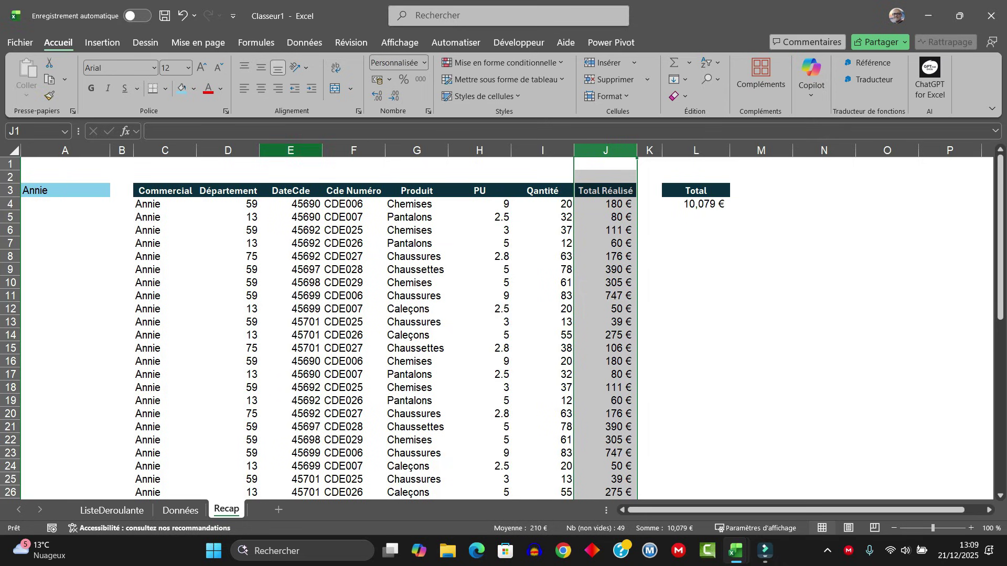
- Display the DateCde column as dates like 02/02/2025
{"action": "left_click", "coordinate": [290, 150]}
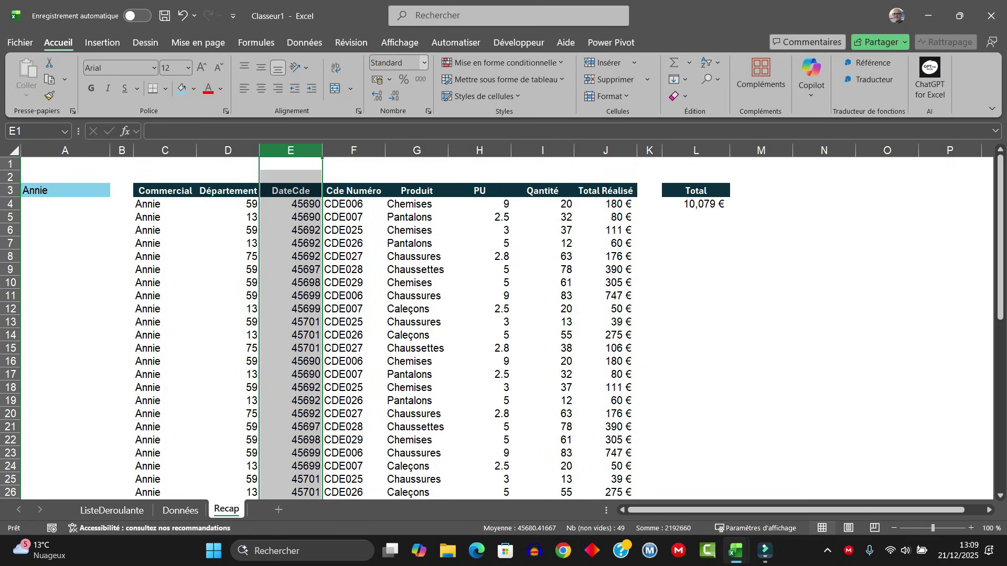
{"action": "left_click", "coordinate": [423, 62]}
{"action": "left_click", "coordinate": [430, 212]}
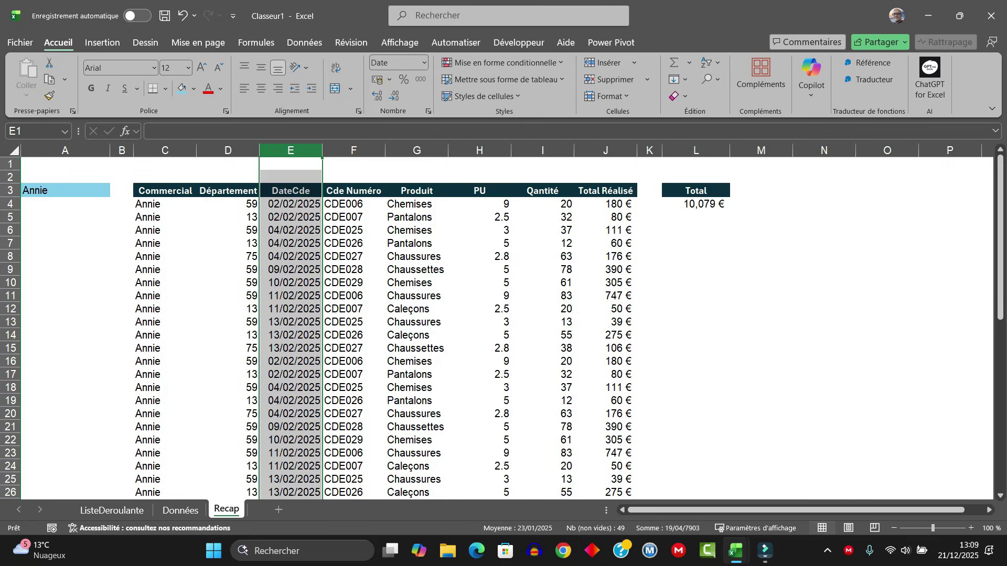
{"action": "left_click", "coordinate": [289, 203]}
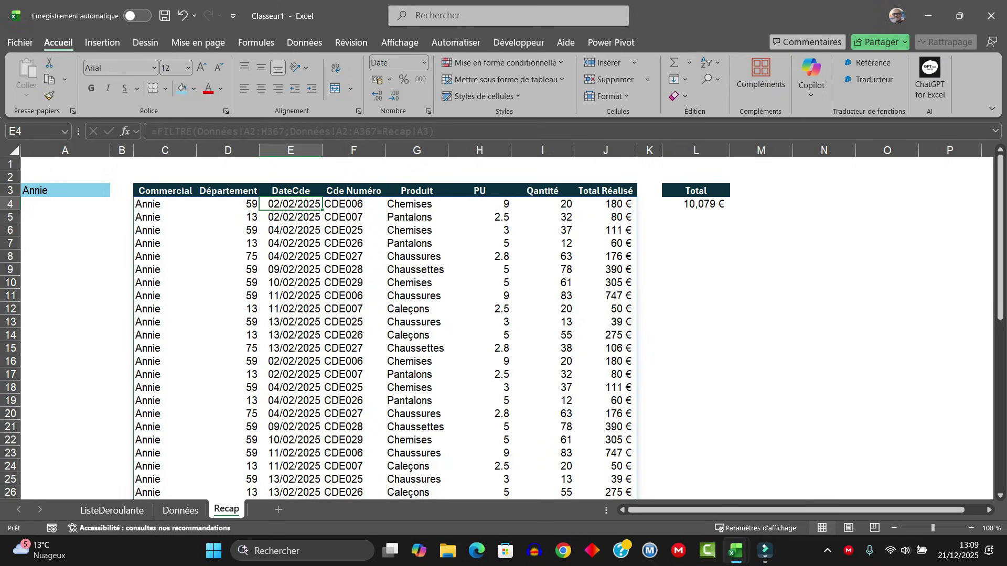
- Review the A3 salesperson list and filtered table, then minimize Excel to the desktop
{"action": "left_click", "coordinate": [66, 190]}
{"action": "key", "text": "alt+Down"}
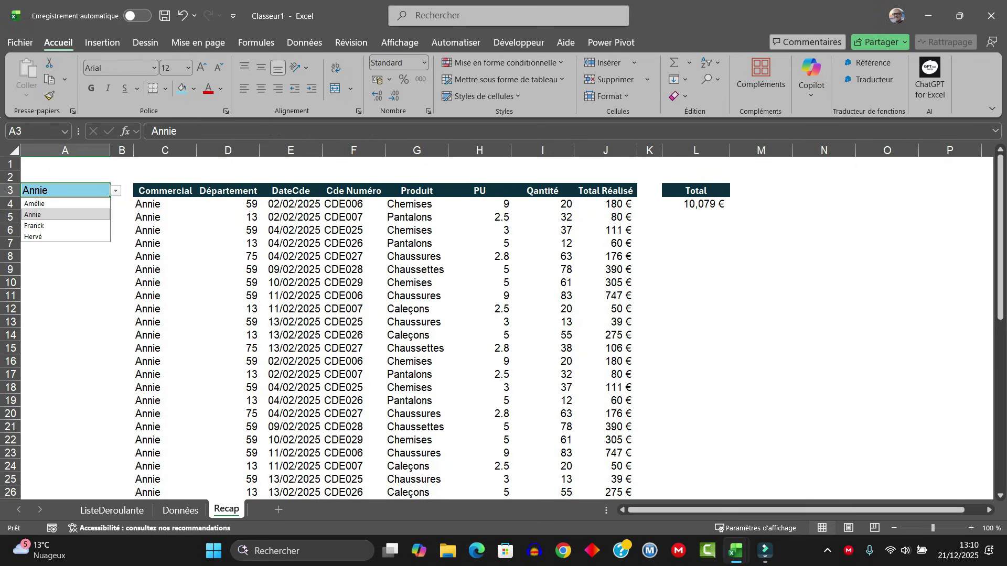
{"action": "key", "text": "Escape"}
{"action": "left_click", "coordinate": [290, 203]}
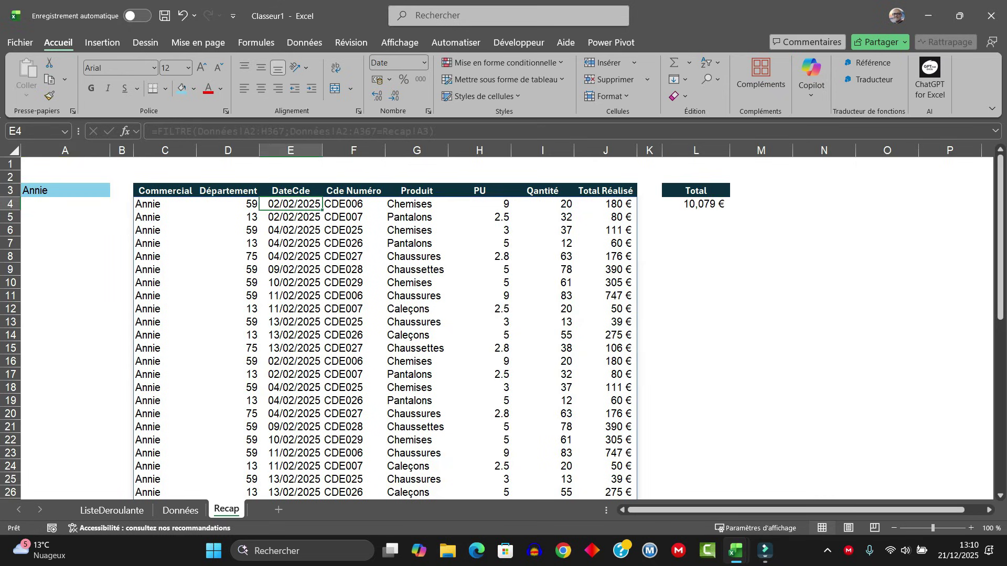
{"action": "scroll", "coordinate": [290, 325], "scroll_direction": "down", "scroll_amount": 2}
{"action": "scroll", "coordinate": [290, 325], "scroll_direction": "down", "scroll_amount": 3}
{"action": "left_click", "coordinate": [417, 296]}
{"action": "left_click", "coordinate": [542, 243]}
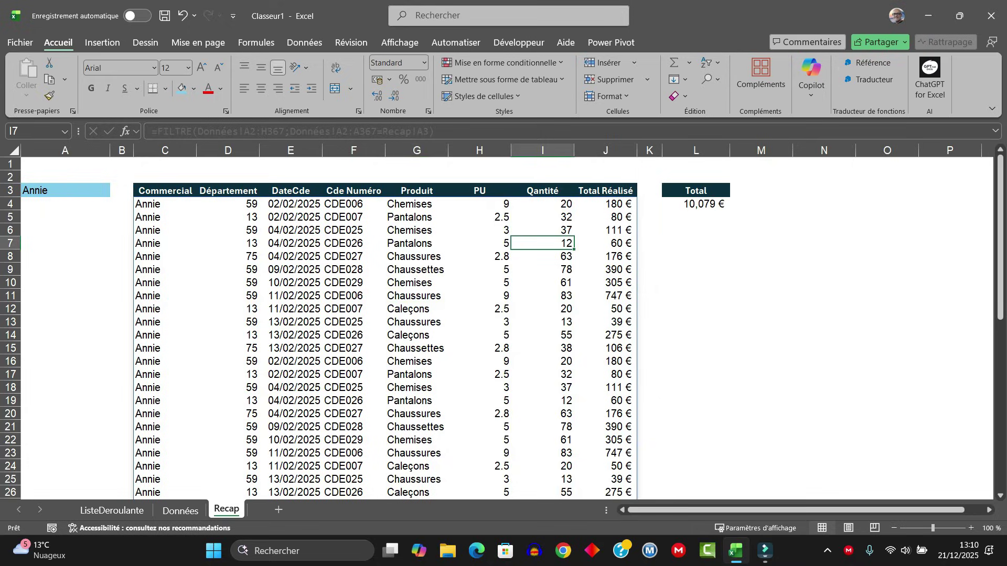
{"action": "left_click", "coordinate": [928, 16]}
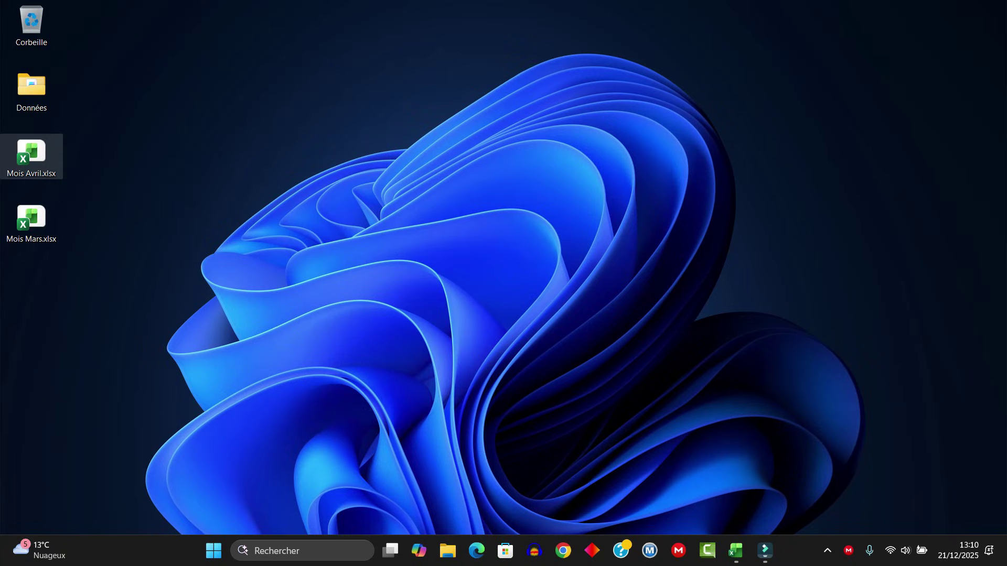
- Move Mois Avril.xlsx and Mois Mars.xlsx into the Données folder, verify them, and return to Excel
{"action": "left_click", "coordinate": [31, 220], "text": "ctrl"}
{"action": "left_click_drag", "start_coordinate": [31, 217], "coordinate": [33, 90]}
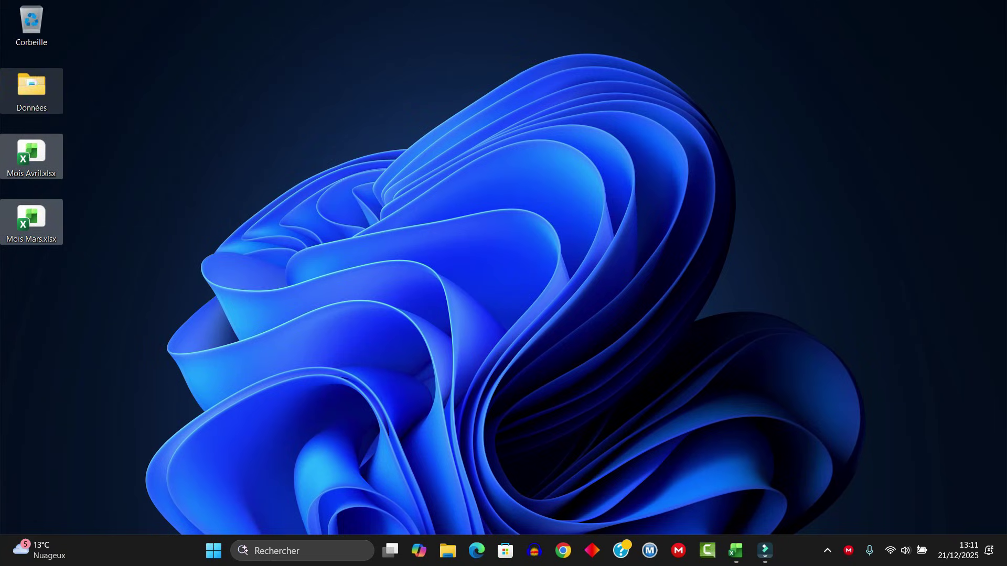
{"action": "double_click", "coordinate": [31, 90]}
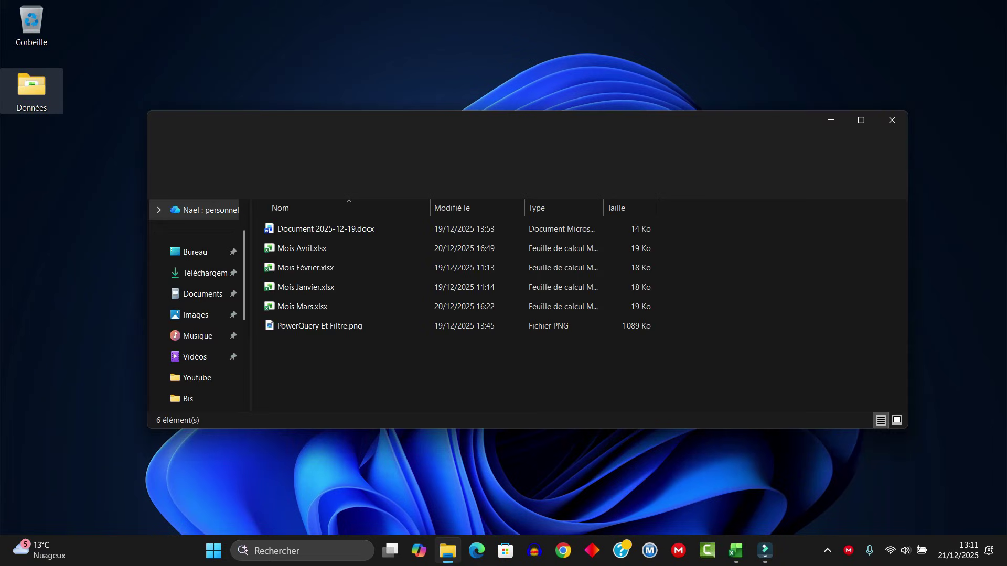
{"action": "key", "text": "Up"}
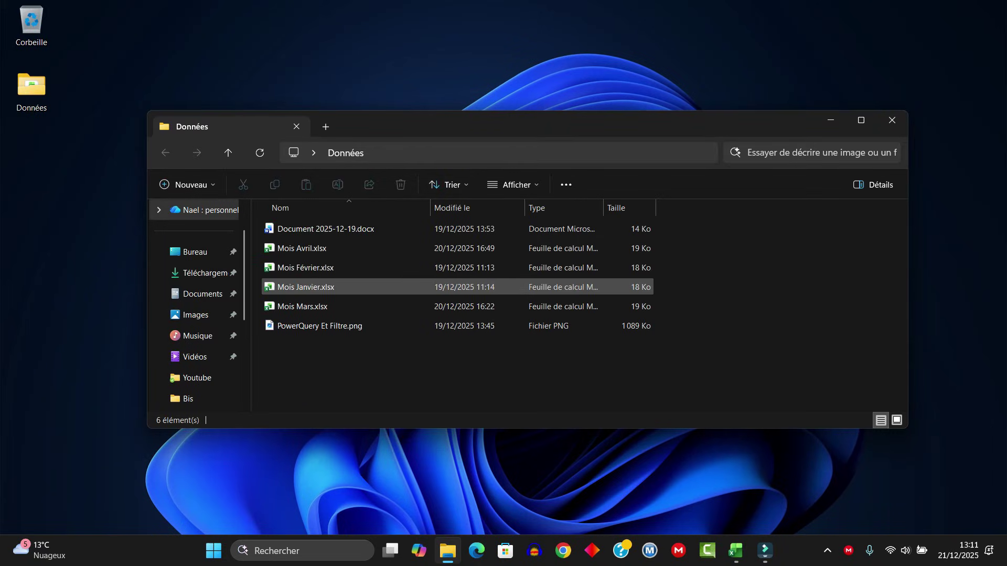
{"action": "key", "text": "Up"}
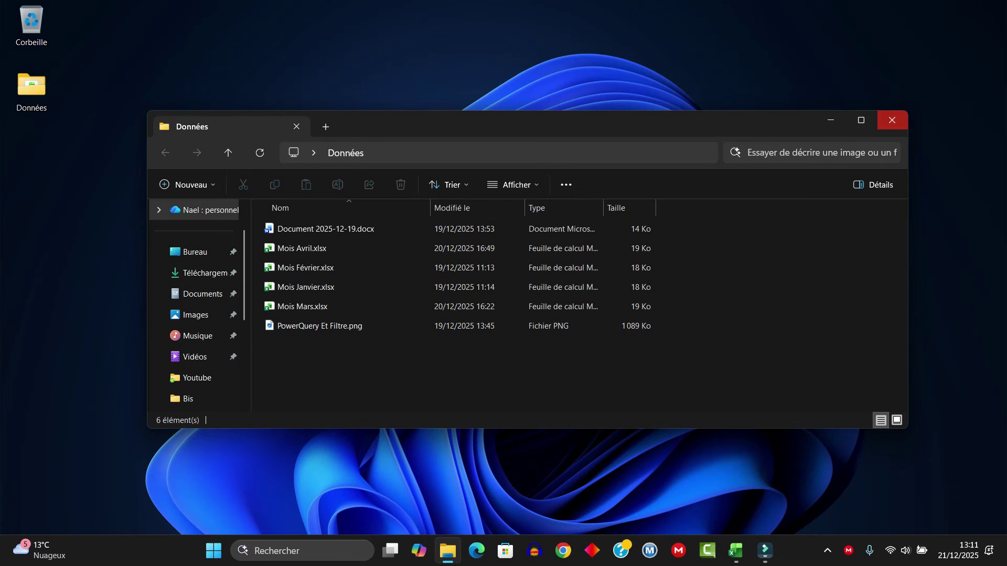
{"action": "left_click", "coordinate": [891, 120]}
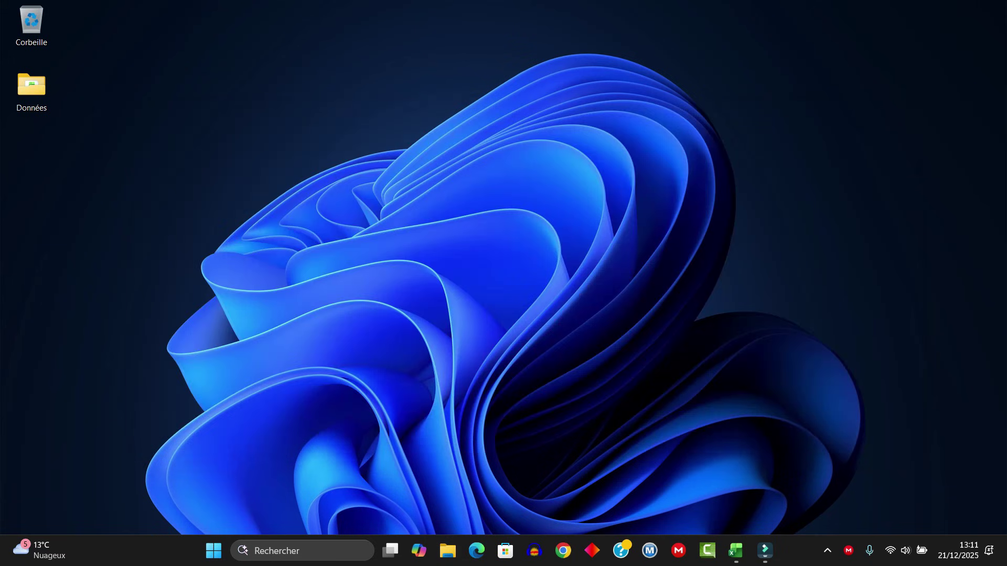
{"action": "left_click", "coordinate": [736, 550]}
{"action": "left_click", "coordinate": [290, 282]}
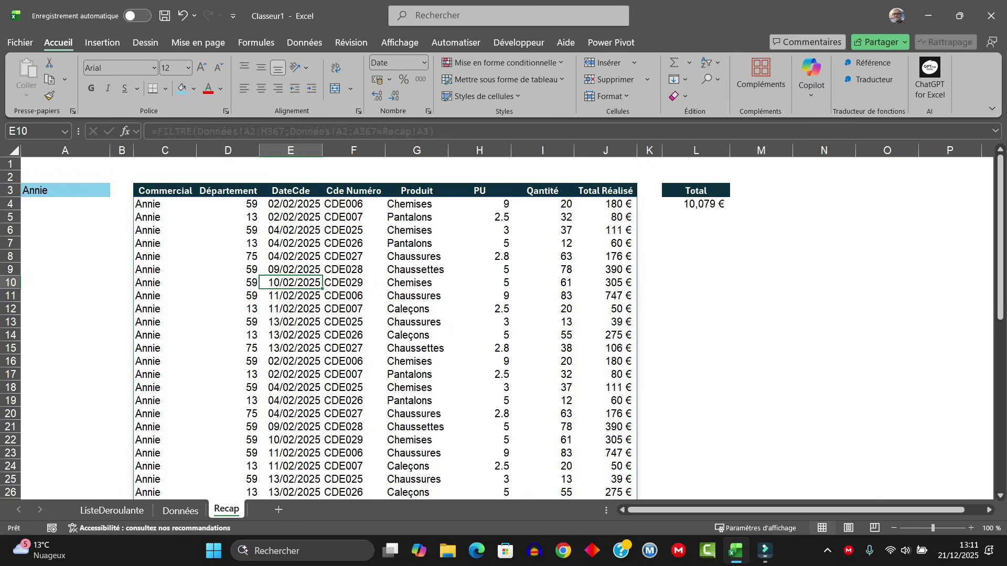
- Review Annie's January–February orders, then open the Actualiser tout dropdown on the Données tab
{"action": "left_click", "coordinate": [65, 190]}
{"action": "key", "text": "alt+Down"}
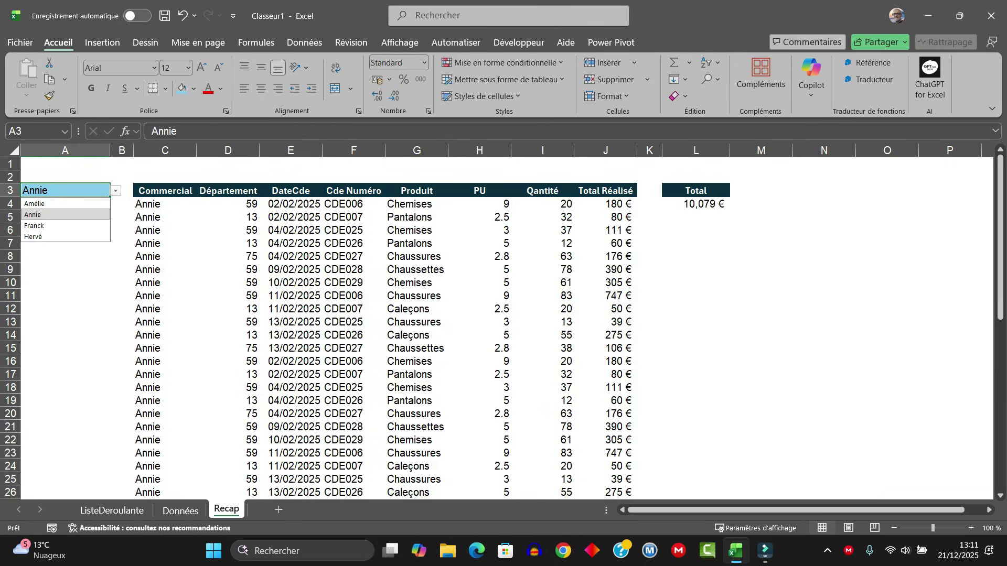
{"action": "left_click", "coordinate": [354, 256]}
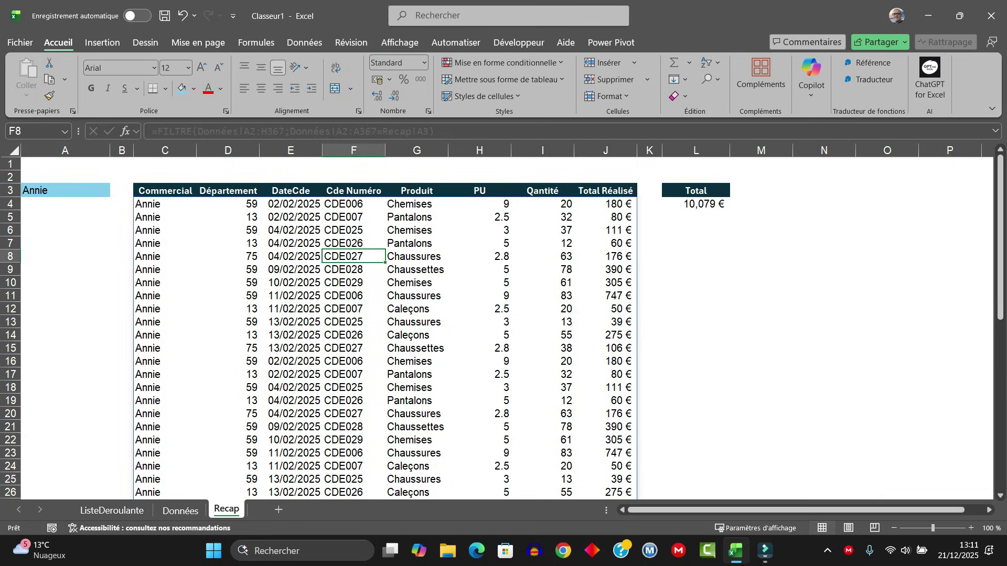
{"action": "left_click", "coordinate": [291, 204]}
{"action": "scroll", "coordinate": [368, 325], "scroll_direction": "down", "scroll_amount": 6}
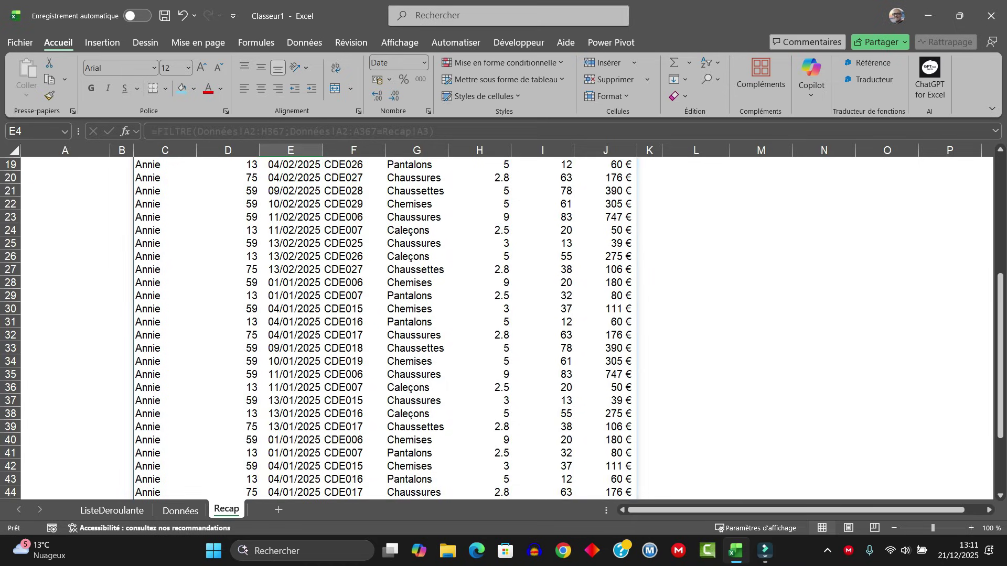
{"action": "scroll", "coordinate": [367, 325], "scroll_direction": "down", "scroll_amount": 6}
{"action": "scroll", "coordinate": [367, 326], "scroll_direction": "up", "scroll_amount": 12}
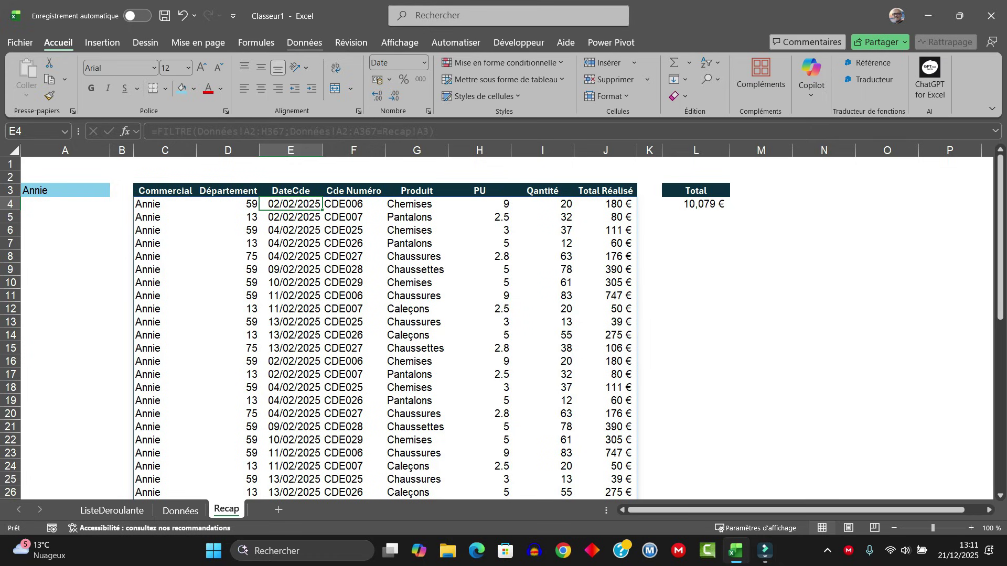
{"action": "left_click", "coordinate": [304, 43]}
{"action": "left_click", "coordinate": [327, 92]}
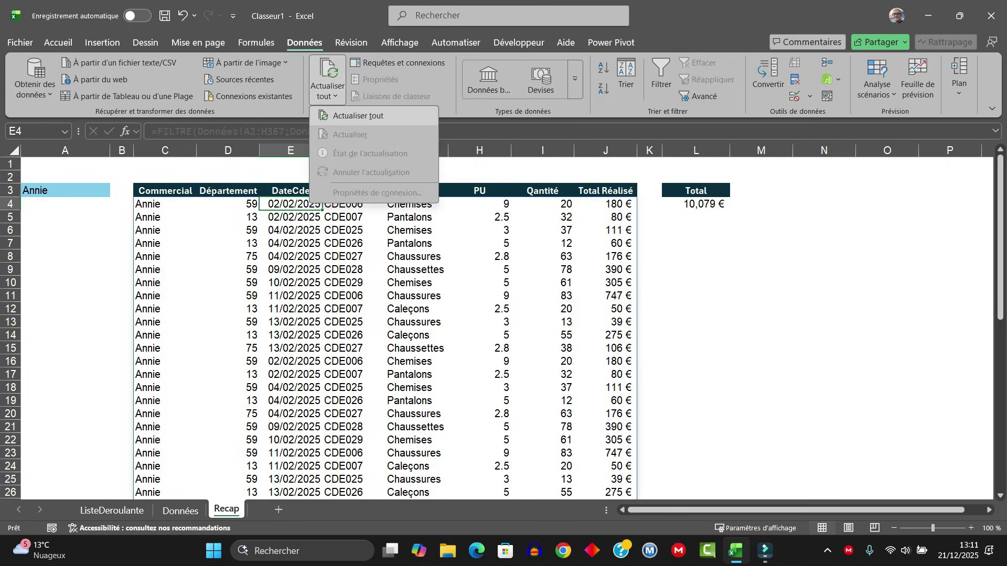
- Refresh all data so Annie's Recap total rises to 20,108 €, and confirm the salesperson list shows new names
{"action": "left_click", "coordinate": [358, 115]}
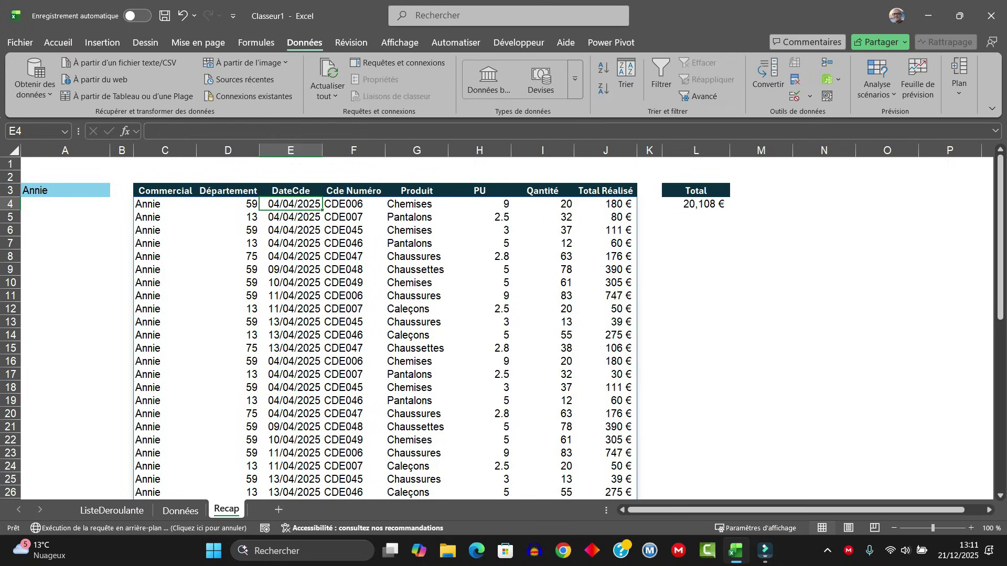
{"action": "left_click", "coordinate": [291, 296]}
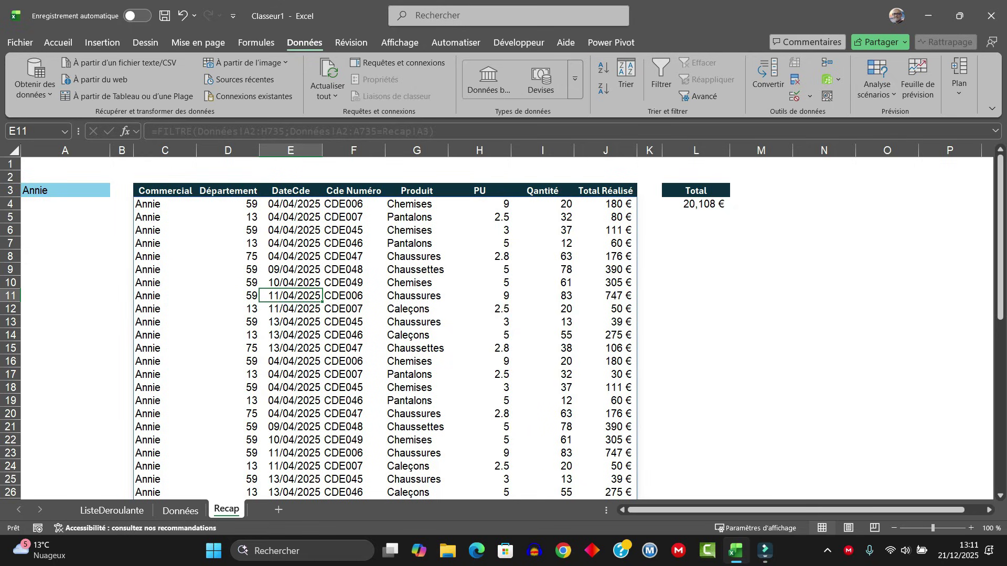
{"action": "left_click", "coordinate": [65, 190]}
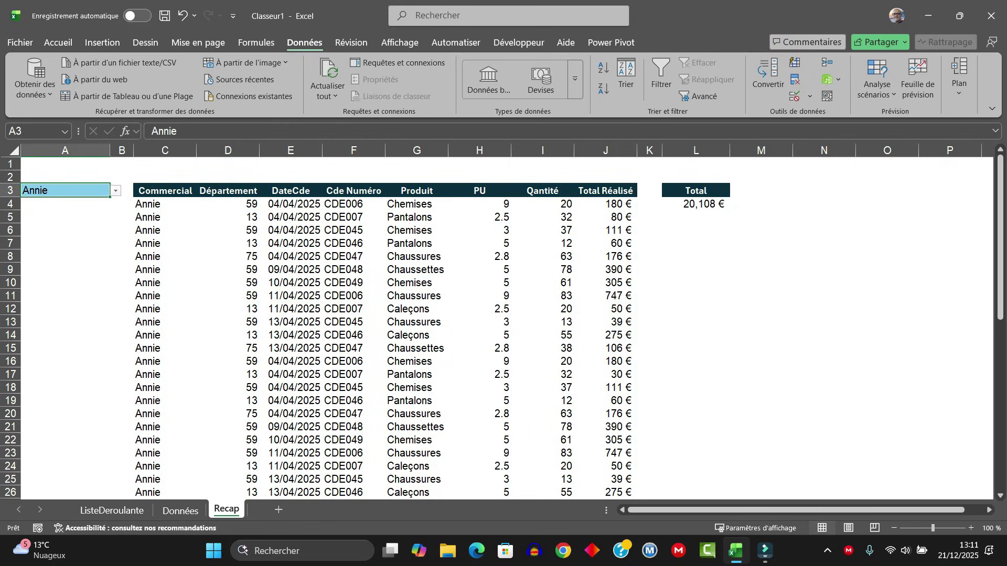
{"action": "left_click", "coordinate": [116, 190]}
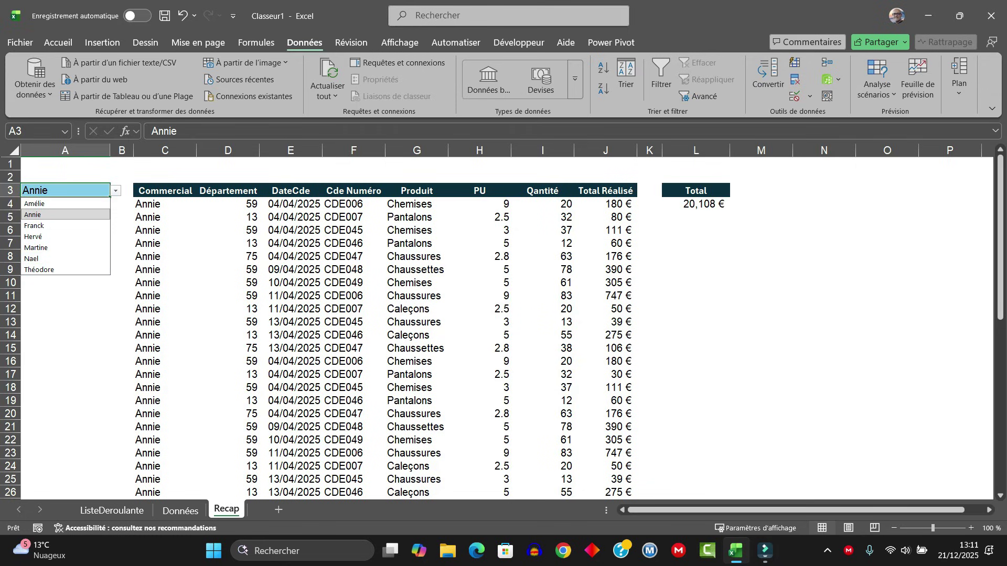
{"action": "left_click", "coordinate": [353, 230]}
- Review Annie's updated March and April orders, then switch to the Données sheet
{"action": "left_click", "coordinate": [290, 204]}
{"action": "scroll", "coordinate": [503, 325], "scroll_direction": "down", "scroll_amount": 1}
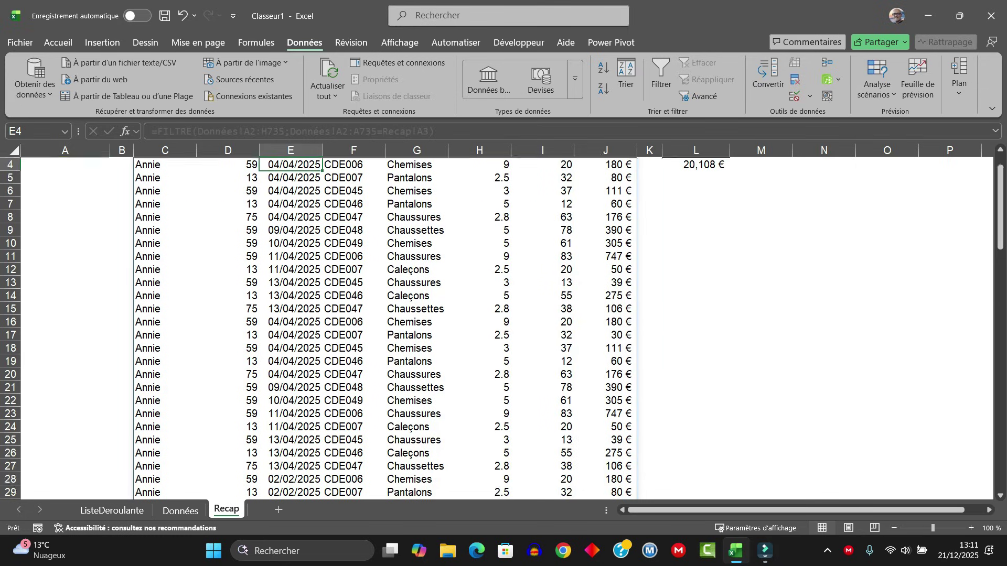
{"action": "scroll", "coordinate": [503, 325], "scroll_direction": "down", "scroll_amount": 4}
{"action": "scroll", "coordinate": [504, 326], "scroll_direction": "down", "scroll_amount": 6}
{"action": "scroll", "coordinate": [503, 325], "scroll_direction": "down", "scroll_amount": 4}
{"action": "scroll", "coordinate": [503, 325], "scroll_direction": "down", "scroll_amount": 6}
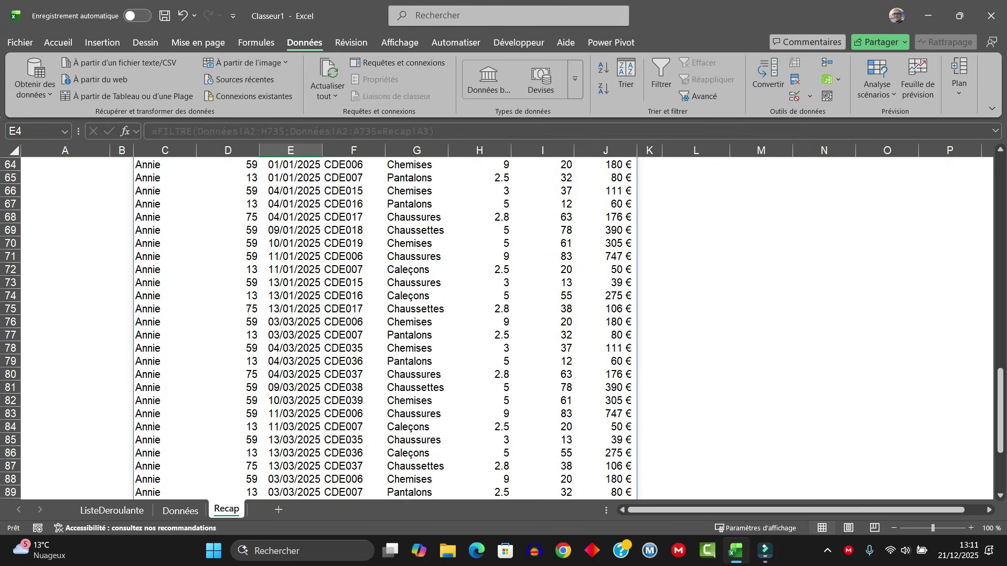
{"action": "scroll", "coordinate": [504, 325], "scroll_direction": "down", "scroll_amount": 6}
{"action": "scroll", "coordinate": [503, 325], "scroll_direction": "down", "scroll_amount": 1}
{"action": "scroll", "coordinate": [503, 325], "scroll_direction": "up", "scroll_amount": 15}
{"action": "scroll", "coordinate": [504, 325], "scroll_direction": "up", "scroll_amount": 9}
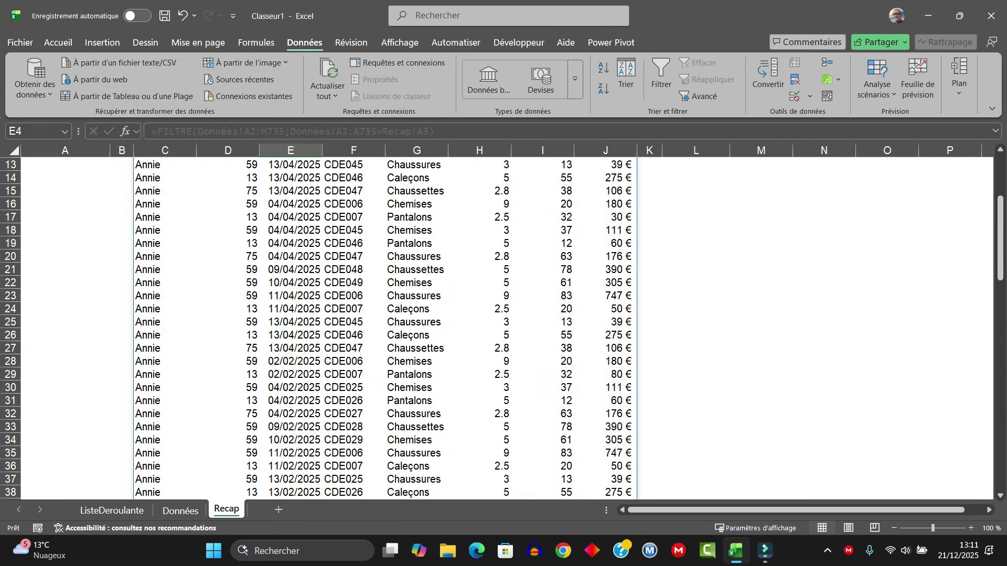
{"action": "scroll", "coordinate": [503, 325], "scroll_direction": "up", "scroll_amount": 4}
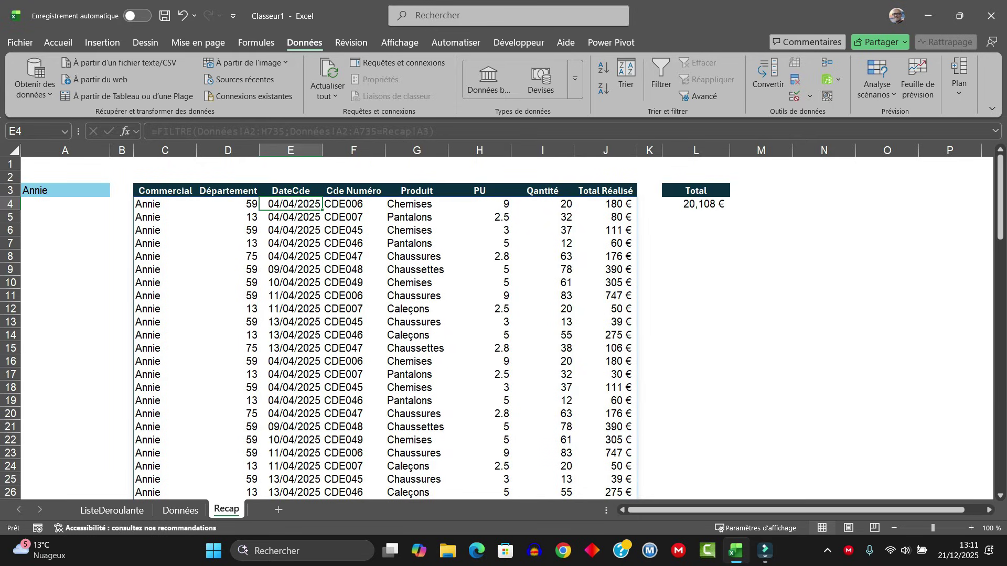
{"action": "left_click", "coordinate": [180, 510]}
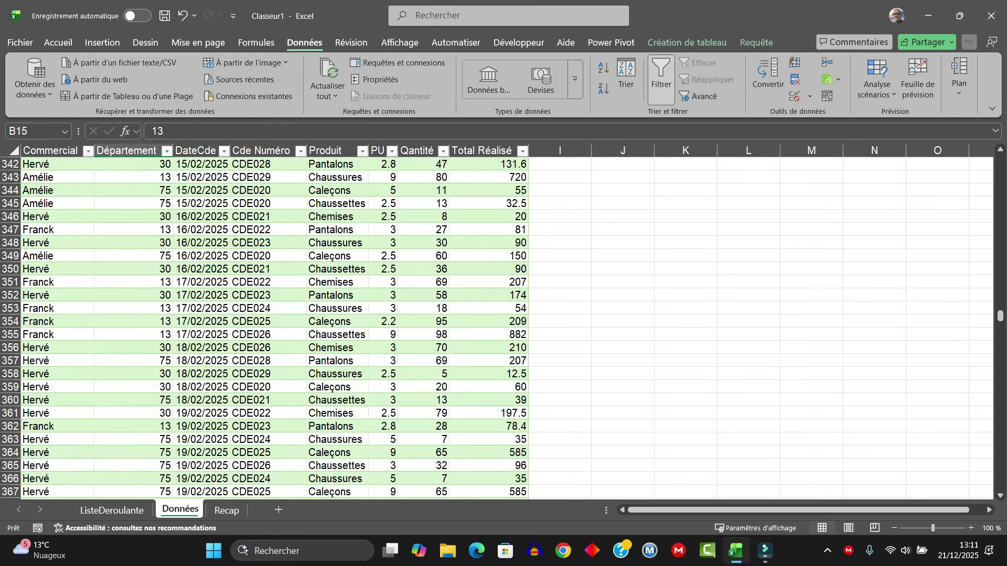
- Sort the Données sales table by DateCde from oldest to newest
{"action": "left_click", "coordinate": [131, 282]}
{"action": "scroll", "coordinate": [273, 325], "scroll_direction": "down", "scroll_amount": 10}
{"action": "scroll", "coordinate": [273, 325], "scroll_direction": "down", "scroll_amount": 9}
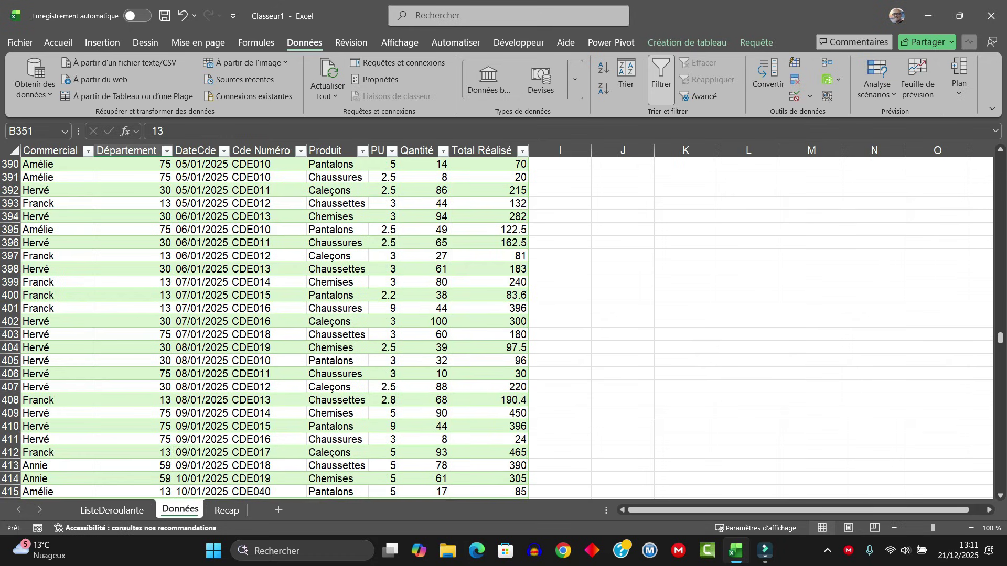
{"action": "scroll", "coordinate": [273, 325], "scroll_direction": "down", "scroll_amount": 9}
{"action": "scroll", "coordinate": [272, 325], "scroll_direction": "up", "scroll_amount": 13}
{"action": "scroll", "coordinate": [272, 325], "scroll_direction": "up", "scroll_amount": 12}
{"action": "scroll", "coordinate": [272, 325], "scroll_direction": "up", "scroll_amount": 13}
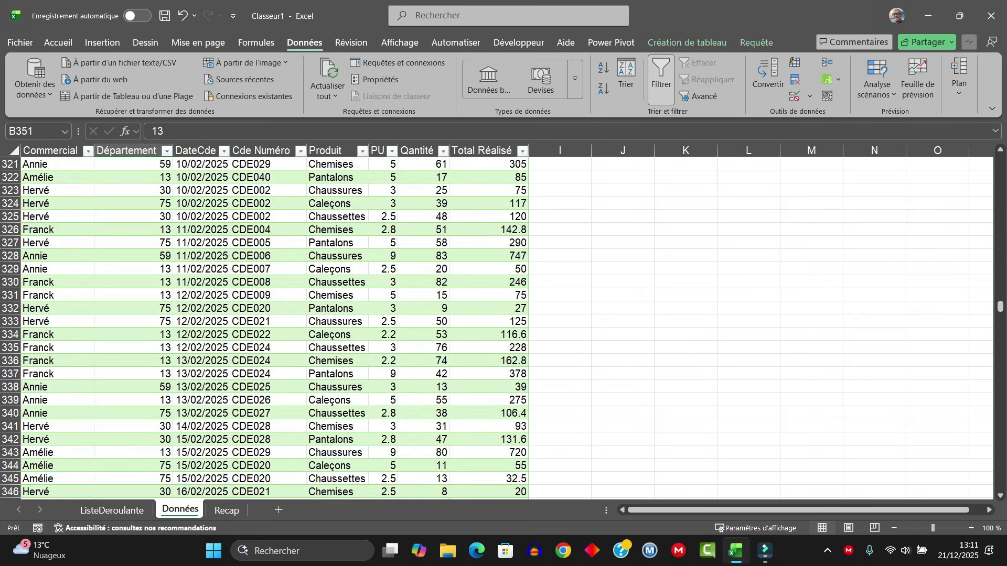
{"action": "scroll", "coordinate": [273, 325], "scroll_direction": "up", "scroll_amount": 12}
{"action": "scroll", "coordinate": [273, 325], "scroll_direction": "up", "scroll_amount": 9}
{"action": "scroll", "coordinate": [273, 325], "scroll_direction": "up", "scroll_amount": 10}
{"action": "scroll", "coordinate": [273, 325], "scroll_direction": "up", "scroll_amount": 4}
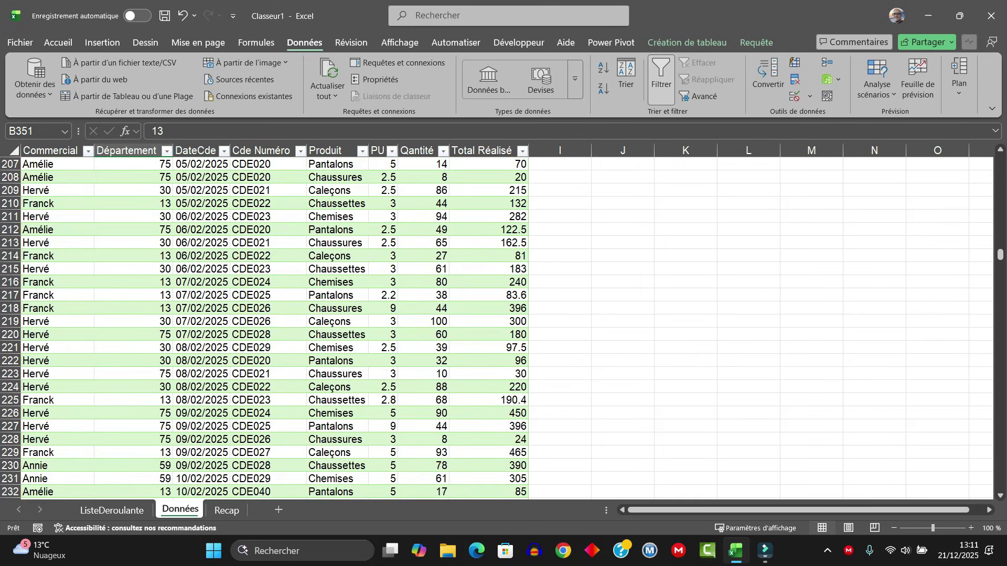
{"action": "left_click_drag", "start_coordinate": [999, 254], "coordinate": [999, 159]}
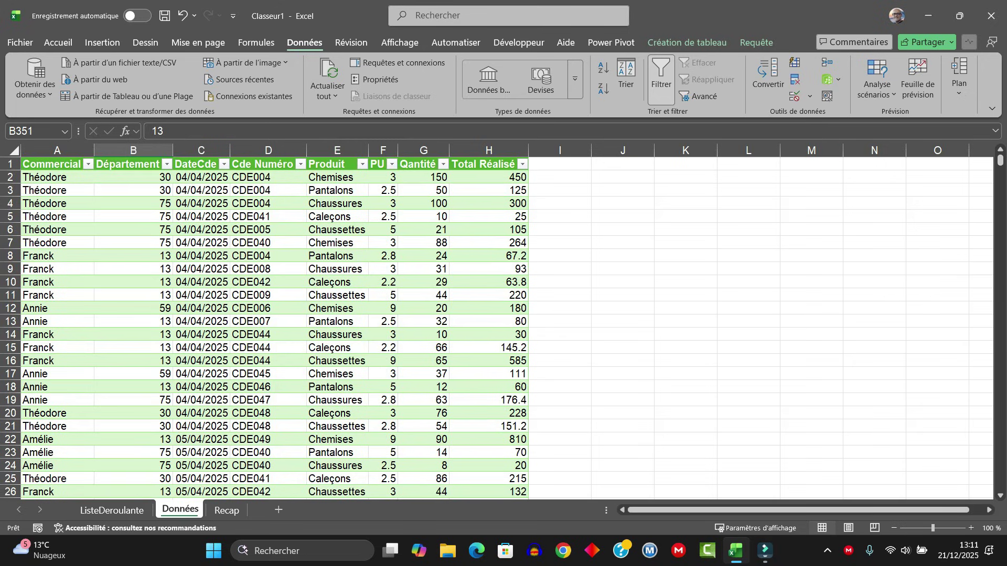
{"action": "left_click", "coordinate": [201, 203]}
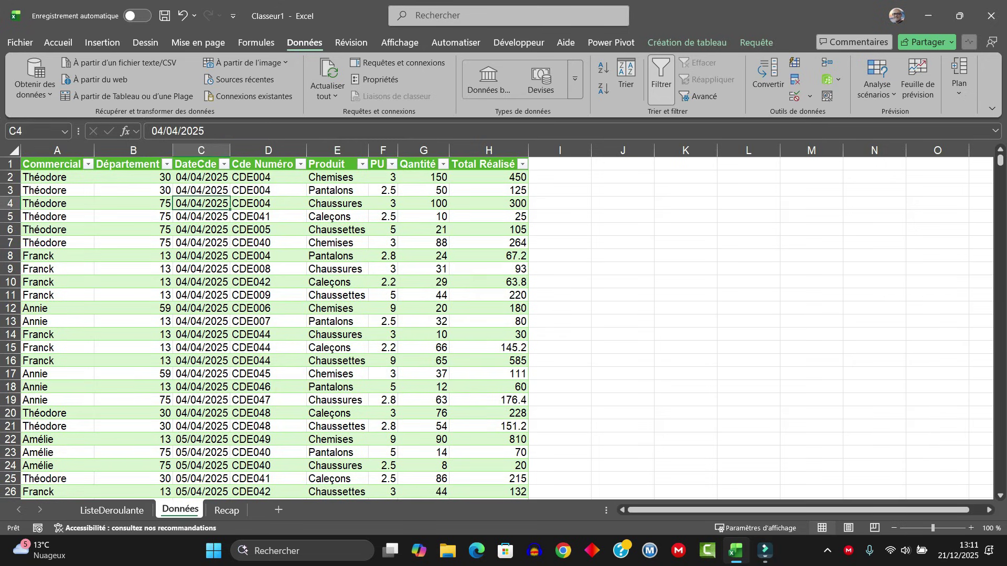
{"action": "left_click", "coordinate": [224, 165]}
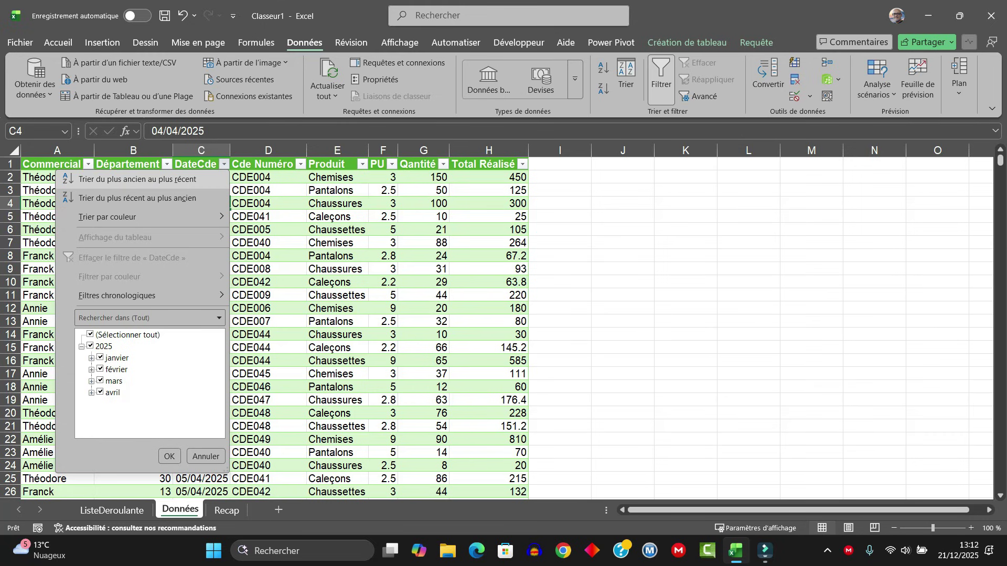
{"action": "left_click", "coordinate": [138, 178]}
- Check the sorted dates from the earliest order, then return to the Recap sheet
{"action": "left_click", "coordinate": [201, 177]}
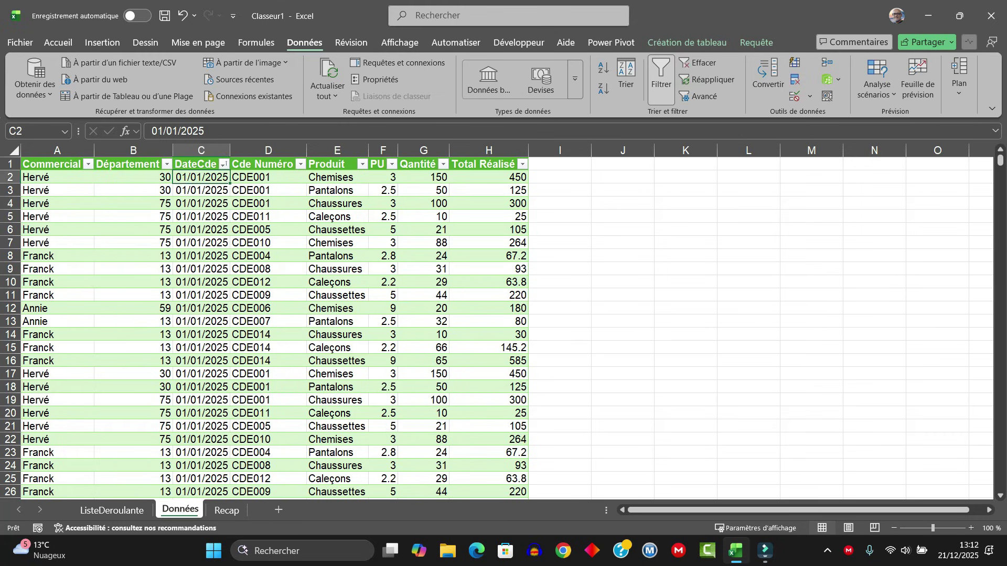
{"action": "scroll", "coordinate": [273, 325], "scroll_direction": "down", "scroll_amount": 12}
{"action": "scroll", "coordinate": [273, 325], "scroll_direction": "down", "scroll_amount": 13}
{"action": "scroll", "coordinate": [272, 325], "scroll_direction": "down", "scroll_amount": 13}
{"action": "scroll", "coordinate": [273, 325], "scroll_direction": "down", "scroll_amount": 8}
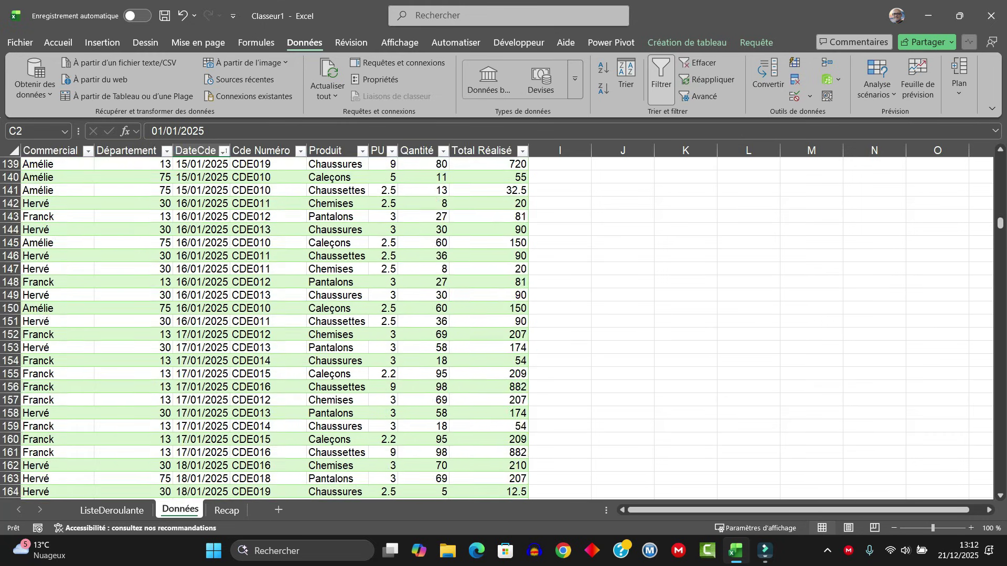
{"action": "scroll", "coordinate": [273, 325], "scroll_direction": "down", "scroll_amount": 15}
{"action": "scroll", "coordinate": [272, 325], "scroll_direction": "down", "scroll_amount": 15}
{"action": "scroll", "coordinate": [272, 325], "scroll_direction": "down", "scroll_amount": 12}
{"action": "scroll", "coordinate": [273, 325], "scroll_direction": "down", "scroll_amount": 12}
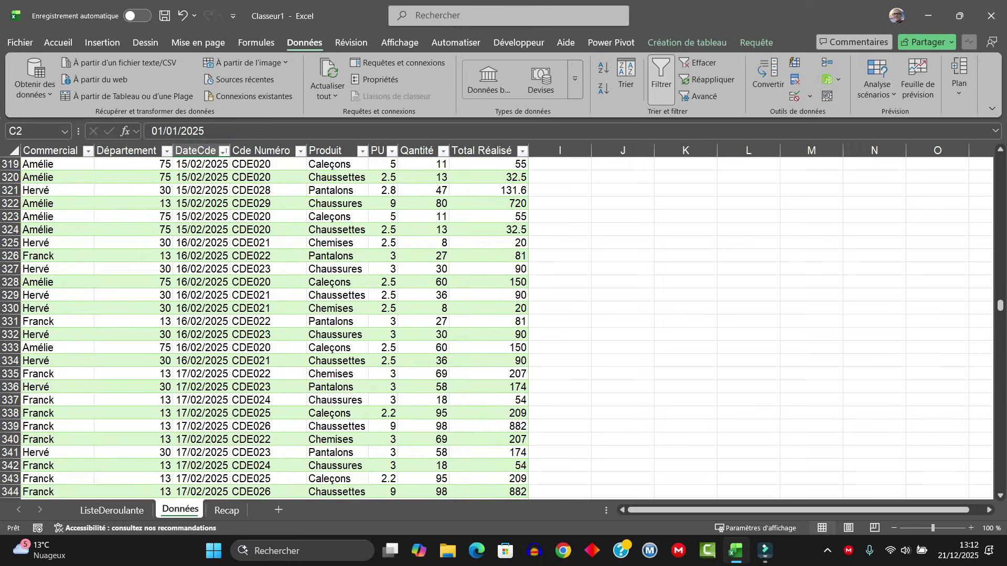
{"action": "scroll", "coordinate": [272, 325], "scroll_direction": "down", "scroll_amount": 20}
{"action": "scroll", "coordinate": [273, 325], "scroll_direction": "down", "scroll_amount": 6}
{"action": "key", "text": "ctrl+Page_Down"}
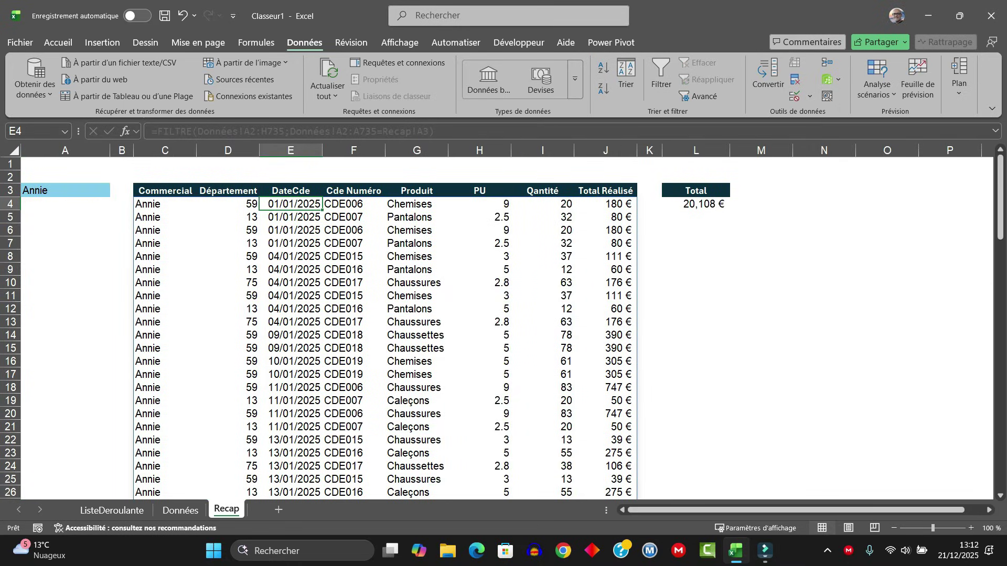
- Set the Recap salesperson in A3 to Martine from the validation list
{"action": "scroll", "coordinate": [272, 325], "scroll_direction": "down", "scroll_amount": 11}
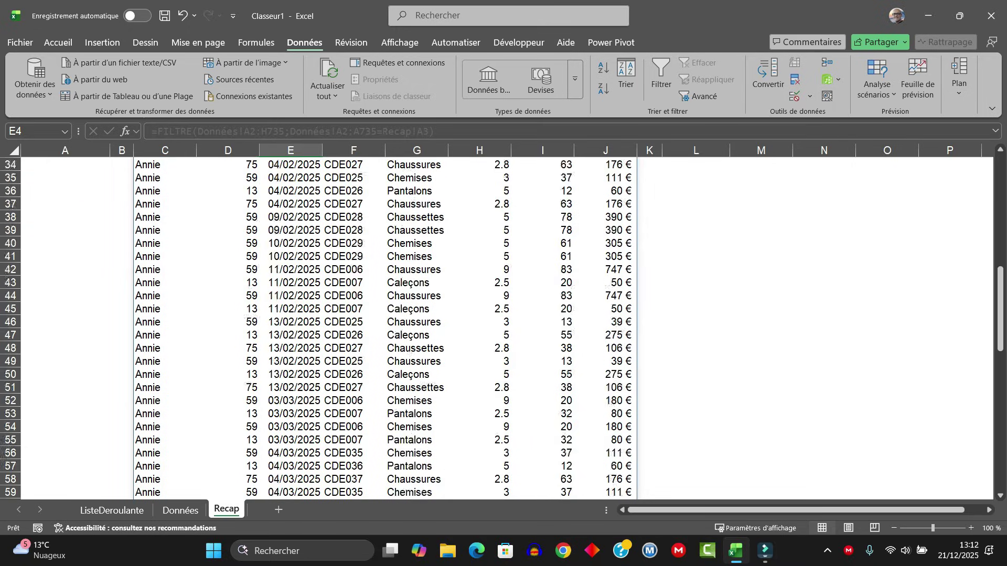
{"action": "scroll", "coordinate": [273, 325], "scroll_direction": "down", "scroll_amount": 13}
{"action": "scroll", "coordinate": [273, 325], "scroll_direction": "down", "scroll_amount": 7}
{"action": "scroll", "coordinate": [273, 325], "scroll_direction": "up", "scroll_amount": 8}
{"action": "scroll", "coordinate": [383, 325], "scroll_direction": "up", "scroll_amount": 7}
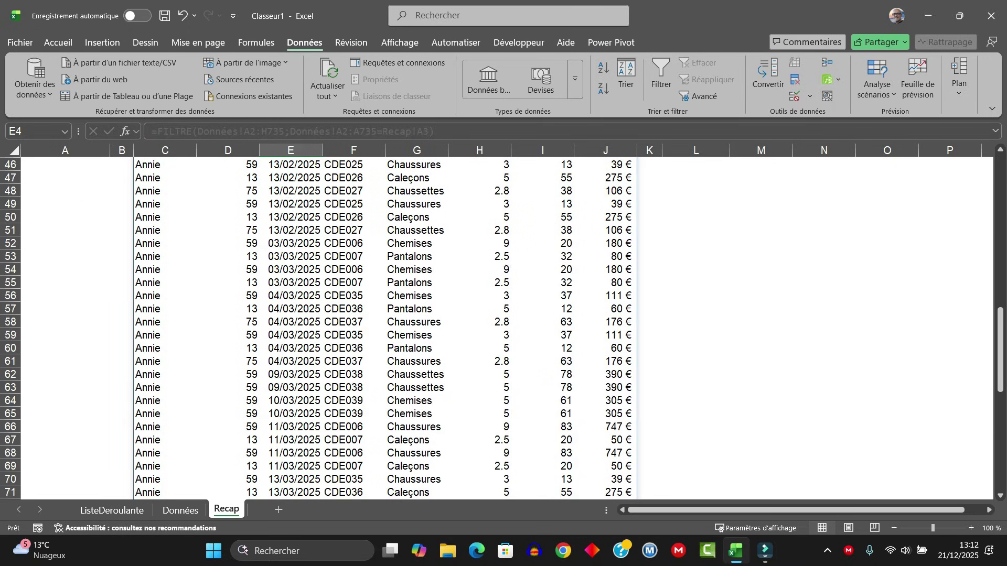
{"action": "scroll", "coordinate": [383, 325], "scroll_direction": "down", "scroll_amount": 15}
{"action": "scroll", "coordinate": [383, 325], "scroll_direction": "up", "scroll_amount": 20}
{"action": "scroll", "coordinate": [382, 325], "scroll_direction": "up", "scroll_amount": 9}
{"action": "scroll", "coordinate": [383, 325], "scroll_direction": "up", "scroll_amount": 2}
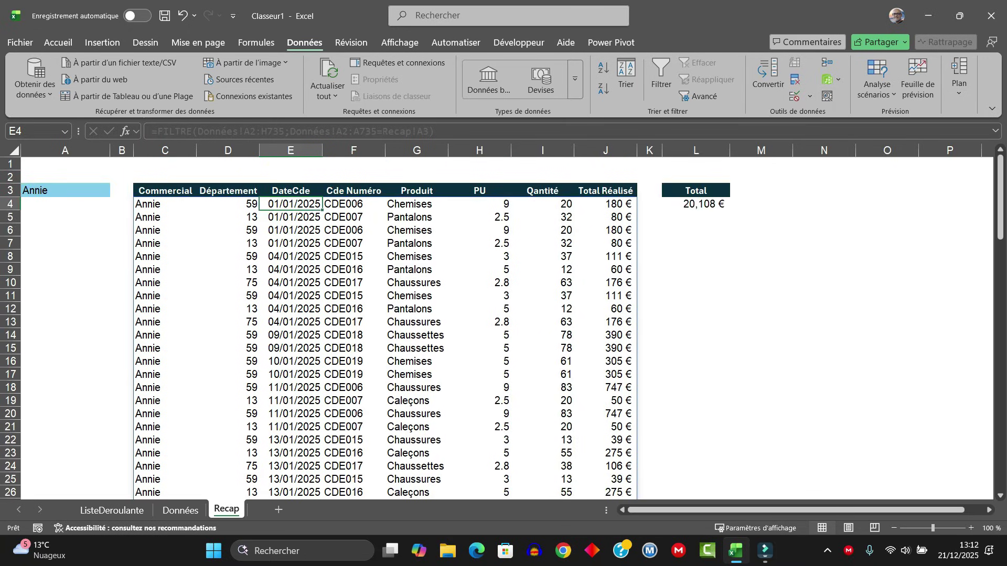
{"action": "left_click_drag", "start_coordinate": [65, 204], "coordinate": [65, 190]}
{"action": "left_click", "coordinate": [65, 190]}
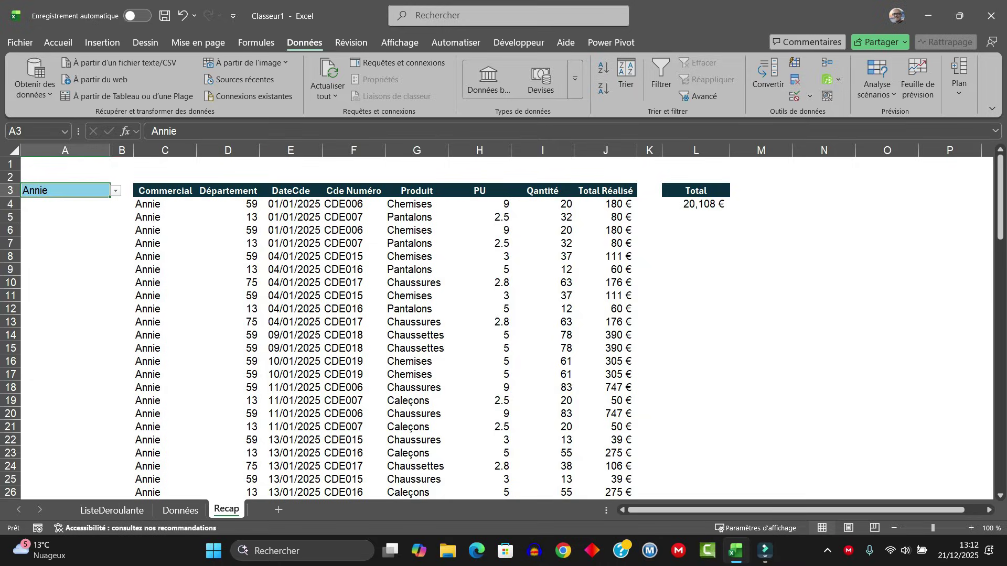
{"action": "key", "text": "alt+Down"}
{"action": "key", "text": "Down"}
{"action": "key", "text": "Down"}
{"action": "key", "text": "Down"}
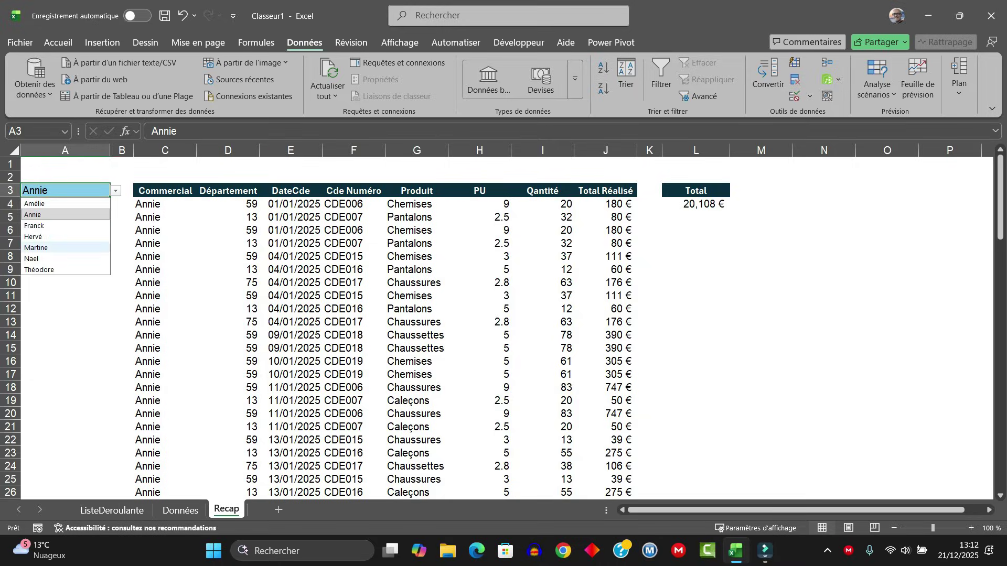
{"action": "key", "text": "Return"}
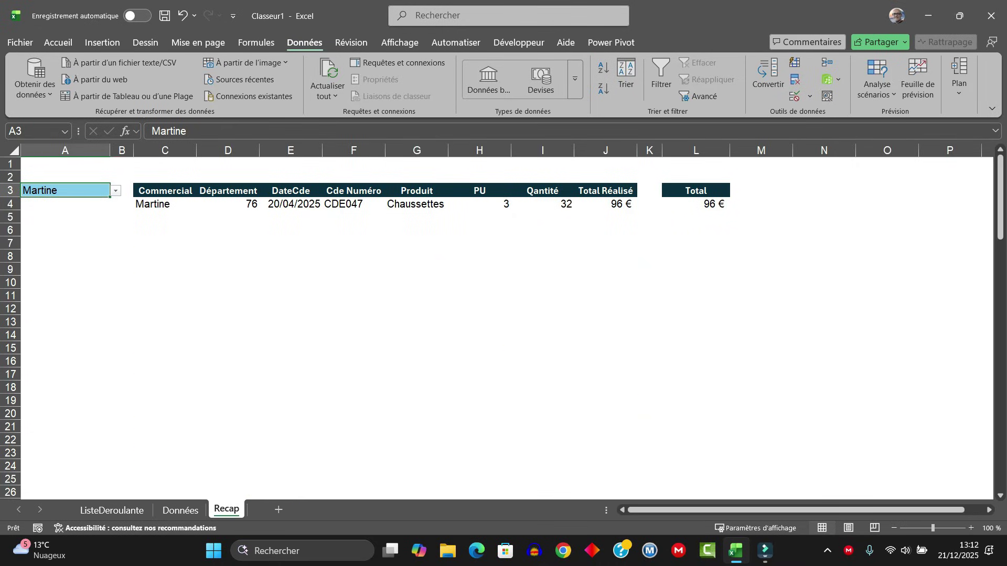
- Switch A3 to Nael, then to Théodore, whose orders start 04/04/2025 totalling 14,874 €
{"action": "key", "text": "alt+Down"}
{"action": "key", "text": "Down"}
{"action": "key", "text": "Return"}
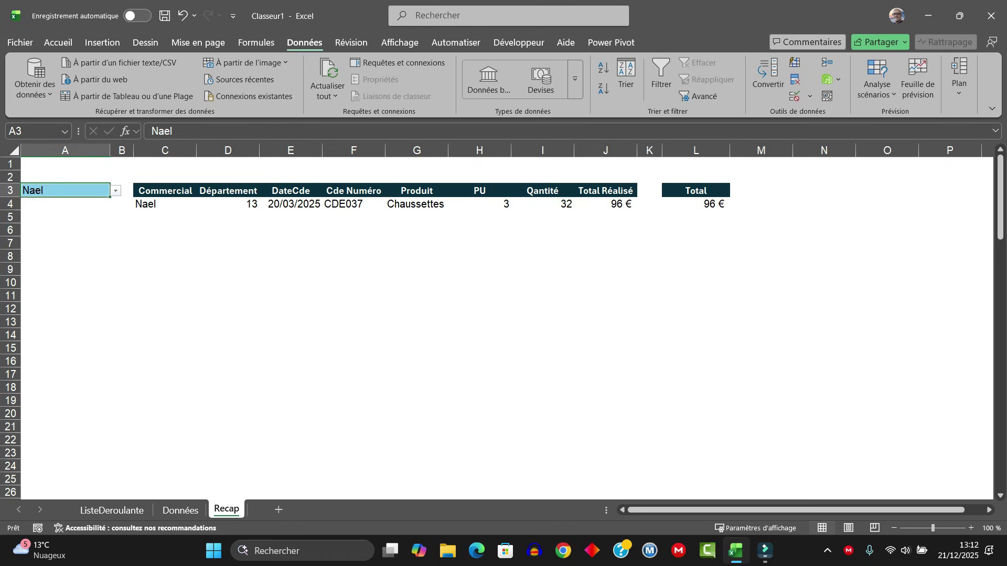
{"action": "key", "text": "alt+Down"}
{"action": "key", "text": "Down"}
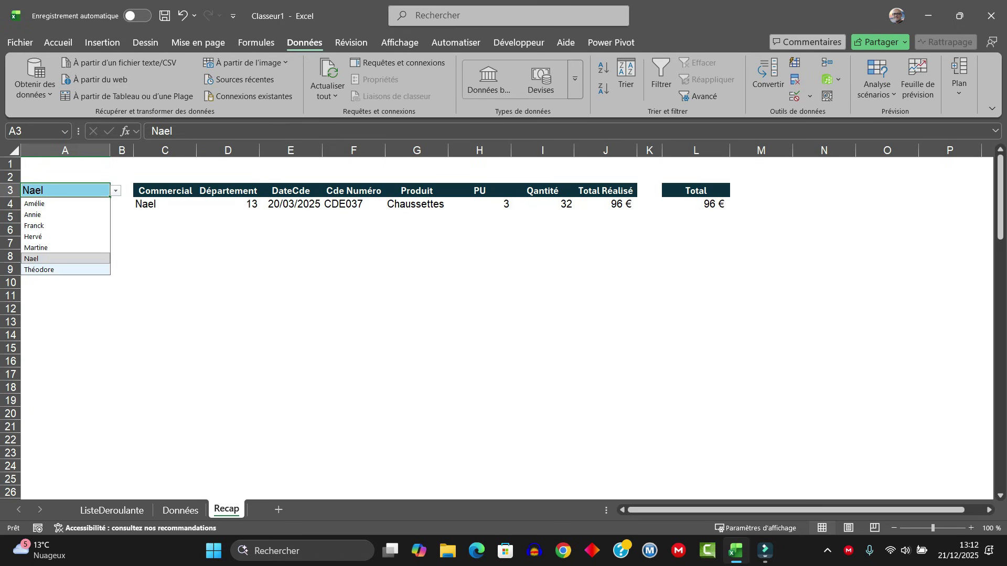
{"action": "key", "text": "Return"}
{"action": "scroll", "coordinate": [386, 335], "scroll_direction": "down", "scroll_amount": 9}
{"action": "scroll", "coordinate": [385, 336], "scroll_direction": "down", "scroll_amount": 15}
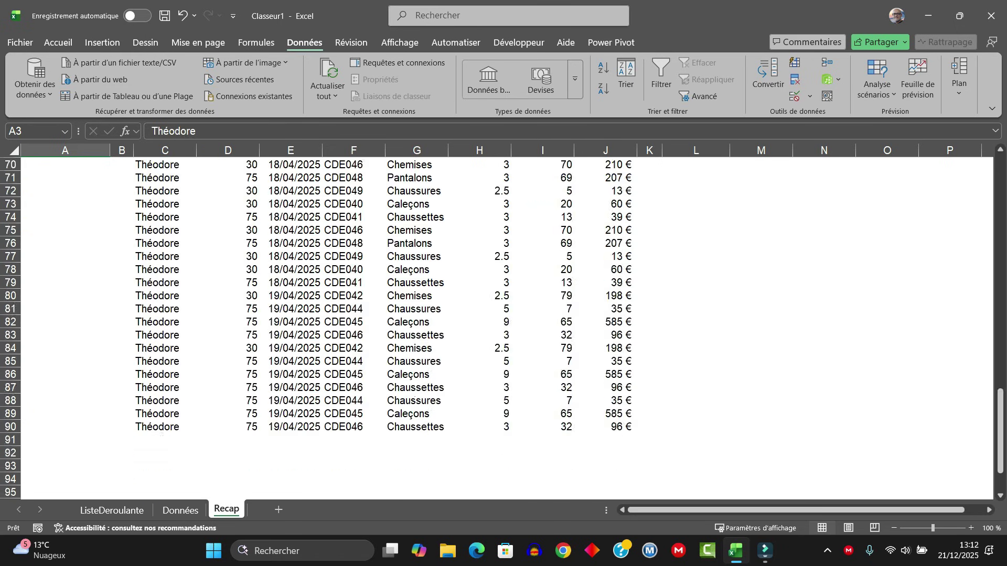
{"action": "scroll", "coordinate": [385, 336], "scroll_direction": "down", "scroll_amount": 2}
{"action": "scroll", "coordinate": [386, 336], "scroll_direction": "up", "scroll_amount": 20}
{"action": "left_click", "coordinate": [354, 217]}
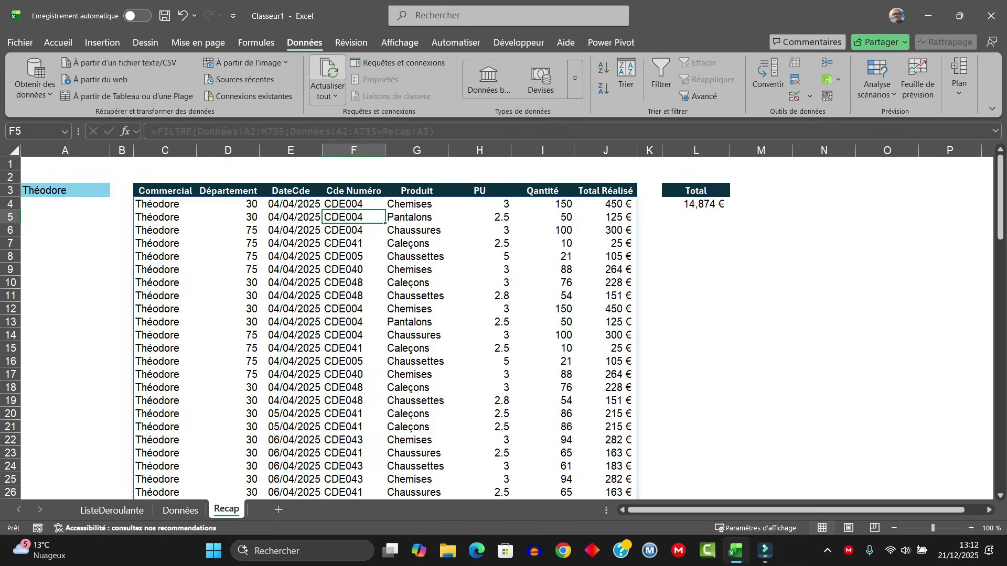
- Dismiss the Actualiser tout options without refreshing and reopen the salesperson list in A3
{"action": "left_click", "coordinate": [328, 96]}
{"action": "key", "text": "Escape"}
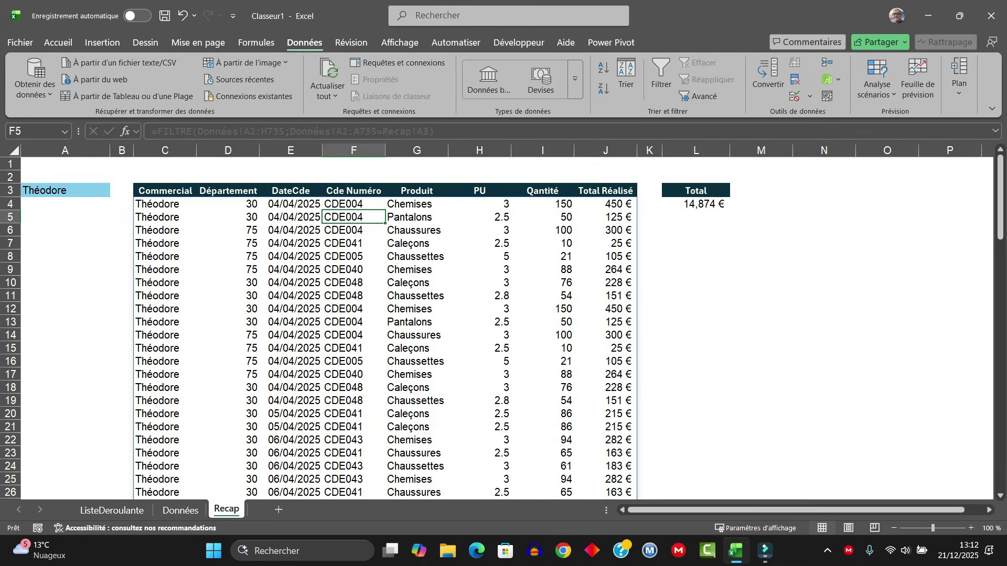
{"action": "left_click", "coordinate": [65, 190]}
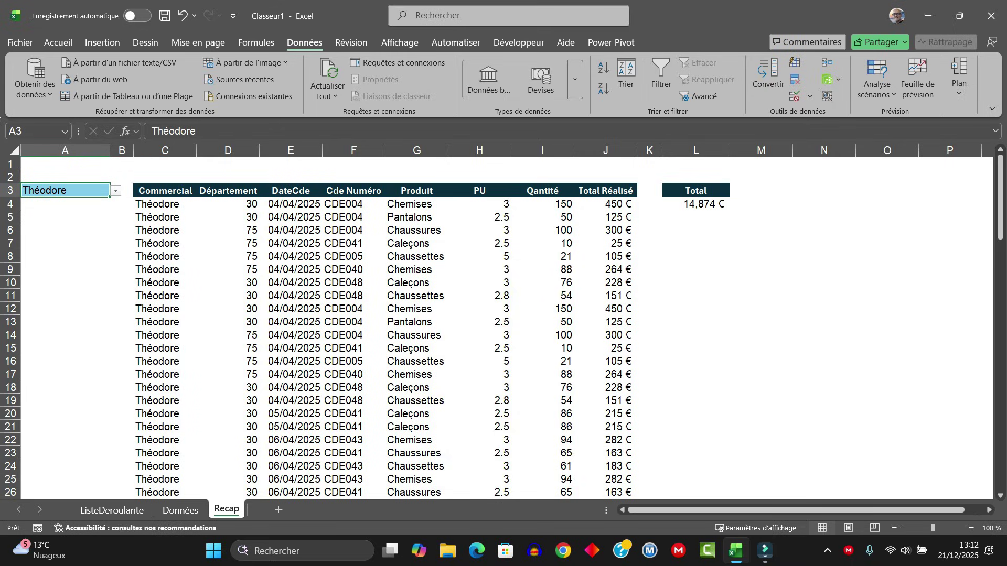
{"action": "left_click", "coordinate": [115, 190]}
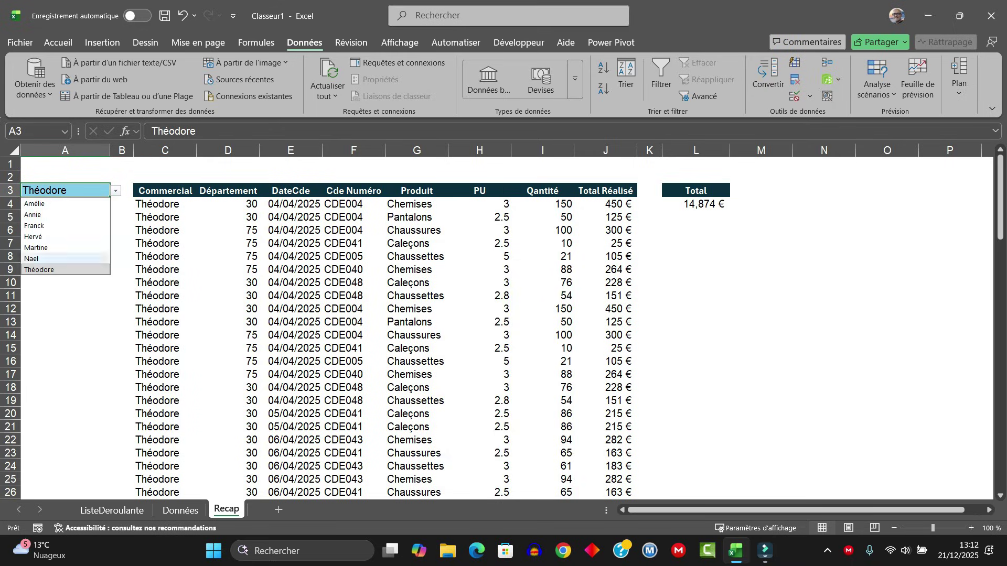
{"action": "left_click", "coordinate": [228, 243]}
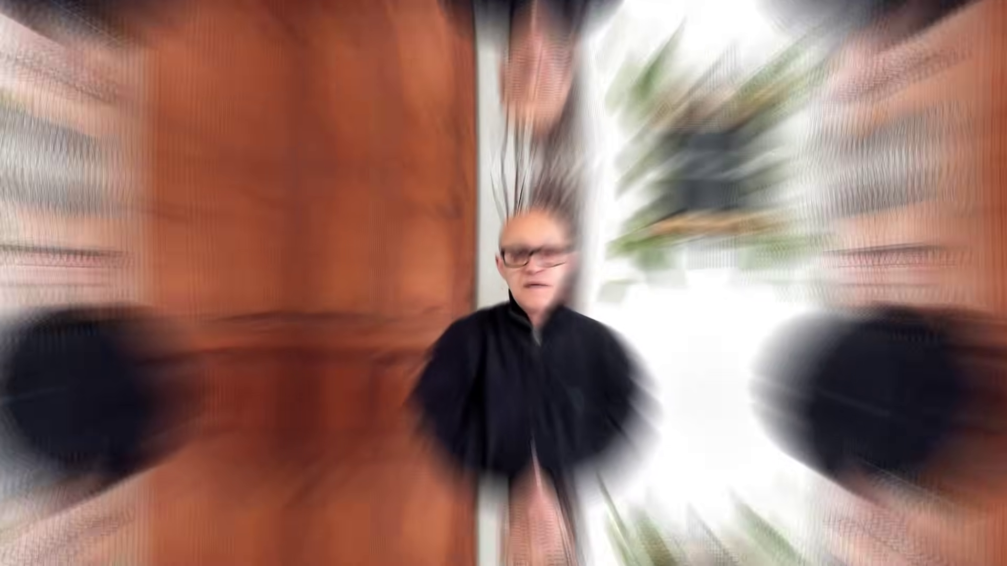